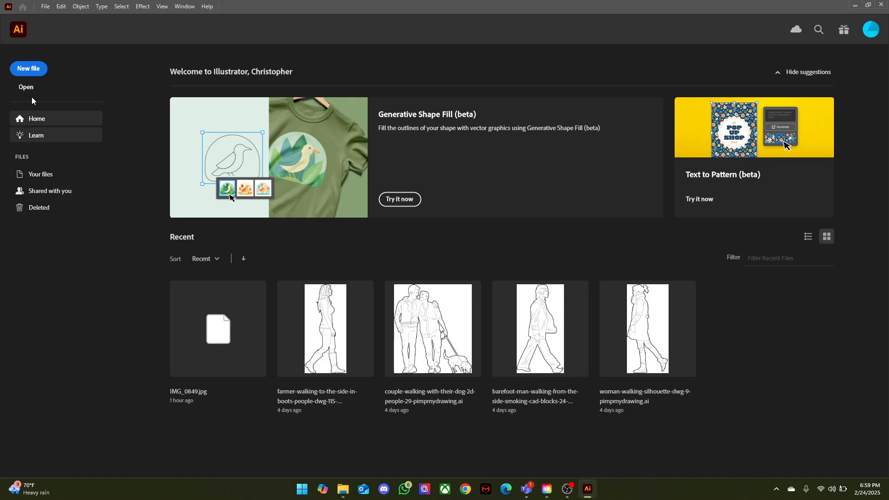
- Open the image file IMG_0849.jpg from the Downloads folder
{"action": "left_click", "coordinate": [19, 88]}
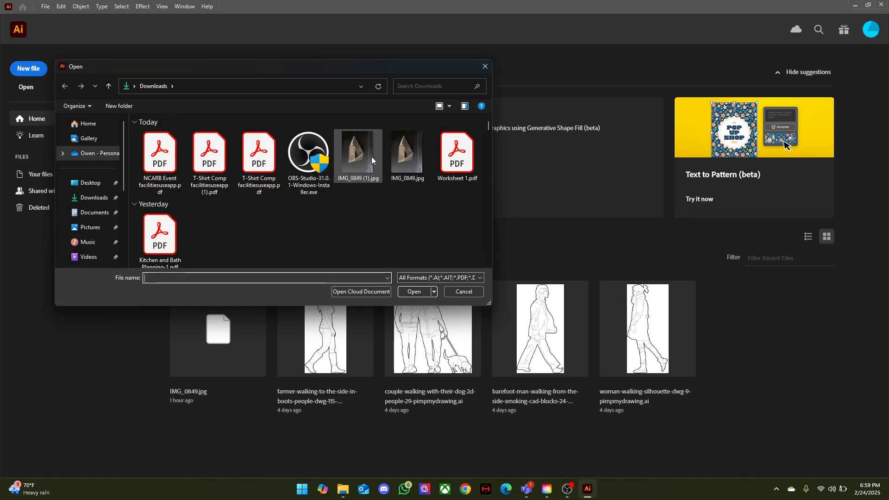
{"action": "left_click", "coordinate": [400, 159]}
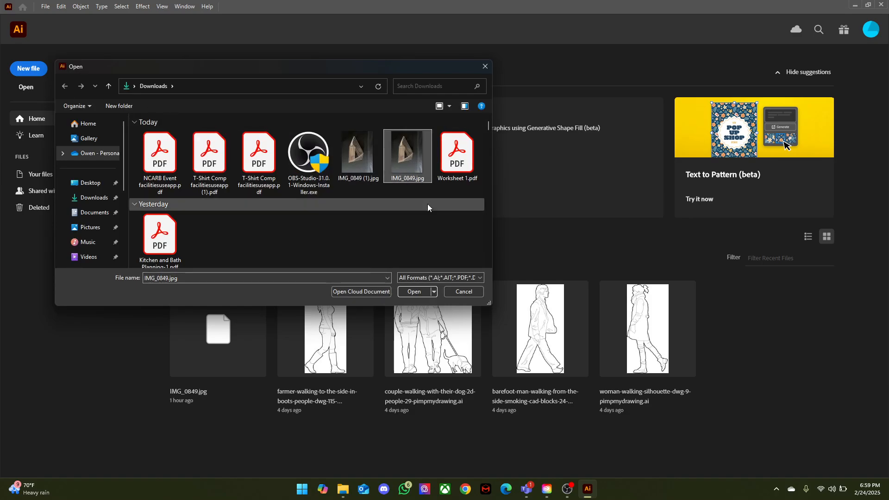
{"action": "left_click", "coordinate": [414, 292]}
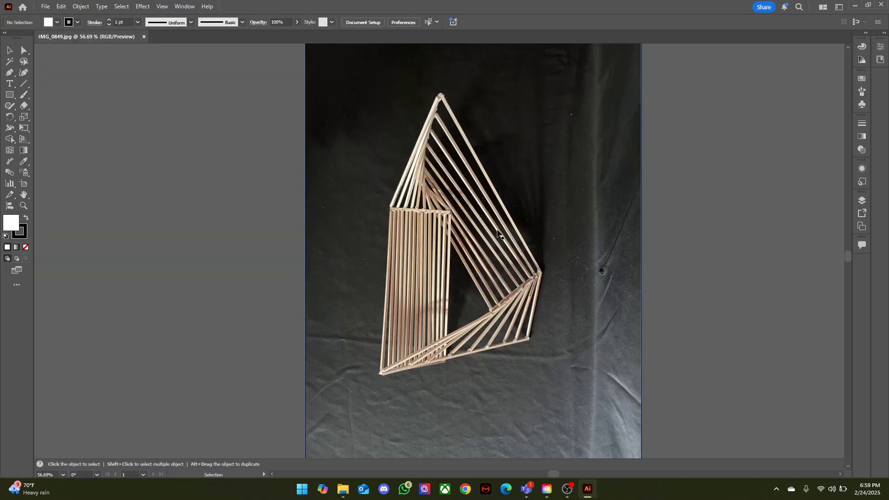
{"action": "scroll", "coordinate": [500, 231], "scroll_direction": "down", "scroll_amount": 2}
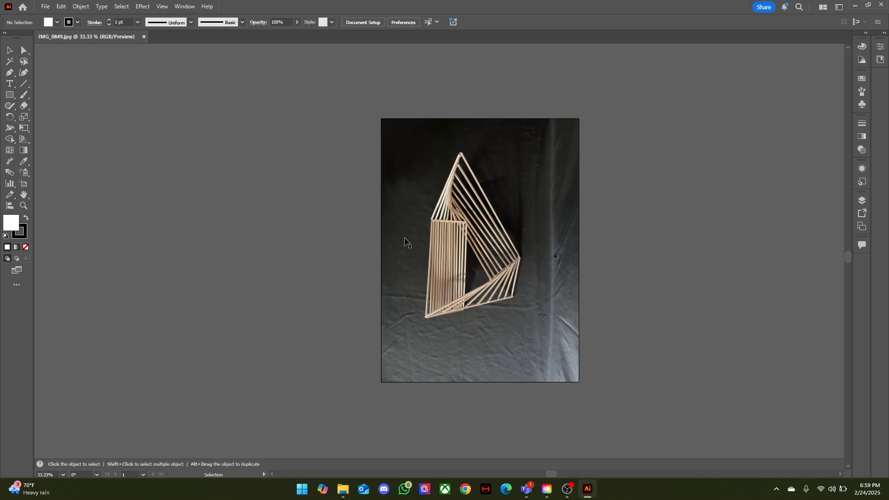
{"action": "scroll", "coordinate": [526, 248], "scroll_direction": "up", "scroll_amount": 2}
{"action": "scroll", "coordinate": [529, 258], "scroll_direction": "down", "scroll_amount": 2}
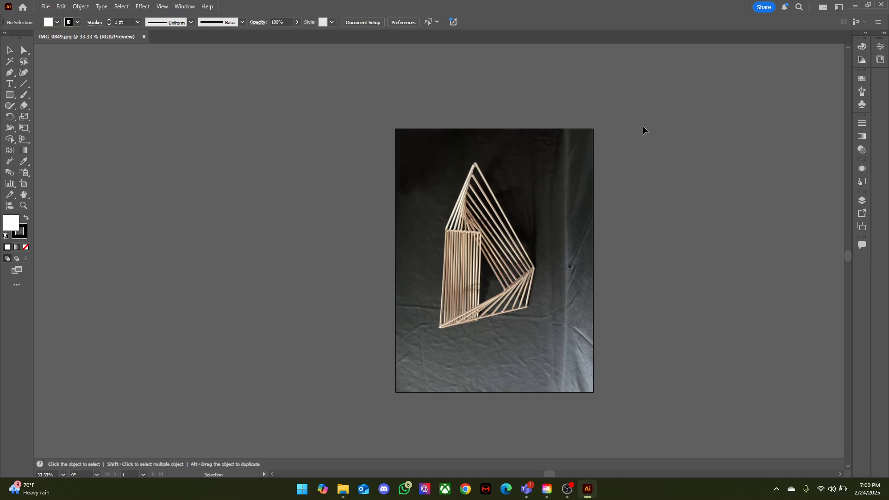
{"action": "key", "text": "space"}
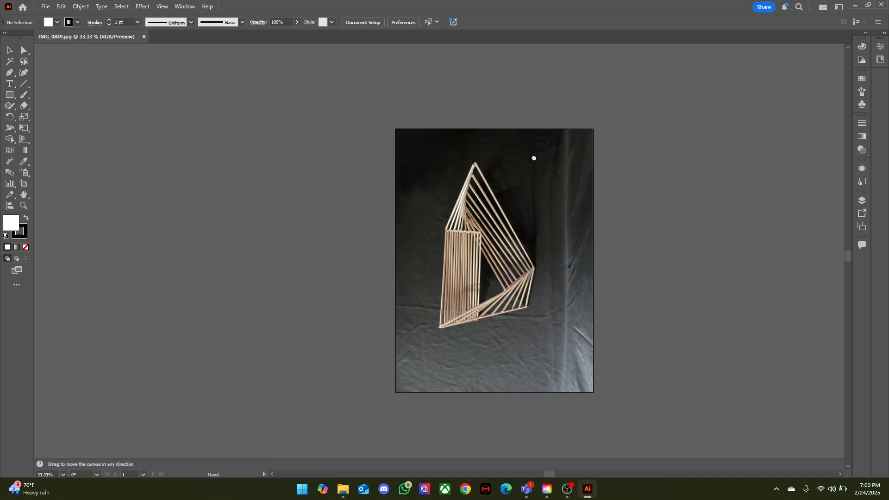
{"action": "left_click_drag", "start_coordinate": [533, 159], "coordinate": [479, 139]}
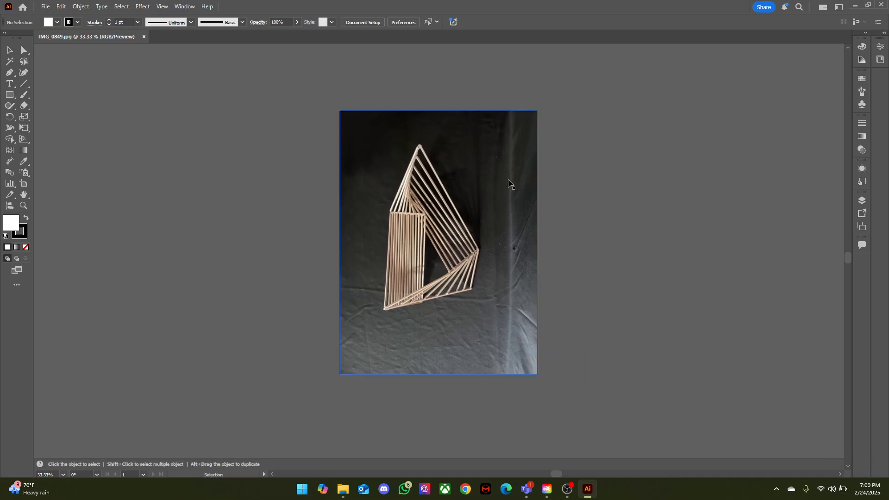
{"action": "key", "text": "space"}
{"action": "left_click_drag", "start_coordinate": [455, 190], "coordinate": [478, 197]}
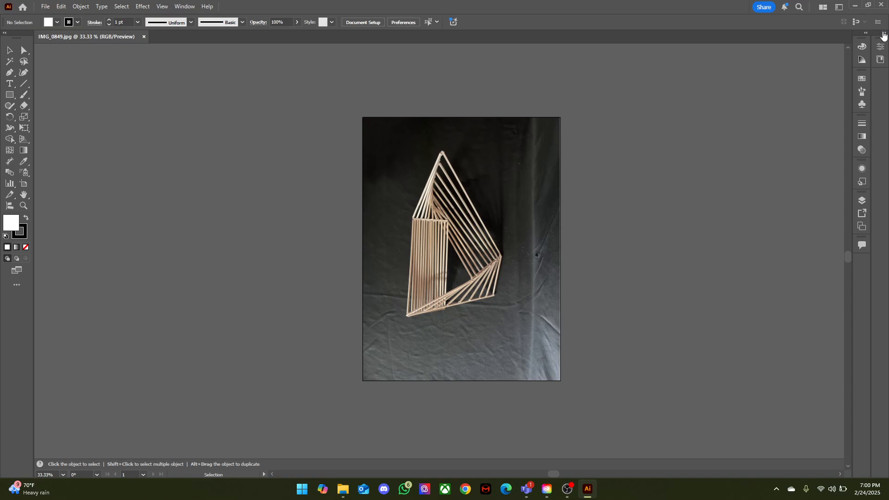
- Expand the collapsed panels and switch the workspace to Essentials
{"action": "left_click", "coordinate": [883, 35]}
{"action": "left_click", "coordinate": [767, 33]}
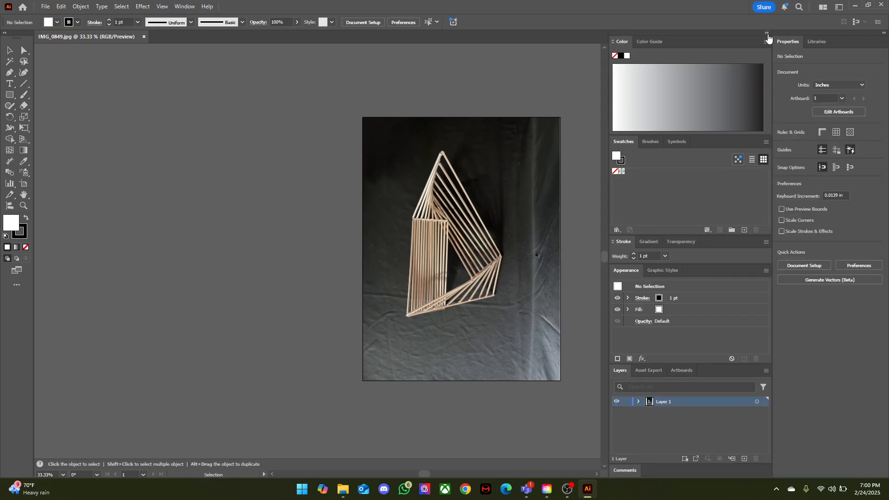
{"action": "left_click", "coordinate": [185, 6]}
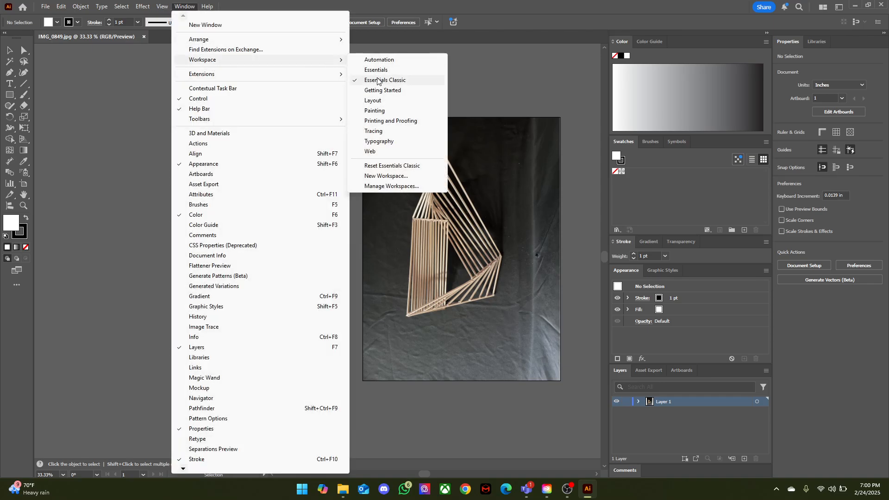
{"action": "left_click", "coordinate": [380, 70]}
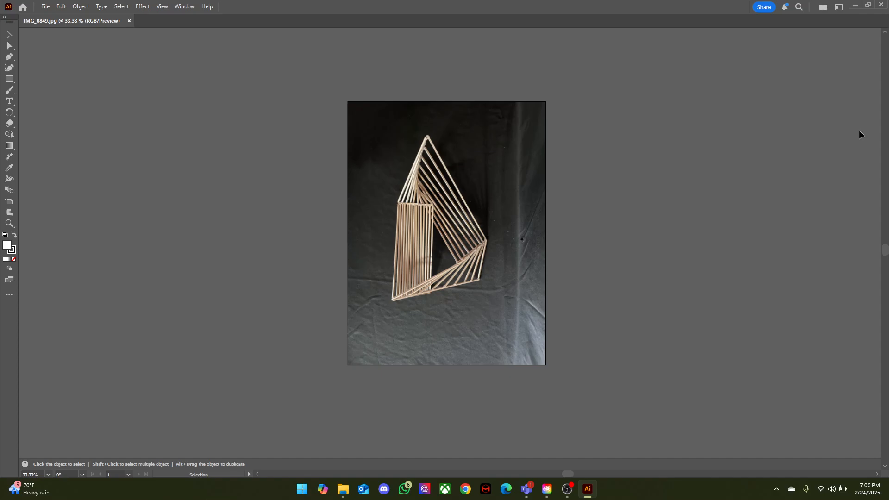
{"action": "right_click", "coordinate": [851, 133]}
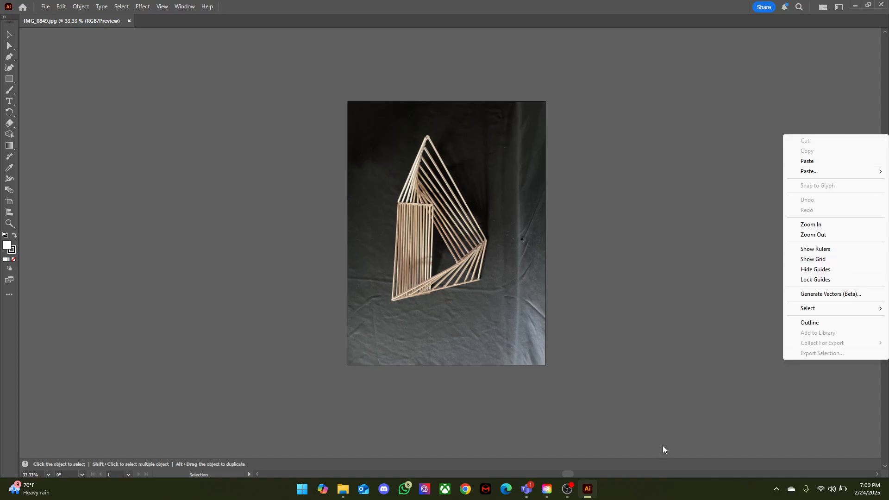
{"action": "left_click", "coordinate": [567, 488]}
{"action": "left_click", "coordinate": [567, 489]}
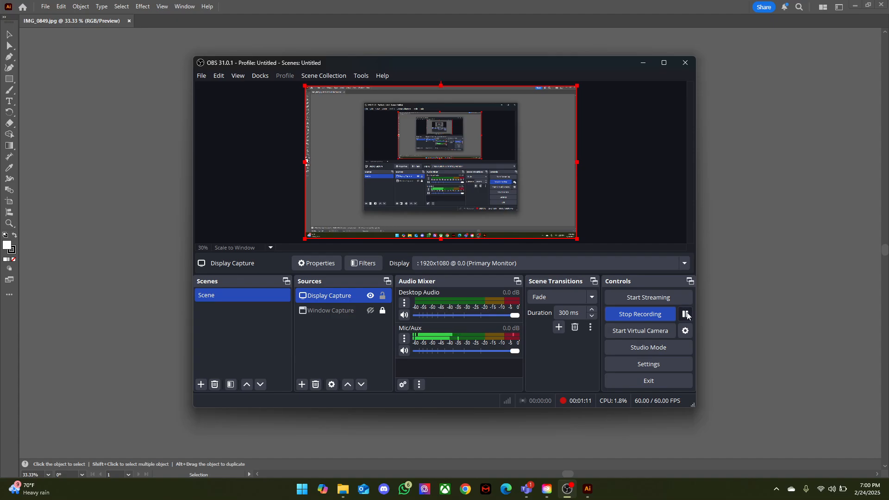
{"action": "left_click", "coordinate": [643, 63]}
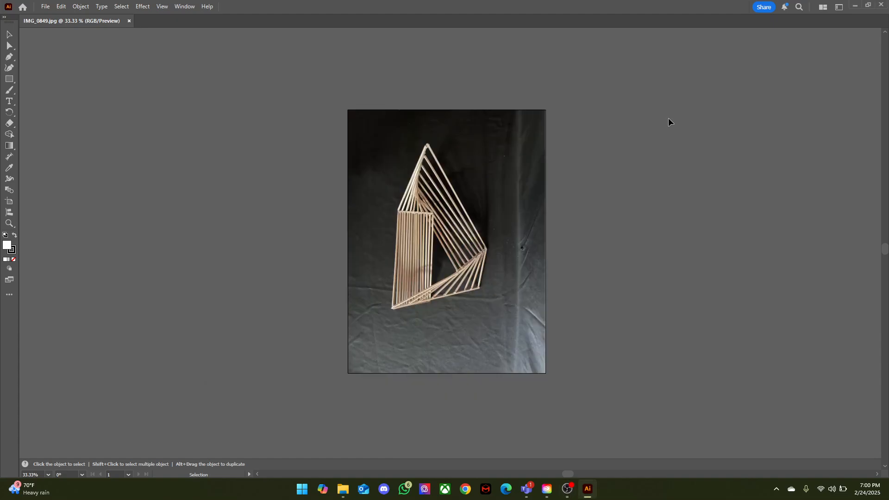
- Show the Layers panel and dock its panel group along the edge of the canvas
{"action": "left_click", "coordinate": [190, 6]}
{"action": "left_click", "coordinate": [763, 135]}
{"action": "left_click", "coordinate": [142, 6]}
{"action": "left_click", "coordinate": [185, 6]}
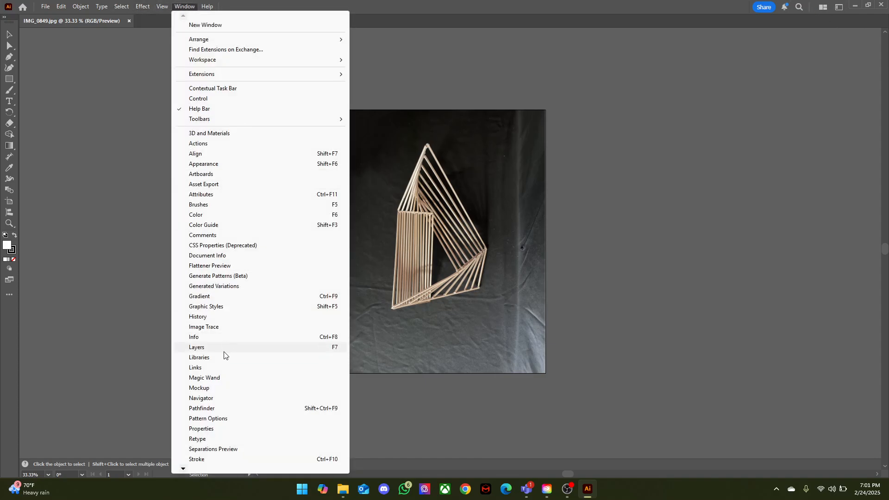
{"action": "left_click", "coordinate": [200, 348]}
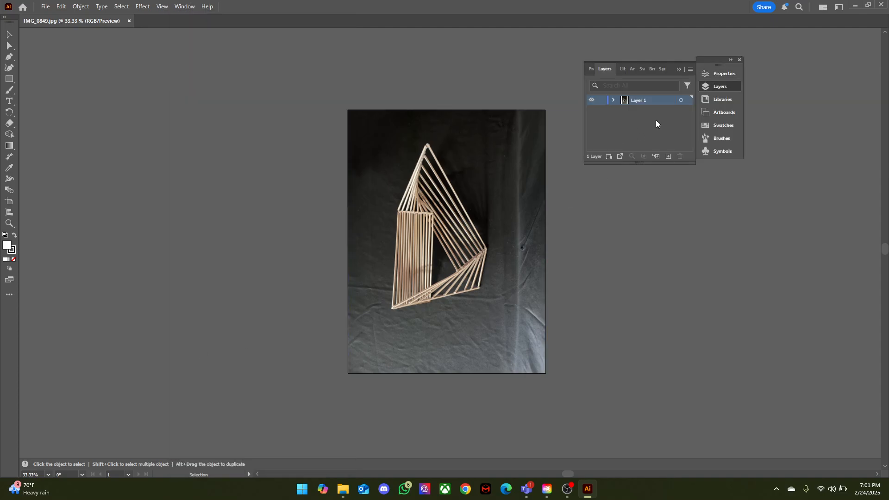
{"action": "left_click_drag", "start_coordinate": [676, 65], "coordinate": [886, 20]}
{"action": "left_click", "coordinate": [802, 158]}
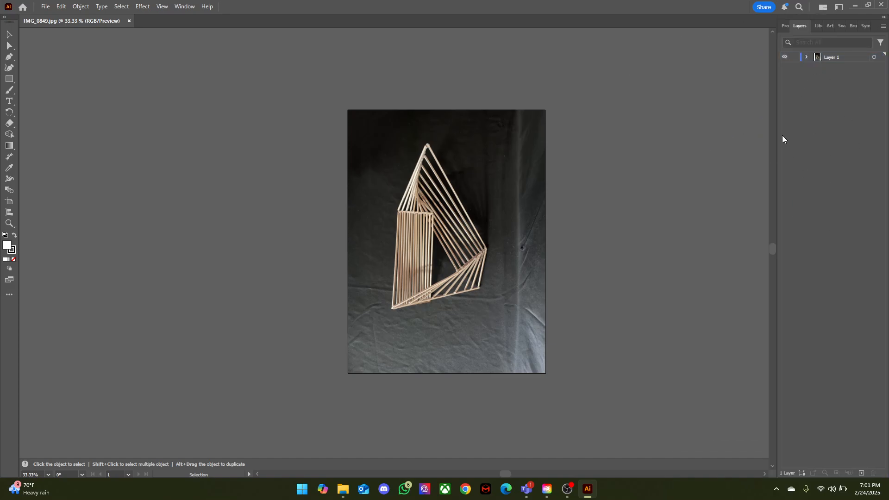
- Collapse and undock the panel group containing Layers, and close it
{"action": "left_click", "coordinate": [885, 19]}
{"action": "left_click_drag", "start_coordinate": [857, 18], "coordinate": [776, 50]}
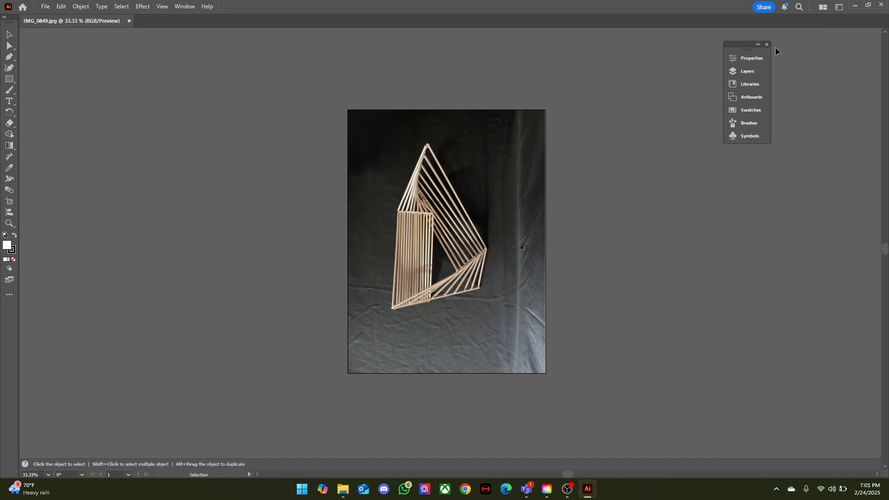
{"action": "left_click", "coordinate": [767, 45]}
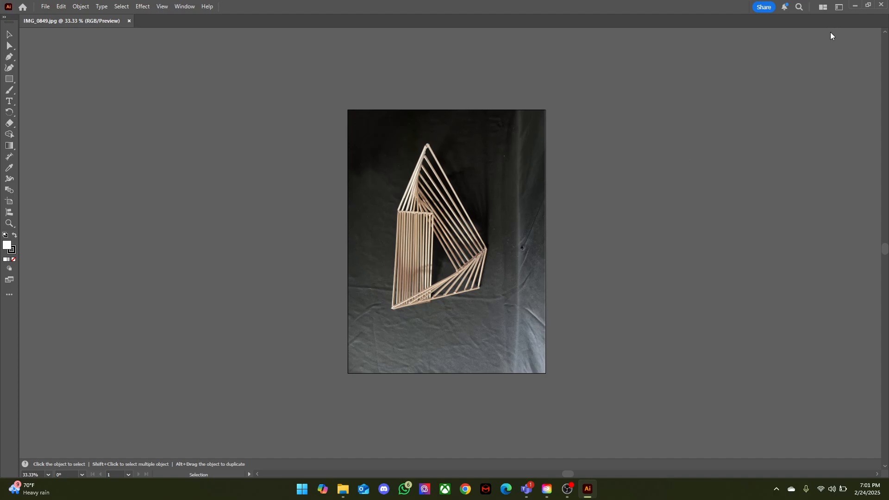
- Show the Properties panel group docked beside the canvas, with Layers in front and no layer selected
{"action": "left_click", "coordinate": [187, 6]}
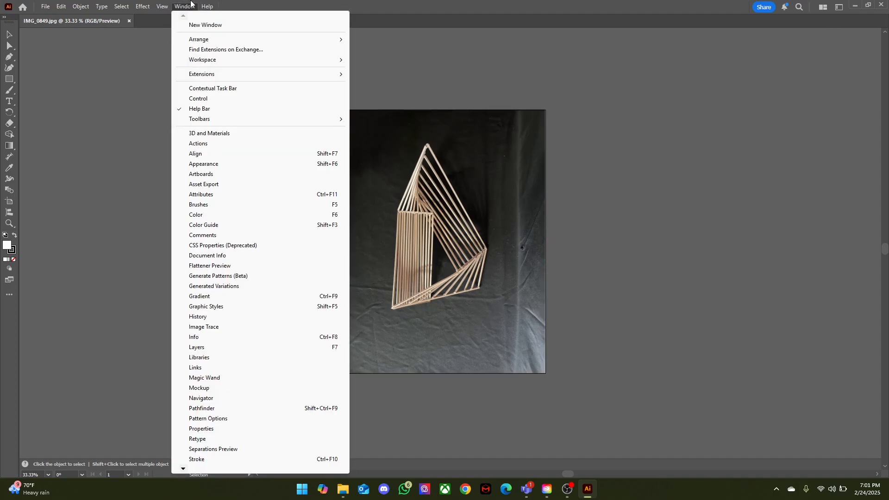
{"action": "left_click", "coordinate": [217, 429]}
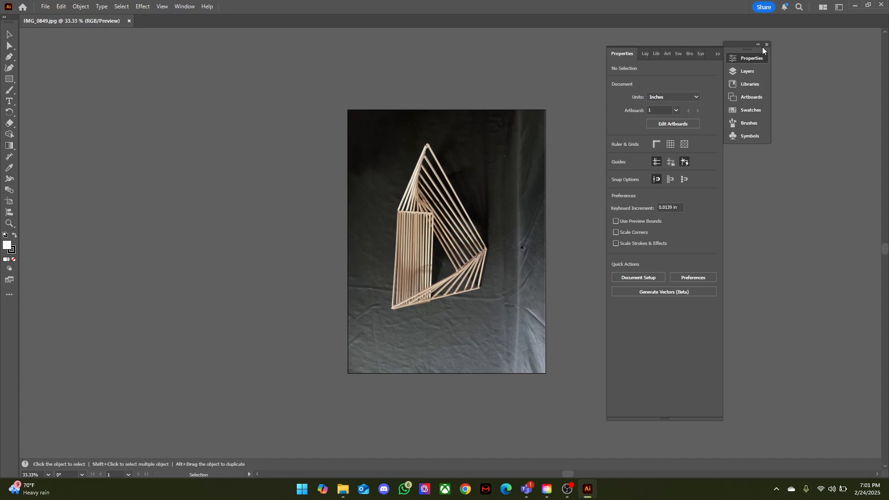
{"action": "left_click_drag", "start_coordinate": [706, 54], "coordinate": [888, 45]}
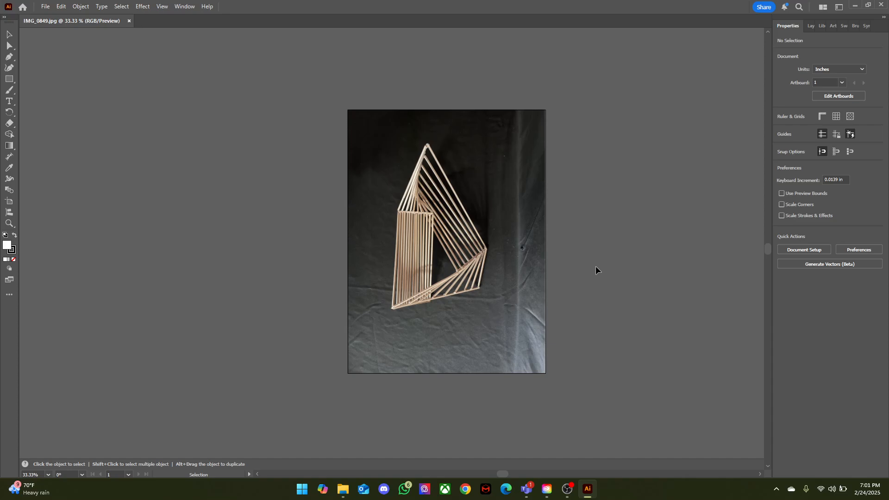
{"action": "left_click", "coordinate": [810, 26]}
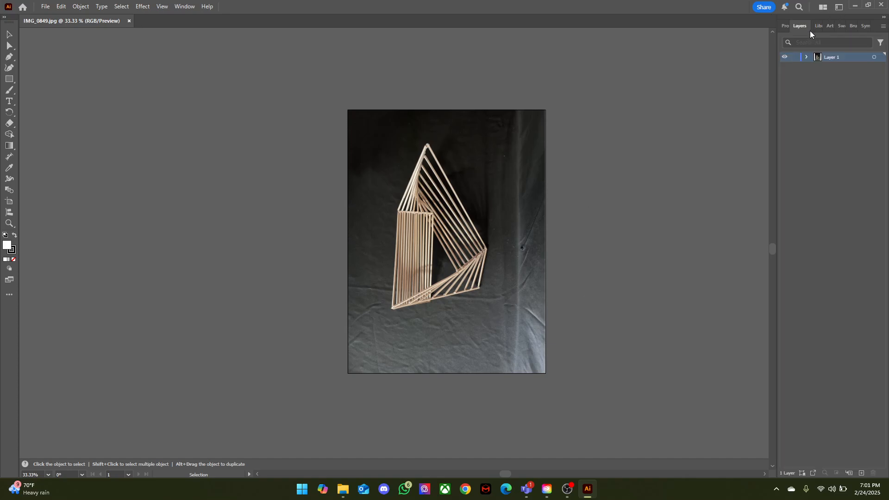
{"action": "left_click", "coordinate": [822, 159]}
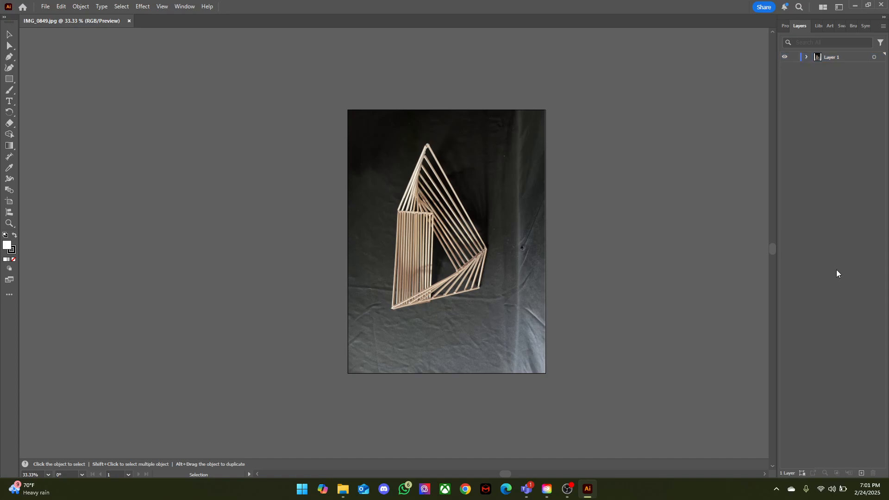
- Add four new empty layers above the photo's layer and leave all layers deselected
{"action": "left_click", "coordinate": [861, 472]}
{"action": "left_click", "coordinate": [862, 473]}
{"action": "left_click", "coordinate": [861, 473]}
{"action": "left_click", "coordinate": [861, 472]}
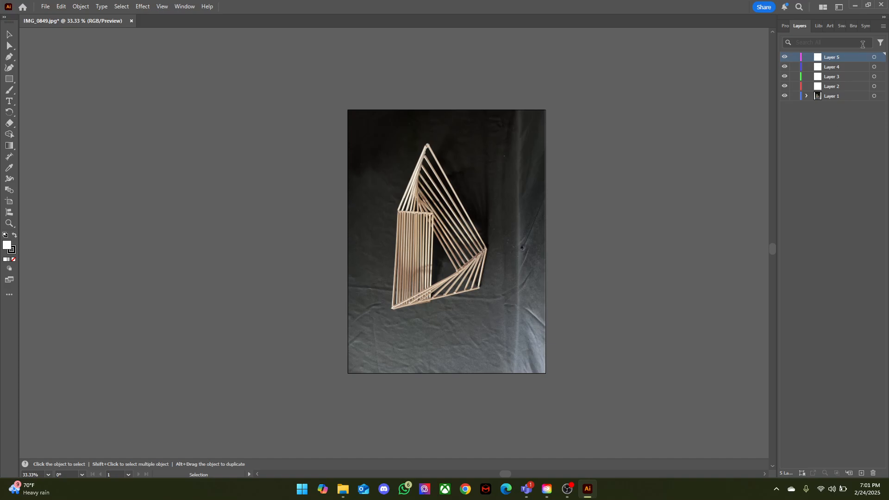
{"action": "left_click", "coordinate": [813, 138]}
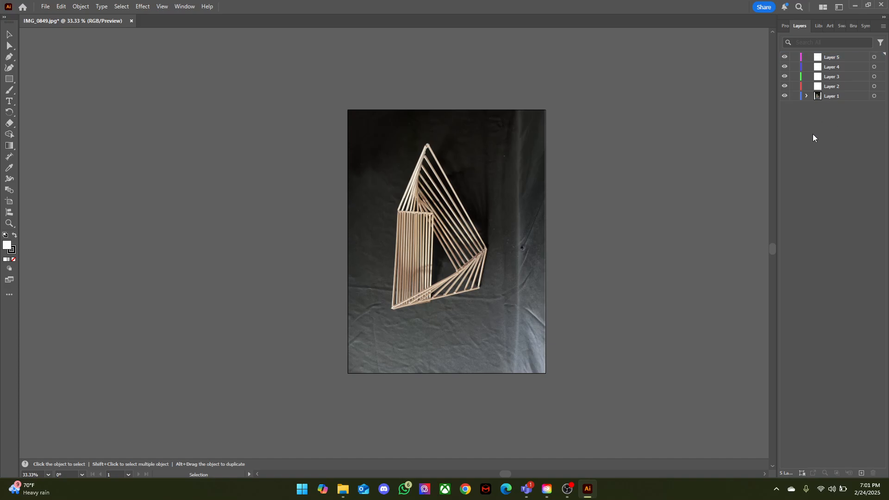
- Lock Layer 1 containing the photo and make Layer 5 the active layer
{"action": "left_click", "coordinate": [826, 96]}
{"action": "left_click", "coordinate": [837, 110]}
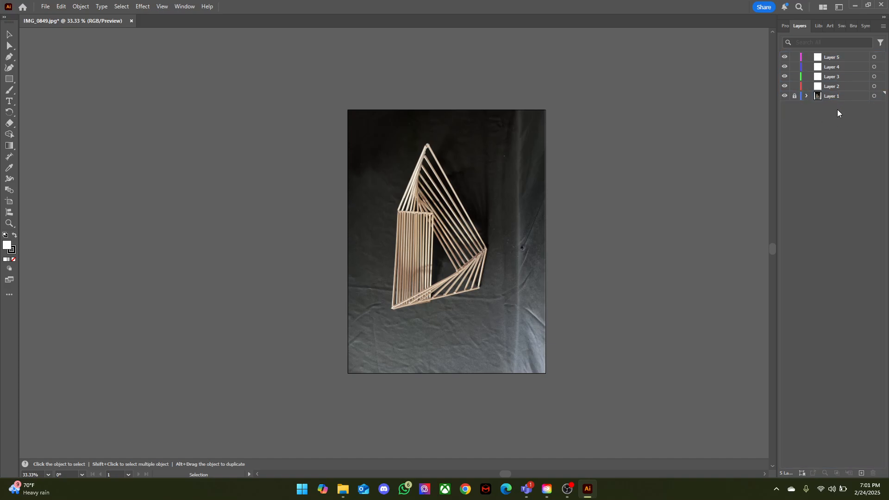
{"action": "left_click", "coordinate": [826, 57]}
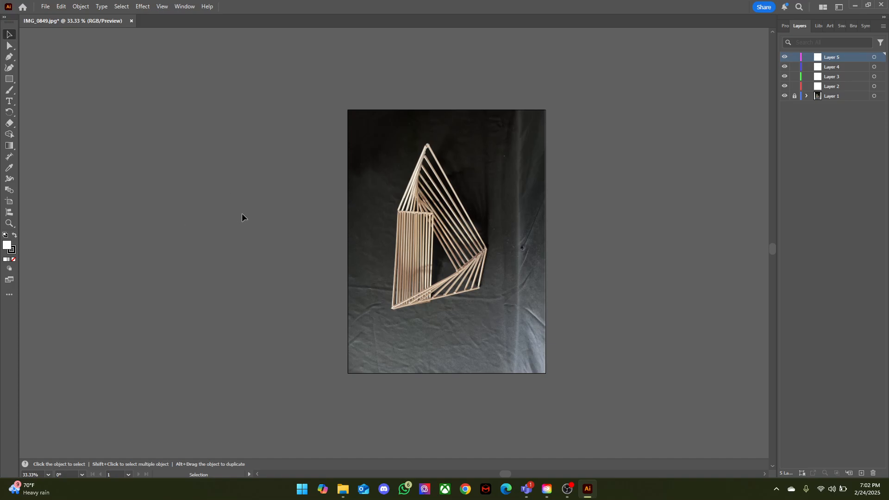
{"action": "key", "text": "a"}
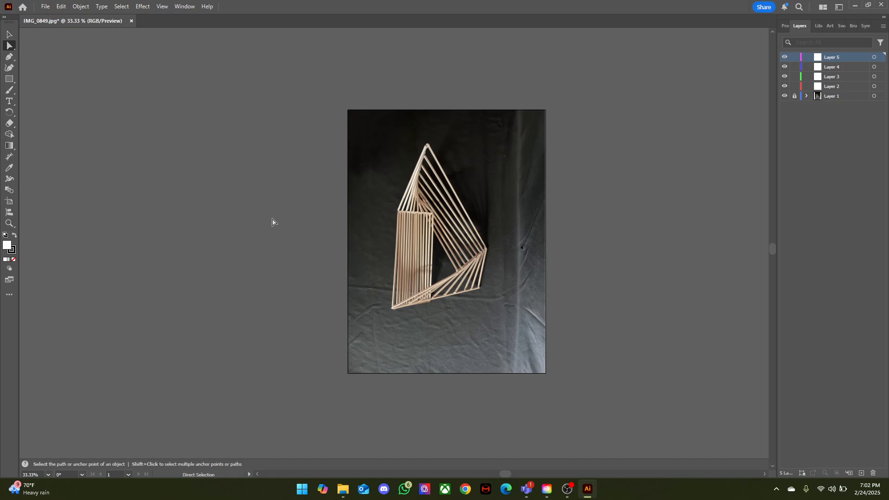
{"action": "key", "text": "v"}
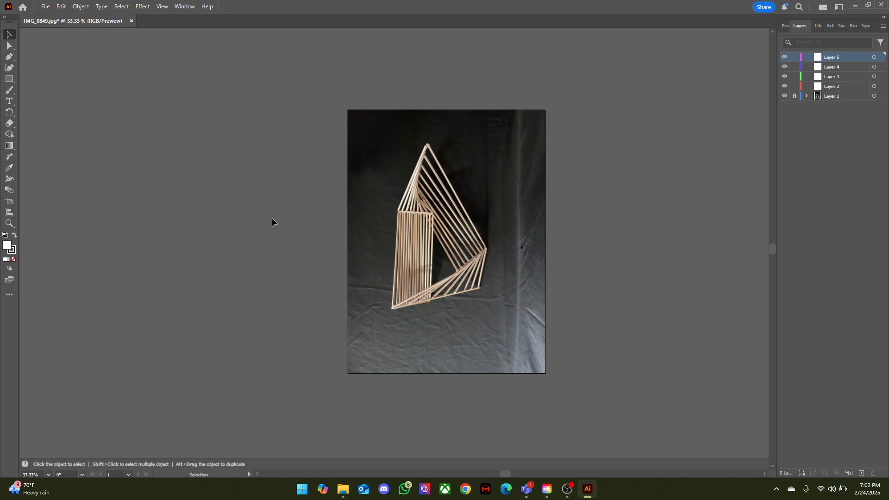
{"action": "key", "text": "a"}
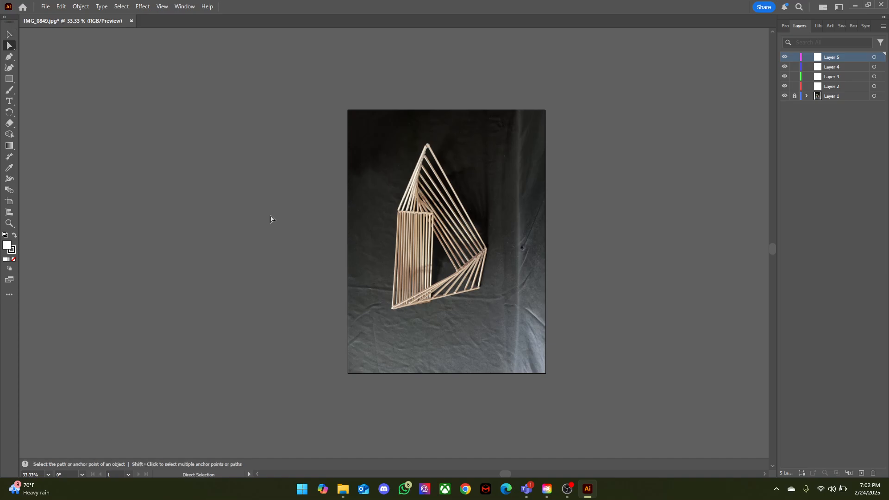
{"action": "key", "text": "v"}
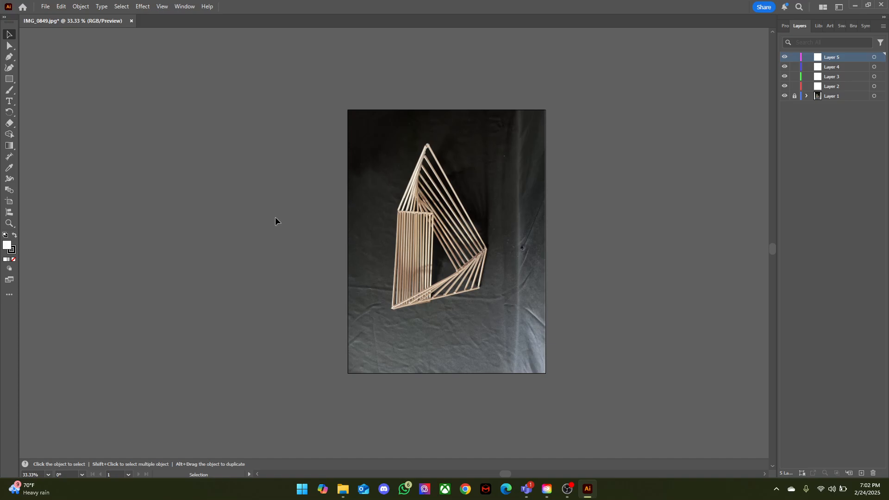
{"action": "key", "text": "a"}
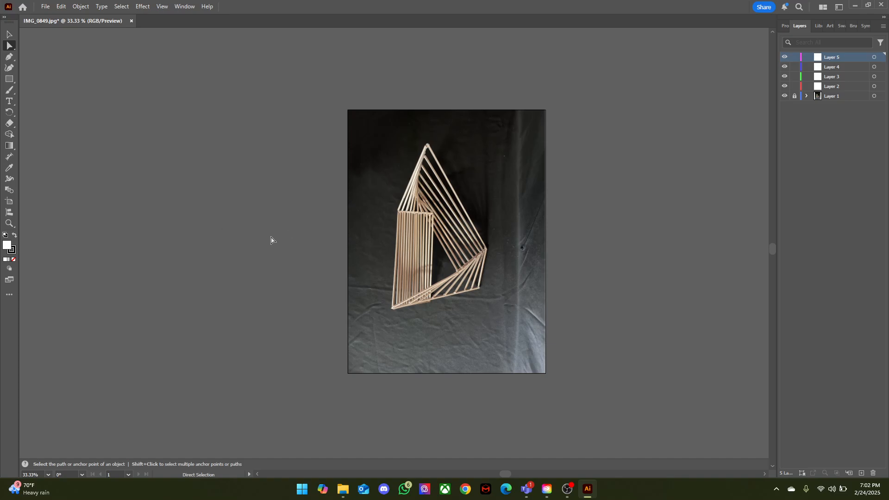
{"action": "key", "text": "v"}
- Draw a white square on Layer 5 with the Rectangle tool in the empty area left of the photo
{"action": "left_click", "coordinate": [10, 80]}
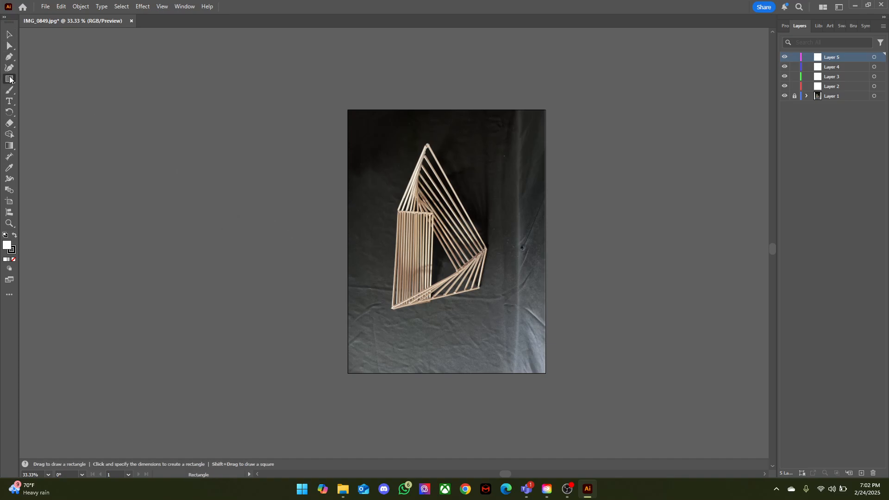
{"action": "left_click_drag", "start_coordinate": [312, 147], "coordinate": [229, 230]}
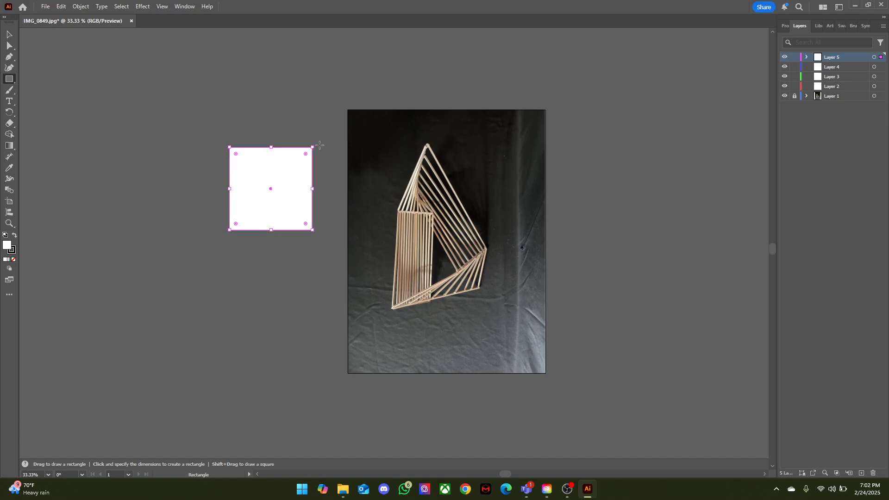
- Move the white square from its place left of the photo to the empty area right of the photo
{"action": "left_click", "coordinate": [9, 35]}
{"action": "left_click", "coordinate": [298, 121]}
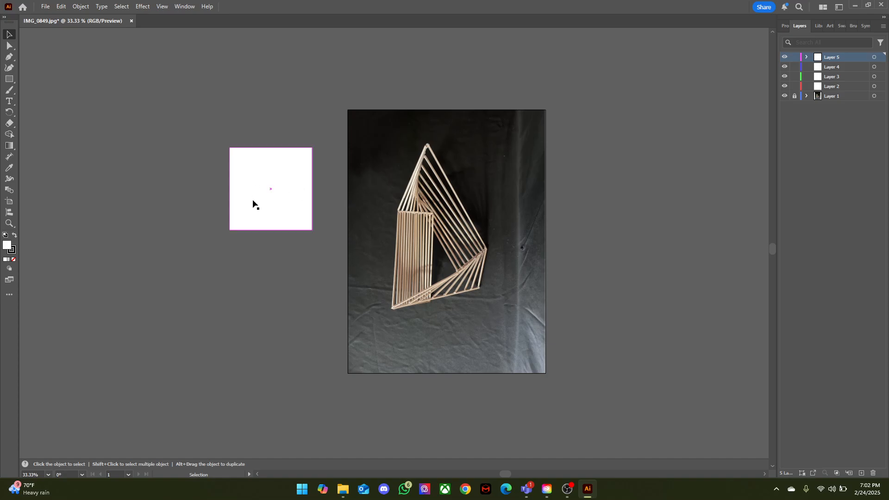
{"action": "left_click_drag", "start_coordinate": [293, 188], "coordinate": [525, 246]}
{"action": "scroll", "coordinate": [671, 237], "scroll_direction": "up", "scroll_amount": 1}
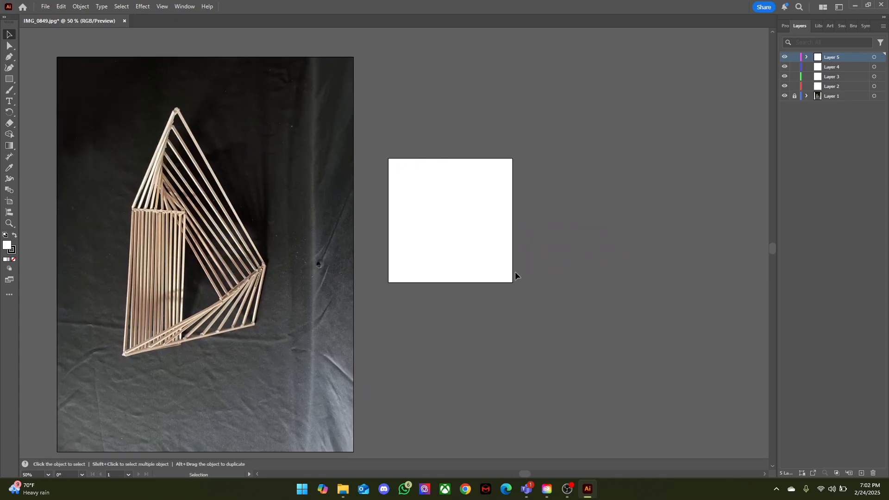
{"action": "right_click", "coordinate": [11, 84]}
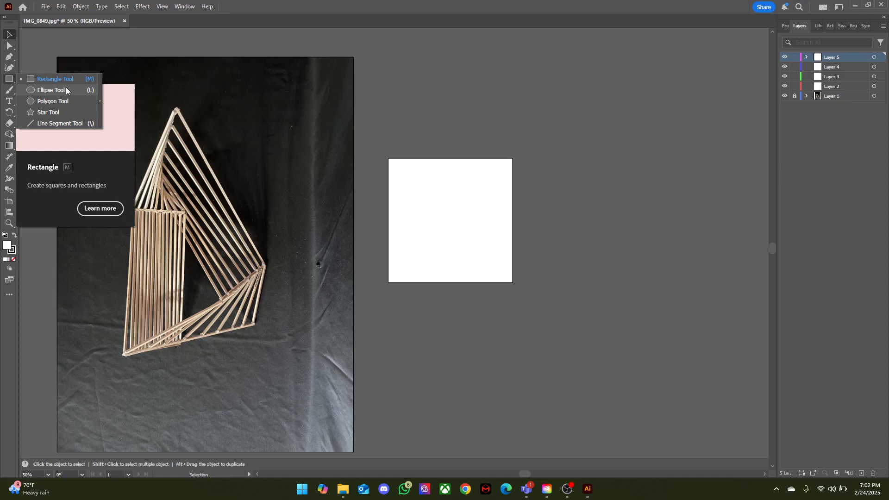
{"action": "left_click", "coordinate": [9, 35]}
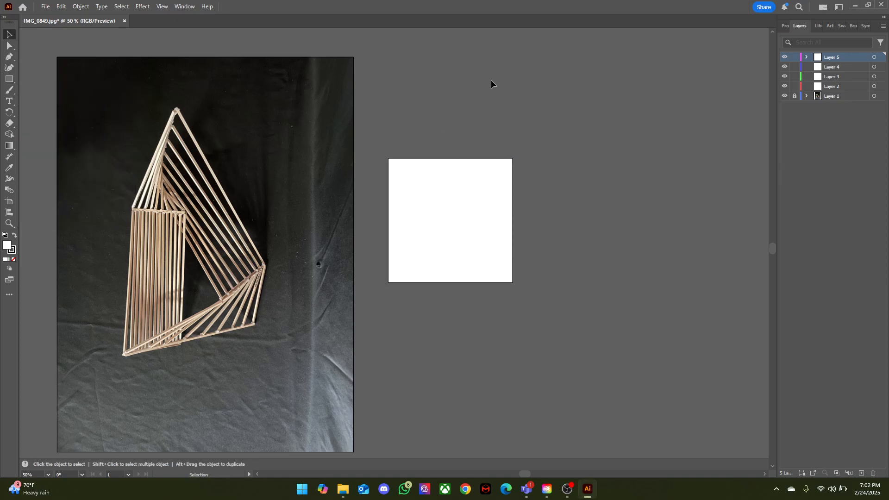
- Try stretching the white square horizontally, vertically and diagonally by its bounding box, undoing each resize
{"action": "left_click", "coordinate": [472, 221]}
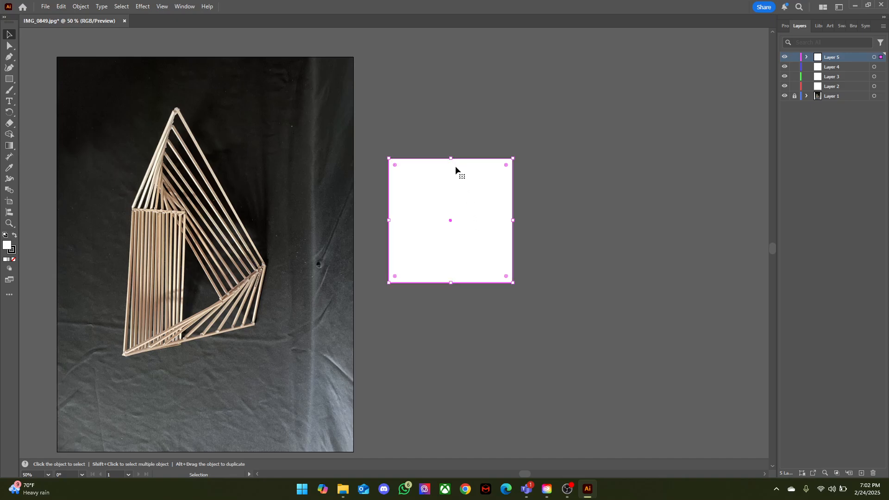
{"action": "scroll", "coordinate": [455, 166], "scroll_direction": "down", "scroll_amount": 2}
{"action": "left_click_drag", "start_coordinate": [488, 199], "coordinate": [565, 200]}
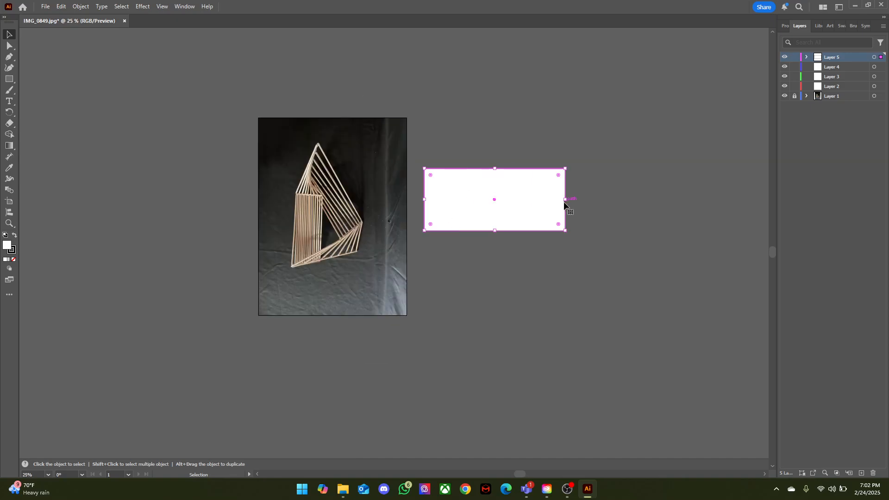
{"action": "key", "text": "ctrl+z"}
{"action": "left_click_drag", "start_coordinate": [455, 231], "coordinate": [454, 268]}
{"action": "key", "text": "ctrl+z"}
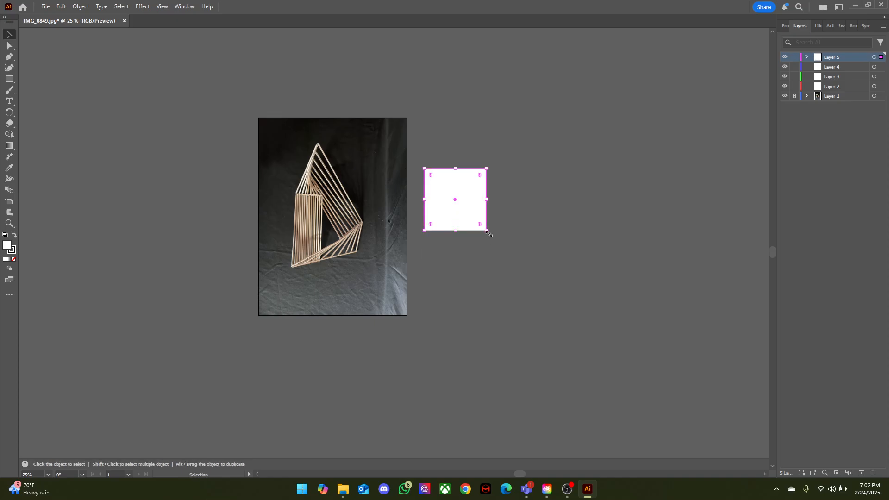
{"action": "left_click_drag", "start_coordinate": [486, 236], "coordinate": [552, 297]}
{"action": "key", "text": "ctrl+z"}
- Move the white square farther away from the photo's right edge and deselect it
{"action": "left_click_drag", "start_coordinate": [454, 203], "coordinate": [498, 203]}
{"action": "scroll", "coordinate": [517, 175], "scroll_direction": "up", "scroll_amount": 2}
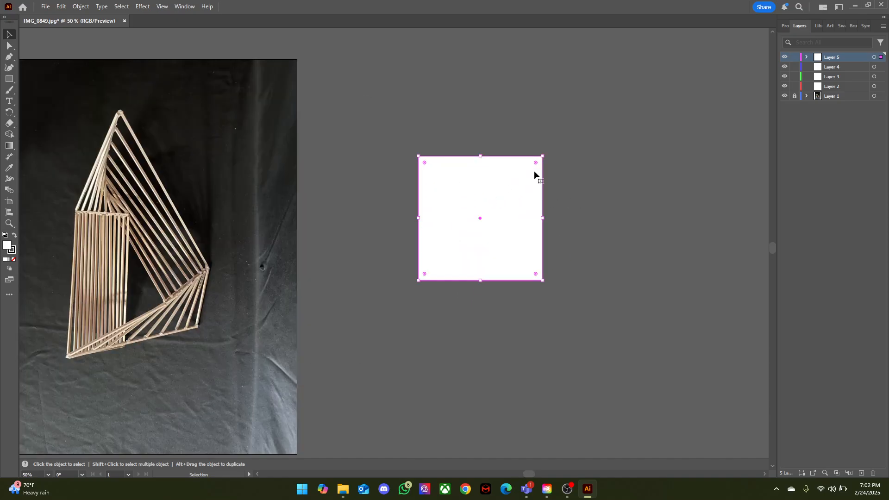
{"action": "left_click_drag", "start_coordinate": [536, 163], "coordinate": [568, 164]}
{"action": "left_click", "coordinate": [568, 164]}
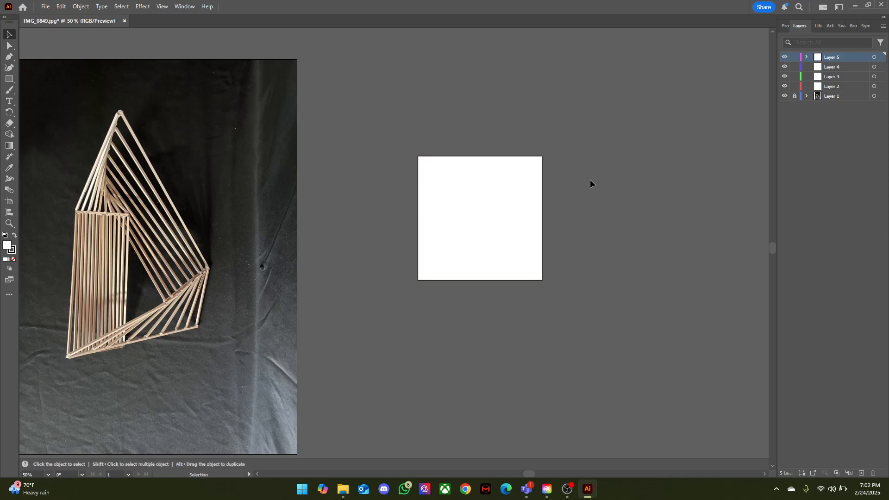
- Try pulling only the square's upper-left anchor point outward with the Direct Selection tool, and undo the distortion
{"action": "key", "text": "a"}
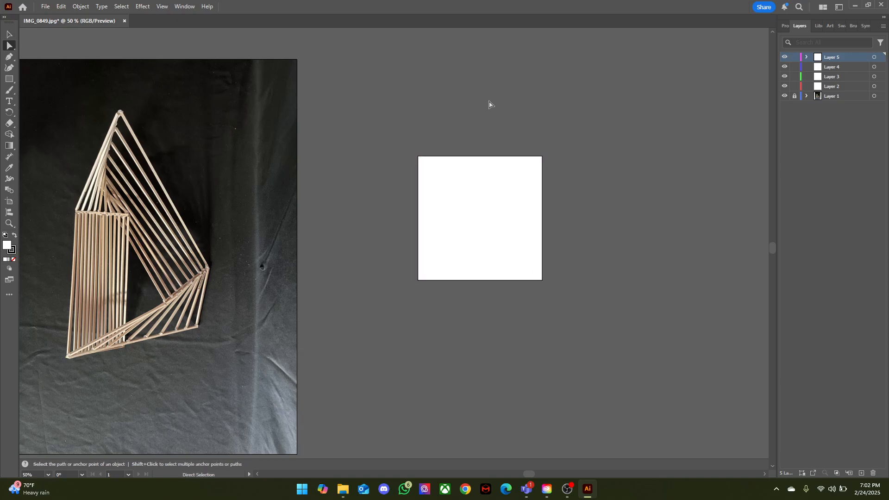
{"action": "left_click_drag", "start_coordinate": [433, 133], "coordinate": [393, 181]}
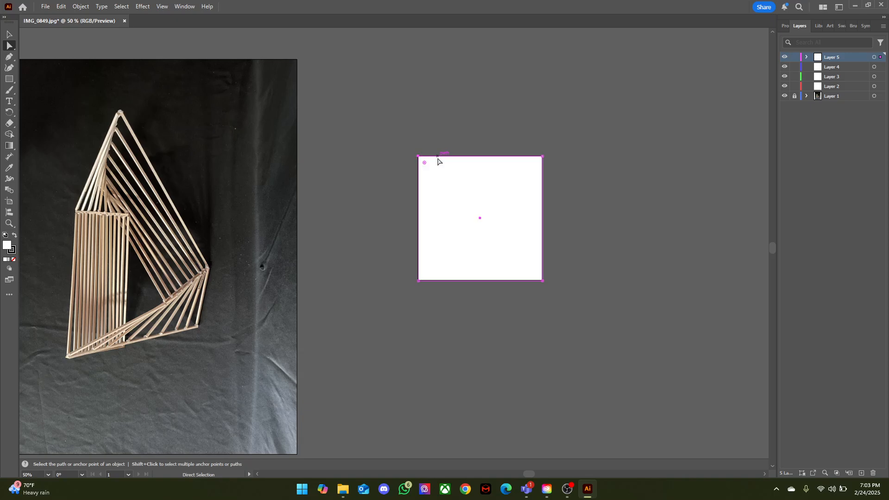
{"action": "left_click_drag", "start_coordinate": [417, 156], "coordinate": [383, 133]}
{"action": "left_click", "coordinate": [413, 116]}
{"action": "scroll", "coordinate": [371, 129], "scroll_direction": "up", "scroll_amount": 4}
{"action": "scroll", "coordinate": [371, 129], "scroll_direction": "down", "scroll_amount": 5}
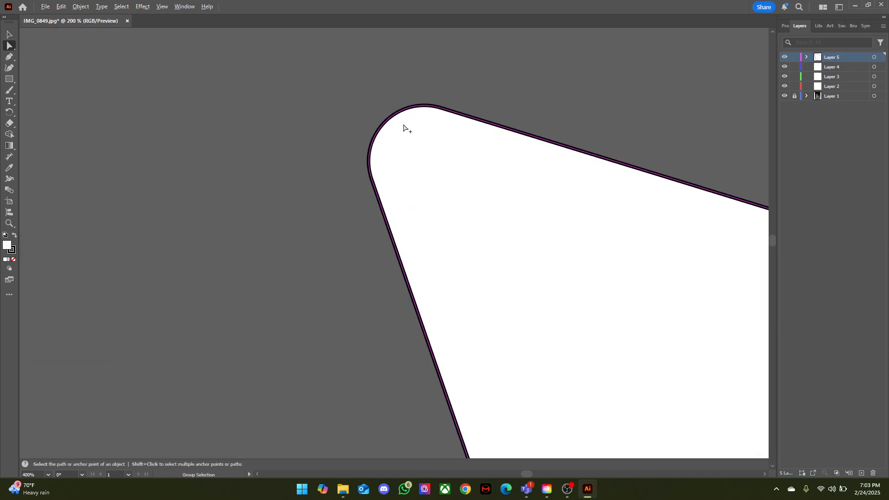
{"action": "key", "text": "ctrl+z"}
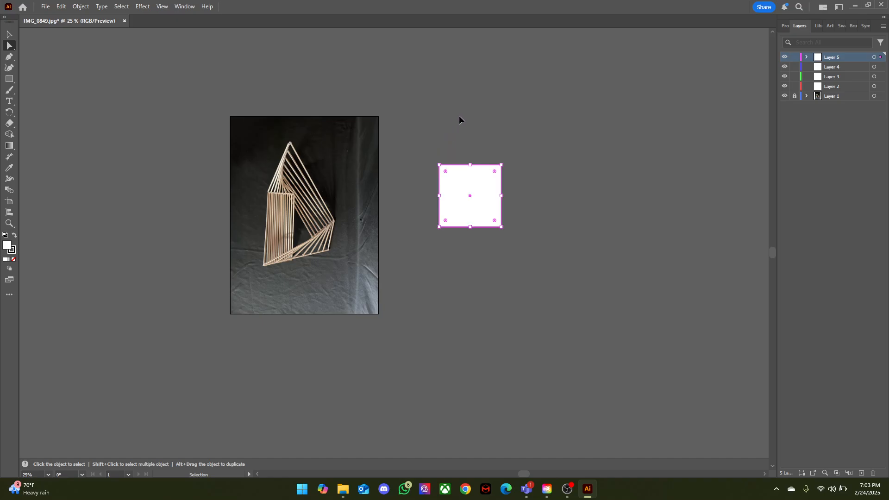
- Select the white square with the Direct Selection tool, try adjusting its upper-left corner rounding, and undo it
{"action": "scroll", "coordinate": [471, 176], "scroll_direction": "up", "scroll_amount": 2}
{"action": "scroll", "coordinate": [509, 165], "scroll_direction": "down", "scroll_amount": 1}
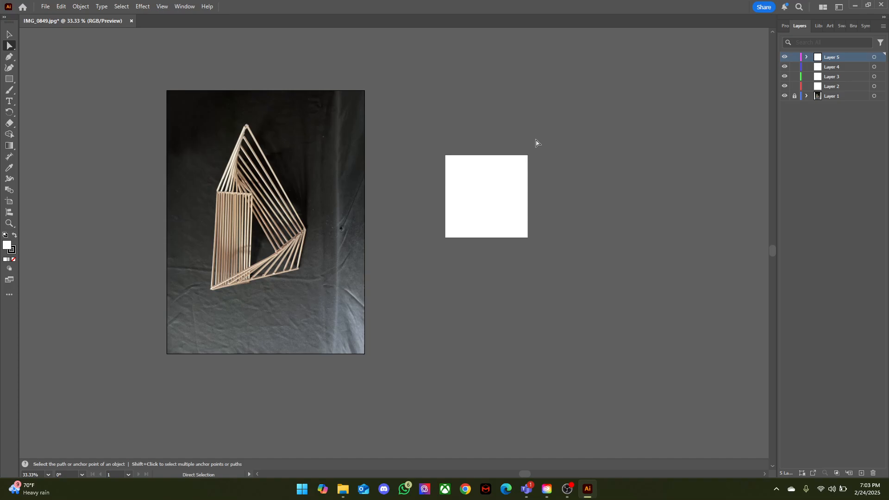
{"action": "scroll", "coordinate": [487, 194], "scroll_direction": "up", "scroll_amount": 1}
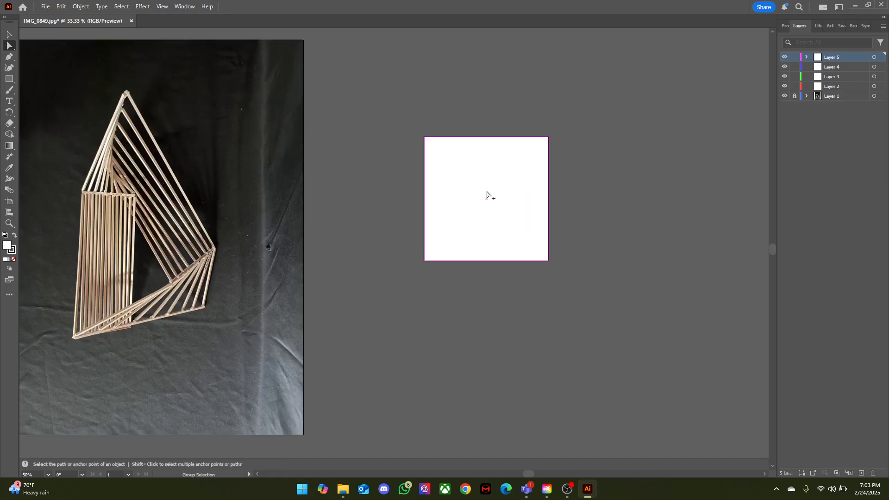
{"action": "scroll", "coordinate": [487, 194], "scroll_direction": "down", "scroll_amount": 1}
{"action": "left_click_drag", "start_coordinate": [443, 145], "coordinate": [464, 146]}
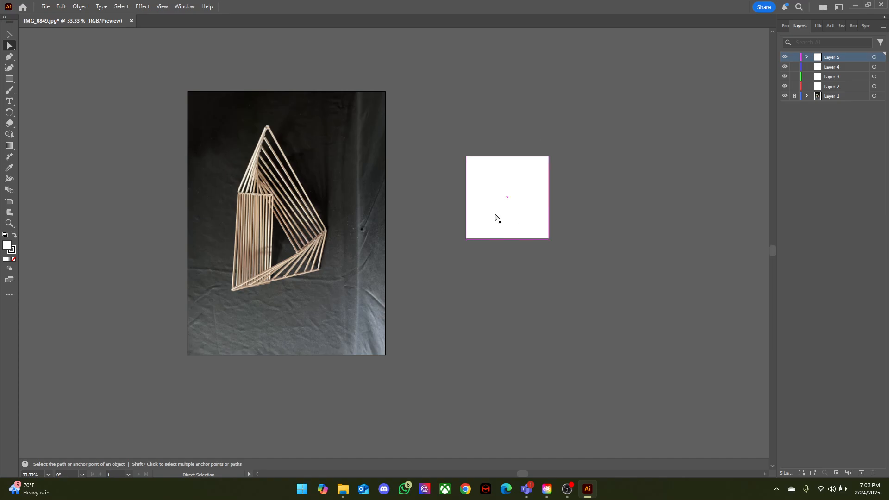
{"action": "left_click_drag", "start_coordinate": [431, 199], "coordinate": [462, 224]}
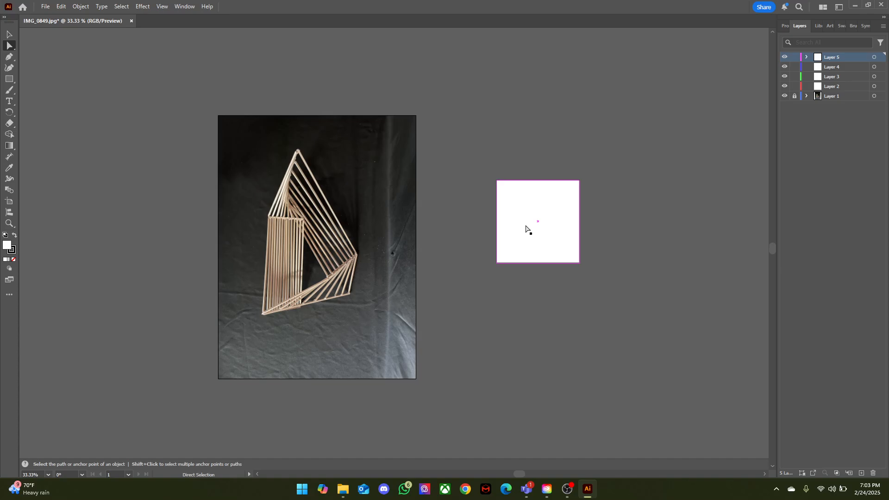
{"action": "left_click", "coordinate": [506, 221]}
{"action": "left_click_drag", "start_coordinate": [503, 187], "coordinate": [512, 188]}
{"action": "key", "text": "ctrl+z"}
- Delete the white square from Layer 5
{"action": "key", "text": "Delete"}
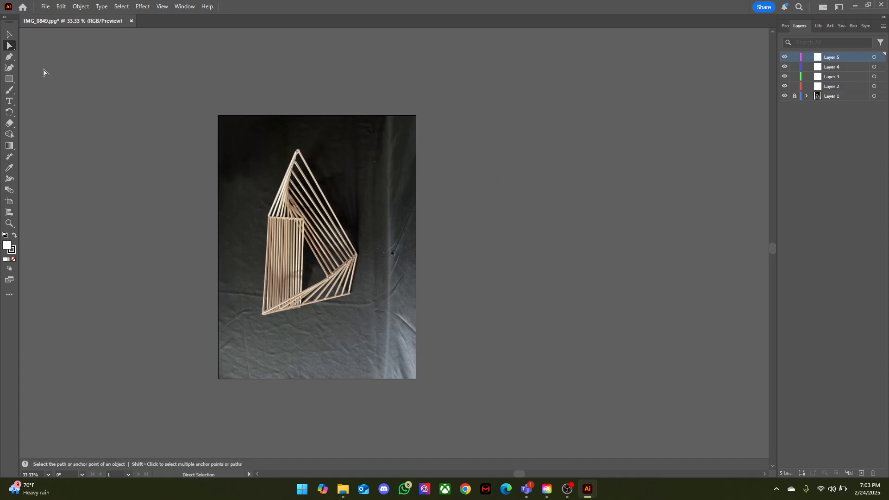
{"action": "key", "text": "space"}
{"action": "left_click_drag", "start_coordinate": [553, 100], "coordinate": [635, 83]}
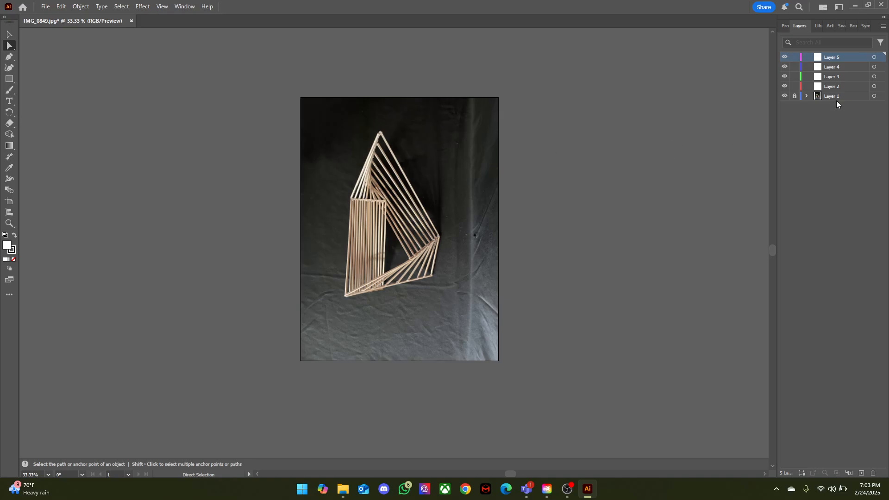
- Make Layer 2 the active layer and examine the model's sticks in the photo up close
{"action": "left_click", "coordinate": [841, 86]}
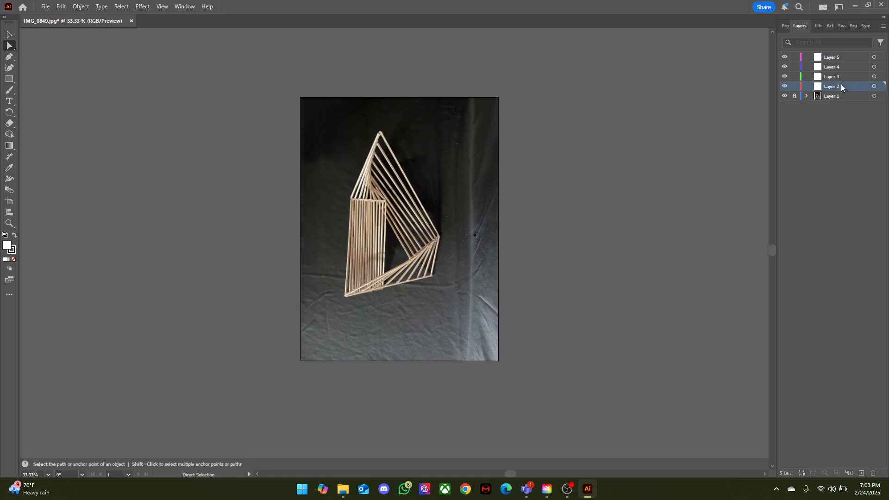
{"action": "left_click_drag", "start_coordinate": [497, 170], "coordinate": [456, 158]}
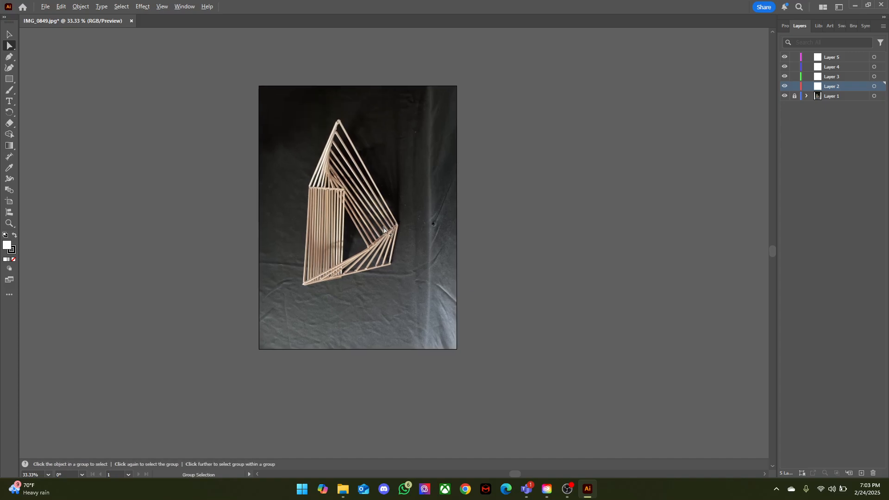
{"action": "scroll", "coordinate": [383, 225], "scroll_direction": "up", "scroll_amount": 3}
{"action": "left_click_drag", "start_coordinate": [367, 175], "coordinate": [415, 184]}
{"action": "scroll", "coordinate": [414, 196], "scroll_direction": "down", "scroll_amount": 2}
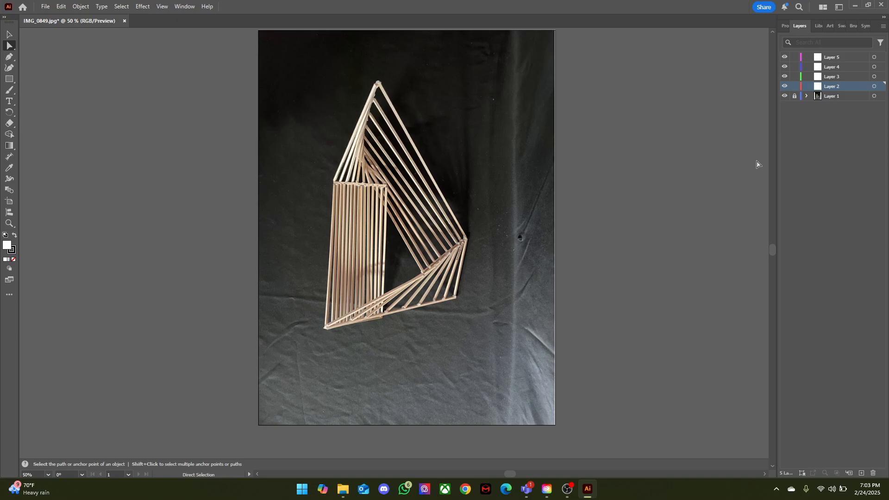
- Unlock Layer 1, try lowering the photo's opacity to 0%, restore it to 100% and deselect the photo
{"action": "left_click", "coordinate": [836, 145]}
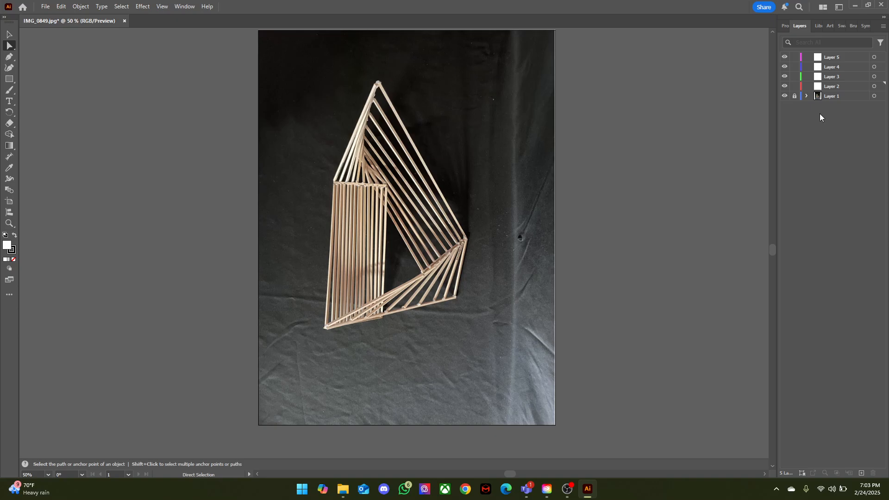
{"action": "left_click", "coordinate": [794, 96]}
{"action": "left_click", "coordinate": [882, 96]}
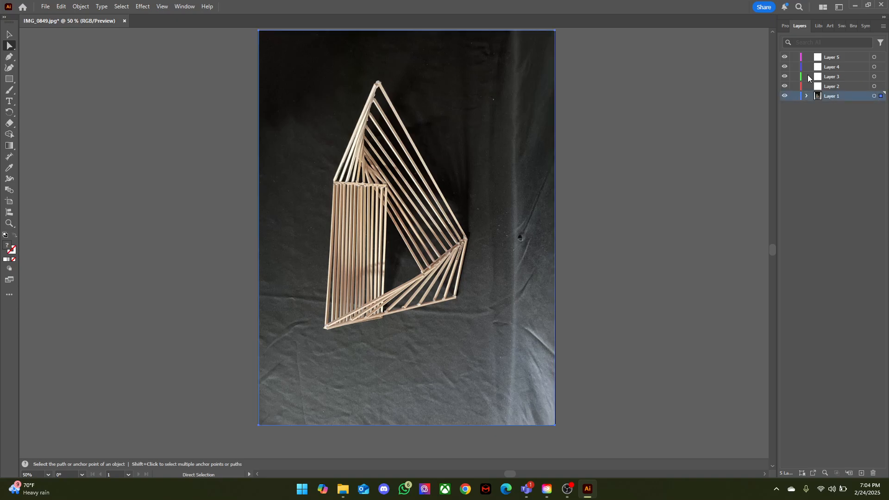
{"action": "left_click", "coordinate": [785, 26]}
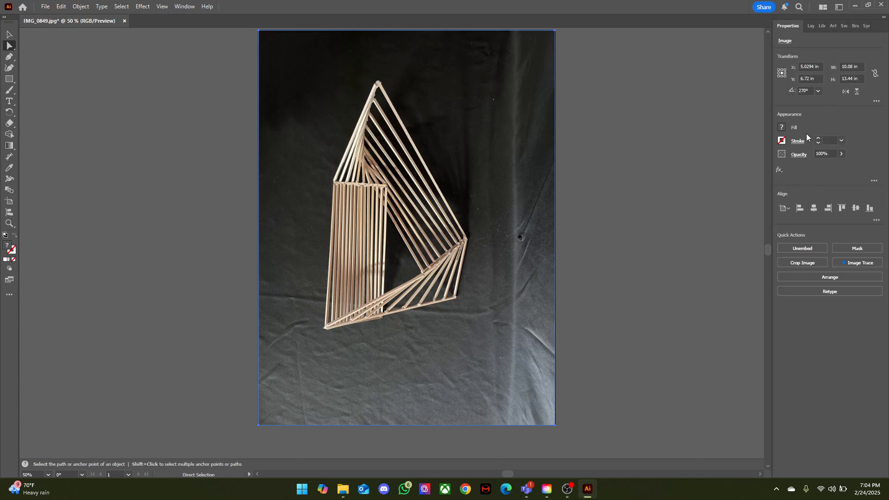
{"action": "left_click", "coordinate": [841, 153]}
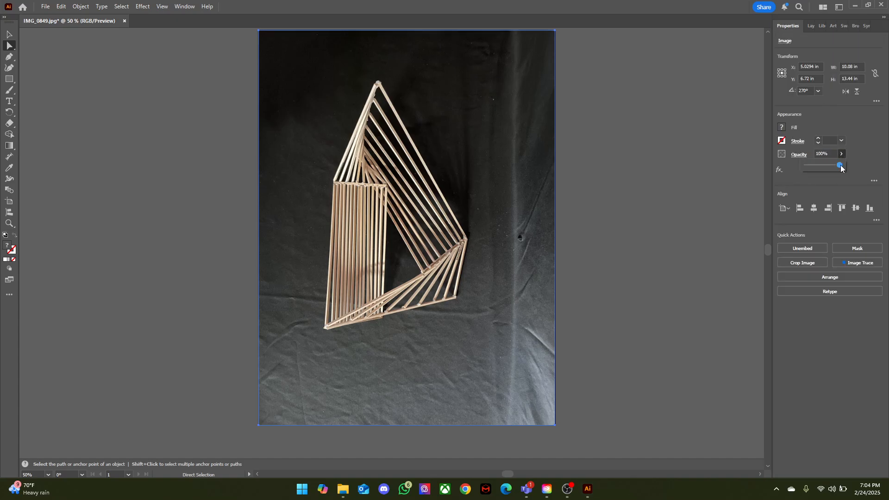
{"action": "left_click_drag", "start_coordinate": [841, 165], "coordinate": [789, 171]}
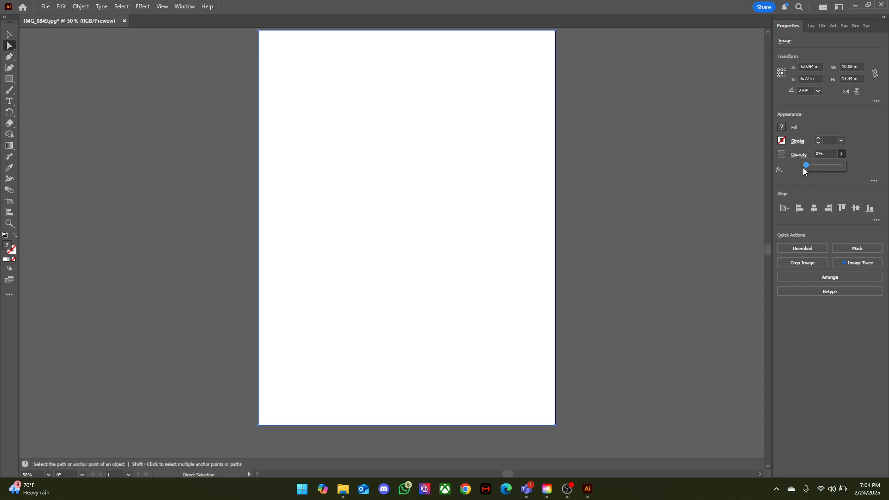
{"action": "left_click_drag", "start_coordinate": [807, 165], "coordinate": [738, 148]}
{"action": "left_click", "coordinate": [662, 150]}
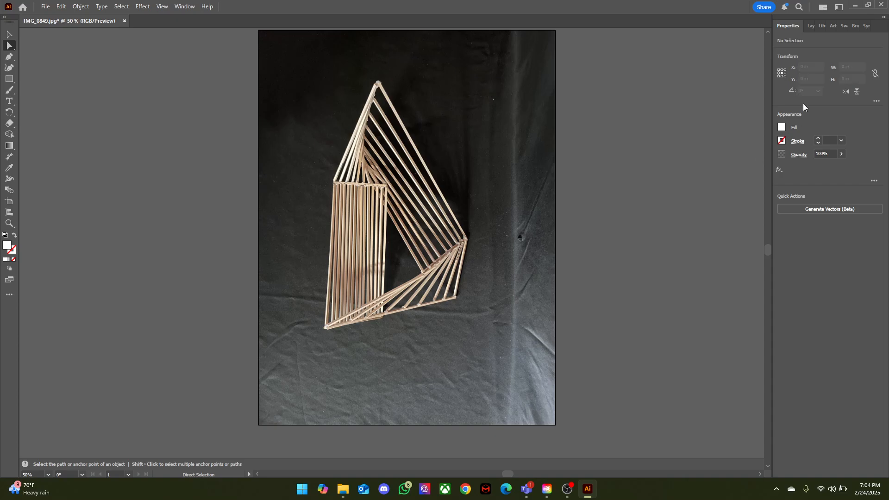
- Lock Layer 1 again and make Layer 2 the active layer
{"action": "left_click", "coordinate": [810, 26]}
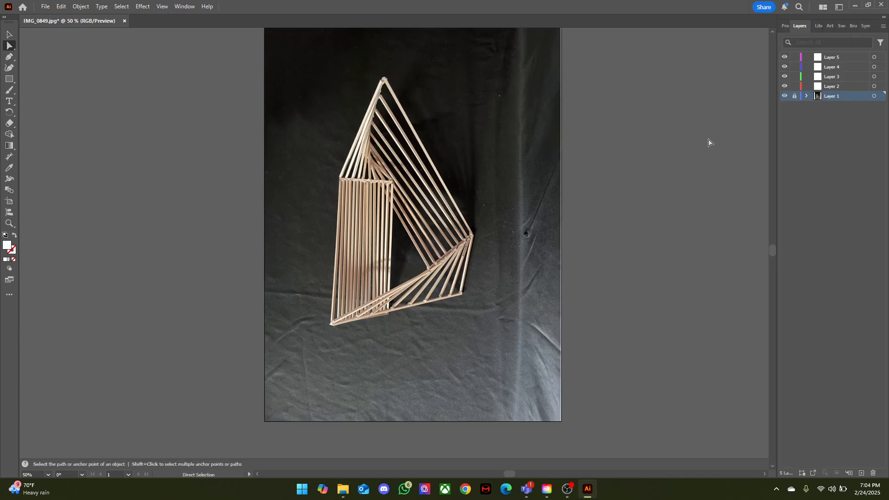
{"action": "left_click", "coordinate": [831, 87]}
{"action": "scroll", "coordinate": [556, 272], "scroll_direction": "down", "scroll_amount": 1}
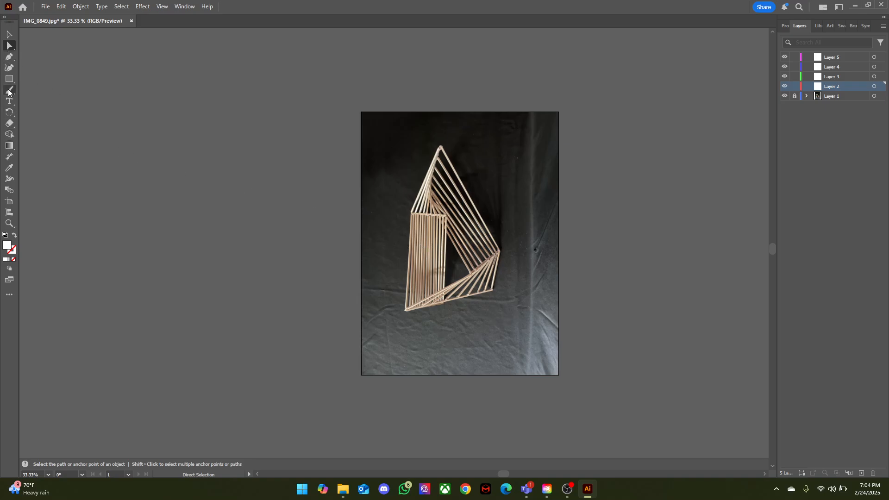
{"action": "scroll", "coordinate": [454, 260], "scroll_direction": "up", "scroll_amount": 2}
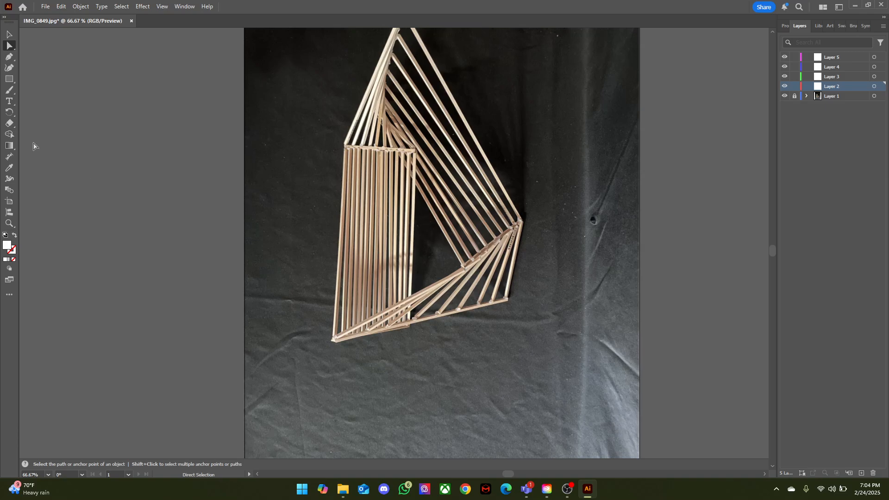
- Start a Pen path on Layer 2 along the left edge of the model's dark triangular opening, from its bottom corner up to its top corner
{"action": "left_click", "coordinate": [9, 56]}
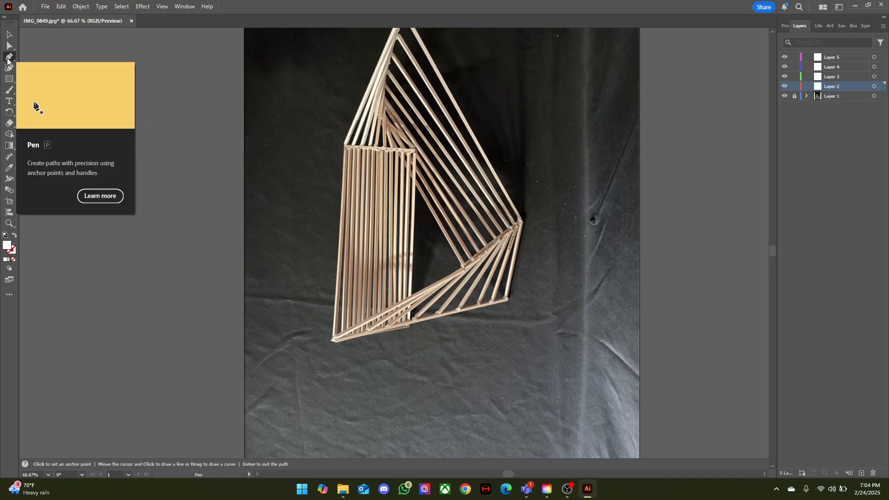
{"action": "scroll", "coordinate": [419, 307], "scroll_direction": "up", "scroll_amount": 7}
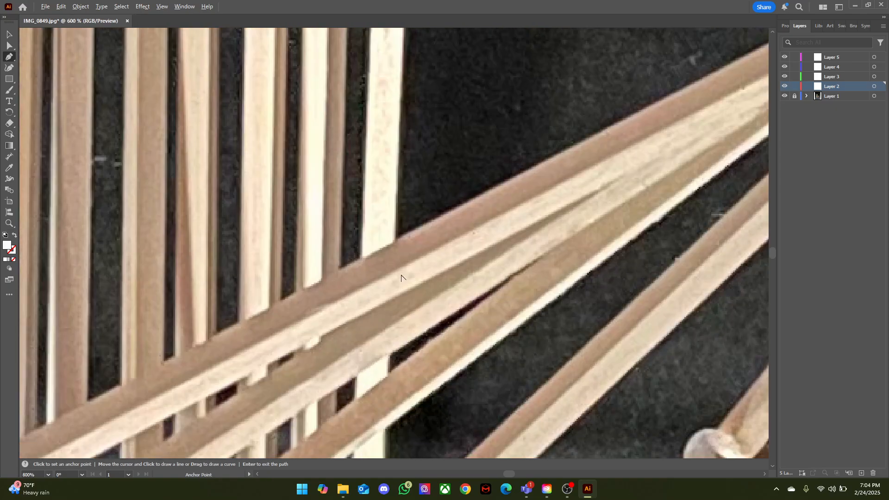
{"action": "left_click", "coordinate": [394, 239]}
{"action": "scroll", "coordinate": [397, 241], "scroll_direction": "down", "scroll_amount": 8}
{"action": "scroll", "coordinate": [397, 238], "scroll_direction": "up", "scroll_amount": 10}
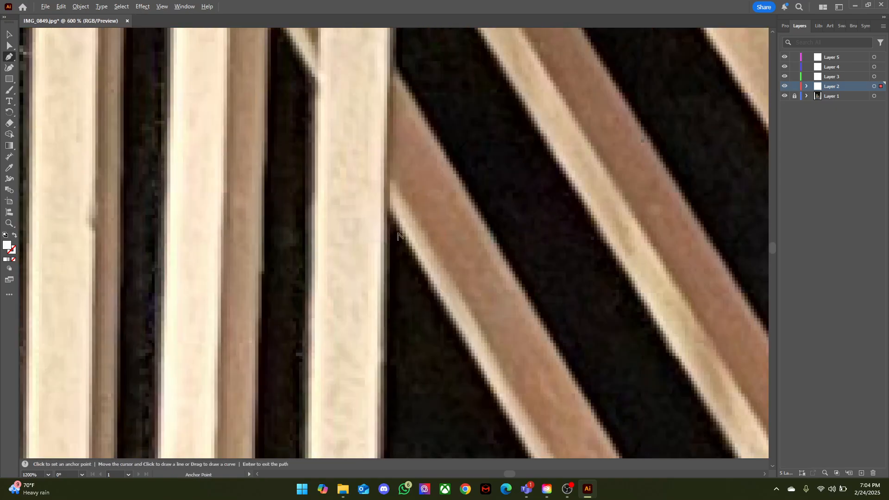
{"action": "left_click", "coordinate": [397, 236]}
{"action": "scroll", "coordinate": [393, 222], "scroll_direction": "down", "scroll_amount": 8}
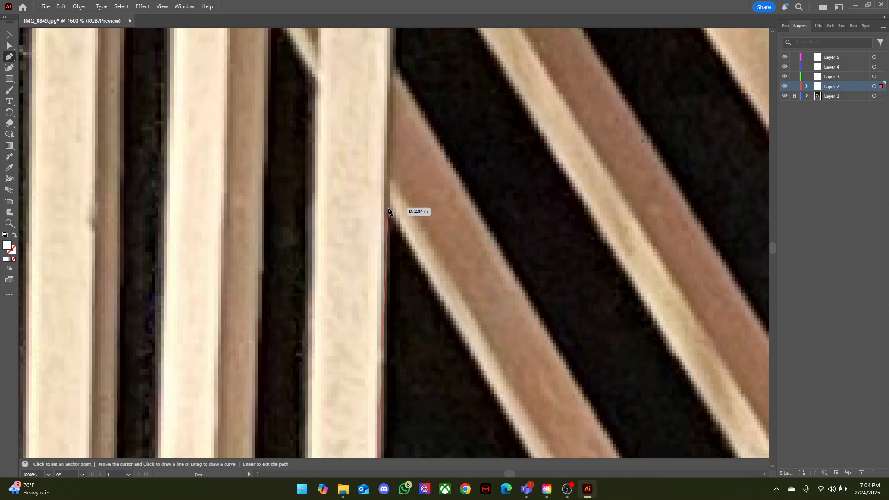
- Continue the path down the opening's slanted stick to its right corner, close it into a shape about 1.29 by 2.84 in and deselect it
{"action": "scroll", "coordinate": [457, 283], "scroll_direction": "up", "scroll_amount": 8}
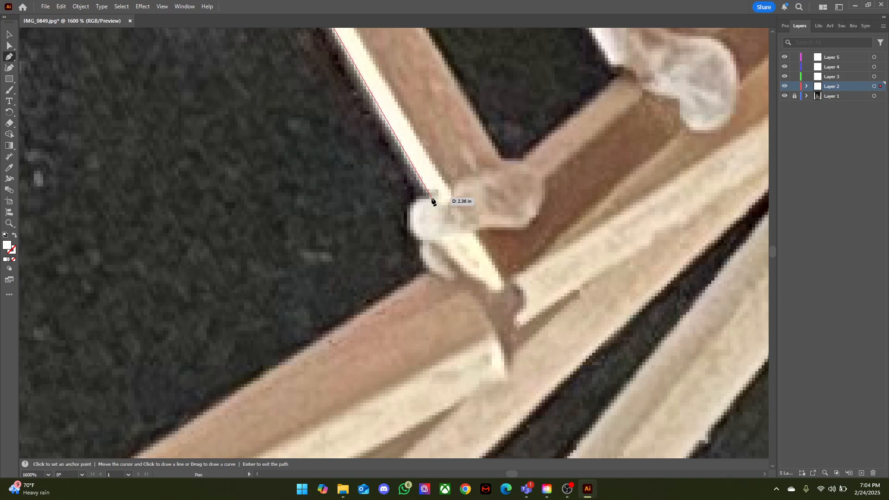
{"action": "left_click", "coordinate": [431, 197]}
{"action": "left_click", "coordinate": [427, 277]}
{"action": "scroll", "coordinate": [426, 277], "scroll_direction": "down", "scroll_amount": 8}
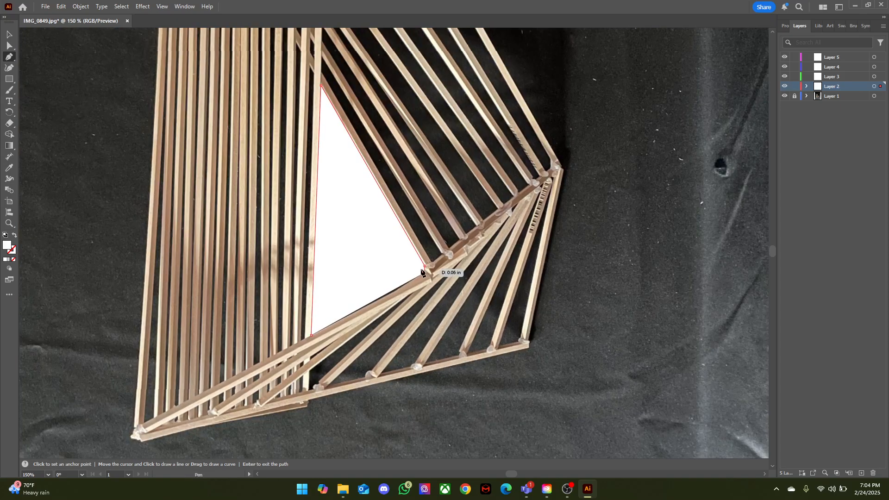
{"action": "left_click_drag", "start_coordinate": [353, 278], "coordinate": [442, 240]}
{"action": "scroll", "coordinate": [405, 288], "scroll_direction": "up", "scroll_amount": 7}
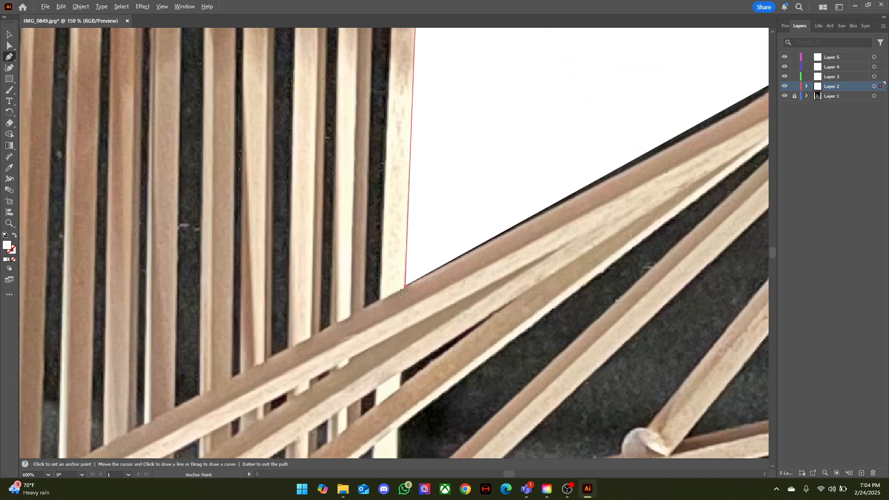
{"action": "scroll", "coordinate": [406, 288], "scroll_direction": "down", "scroll_amount": 10}
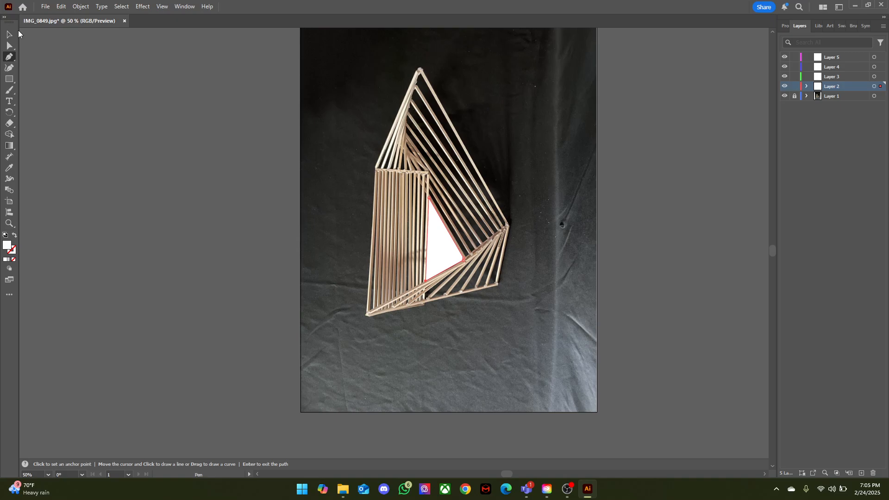
{"action": "left_click", "coordinate": [9, 35]}
{"action": "left_click", "coordinate": [311, 202]}
{"action": "left_click_drag", "start_coordinate": [327, 201], "coordinate": [297, 206]}
- Fill the traced triangular shape with pure red (R 255, G 0, B 0) and deselect it
{"action": "scroll", "coordinate": [318, 241], "scroll_direction": "down", "scroll_amount": 1}
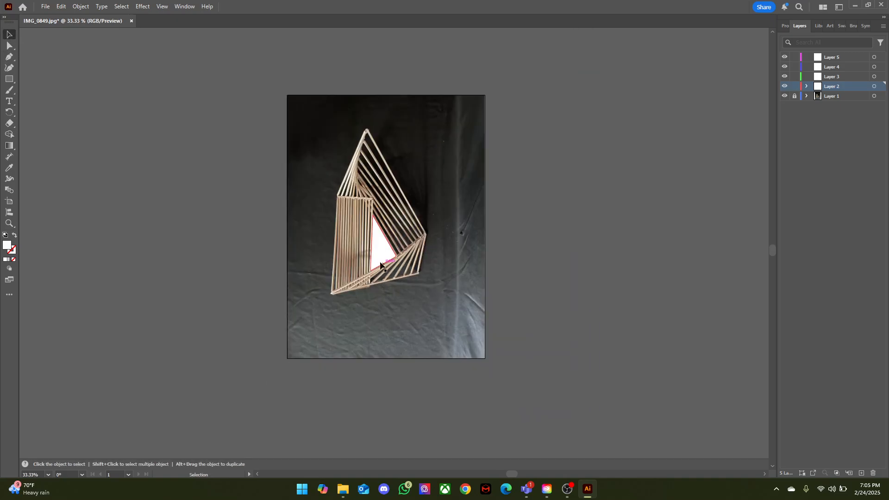
{"action": "left_click_drag", "start_coordinate": [407, 209], "coordinate": [427, 209]}
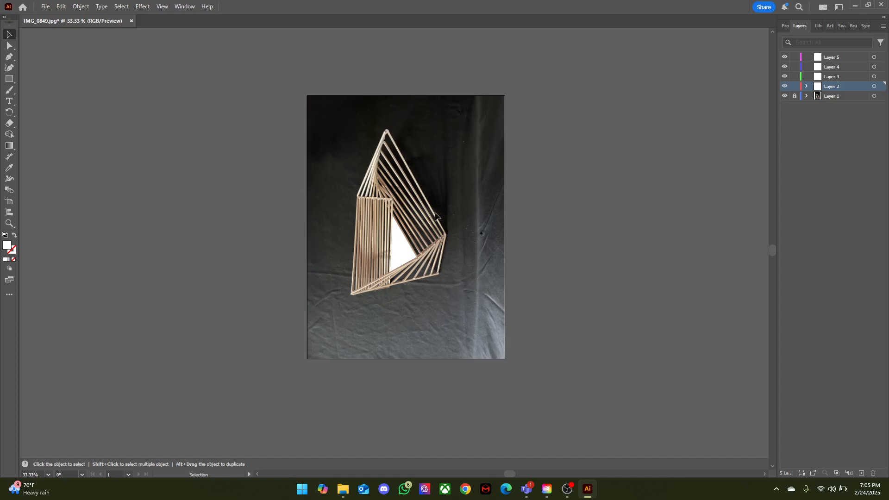
{"action": "scroll", "coordinate": [435, 216], "scroll_direction": "up", "scroll_amount": 1}
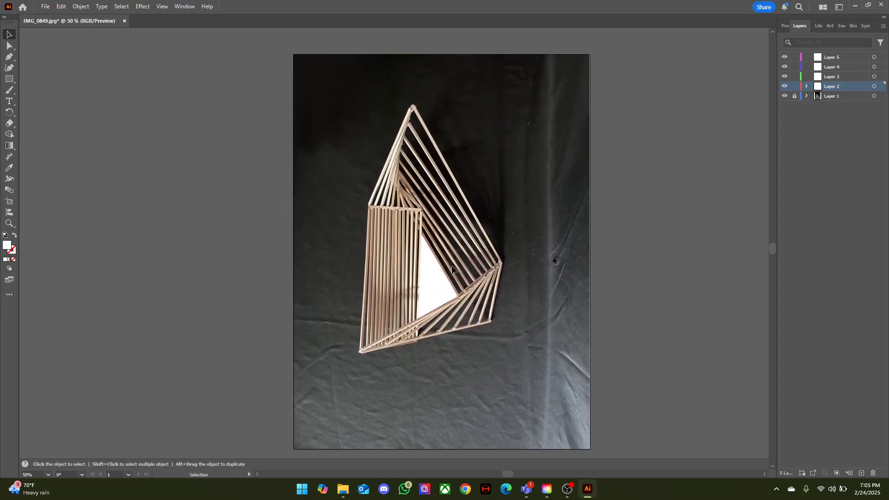
{"action": "left_click", "coordinate": [440, 283]}
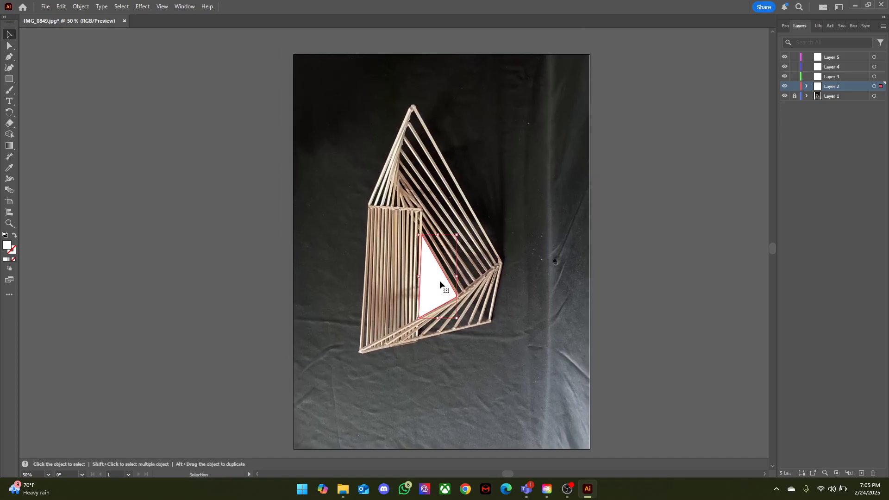
{"action": "left_click", "coordinate": [786, 25]}
{"action": "left_click", "coordinate": [781, 128]}
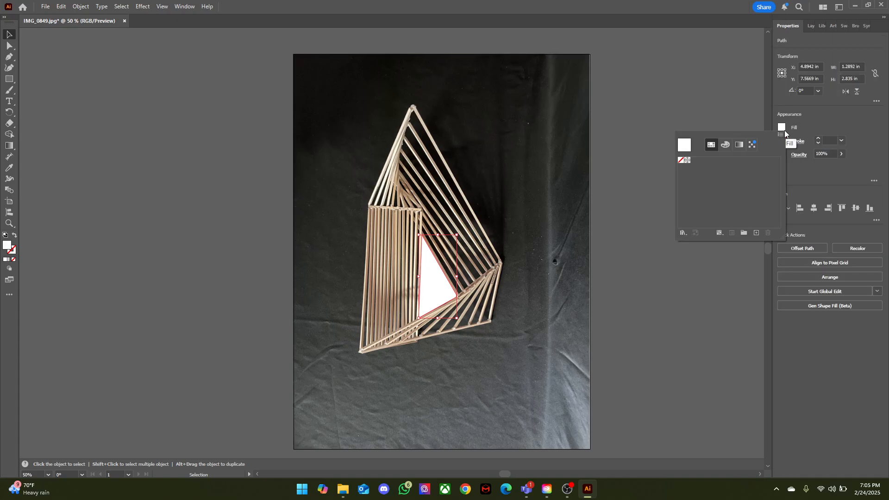
{"action": "left_click", "coordinate": [725, 145]}
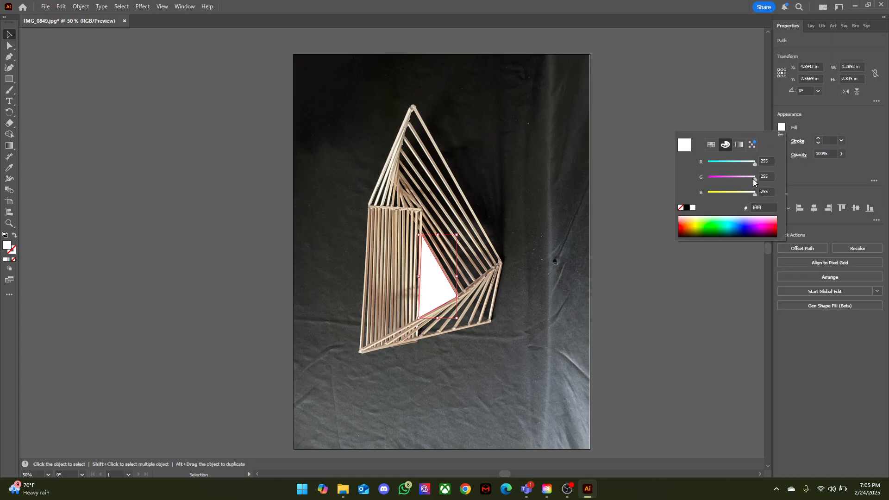
{"action": "left_click_drag", "start_coordinate": [752, 179], "coordinate": [697, 180]}
{"action": "left_click_drag", "start_coordinate": [755, 196], "coordinate": [597, 189]}
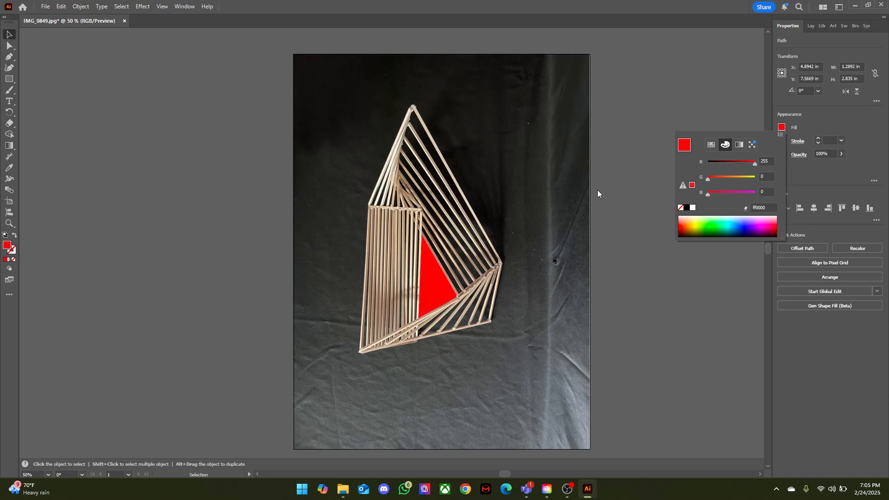
{"action": "left_click", "coordinate": [631, 193]}
{"action": "left_click", "coordinate": [509, 231]}
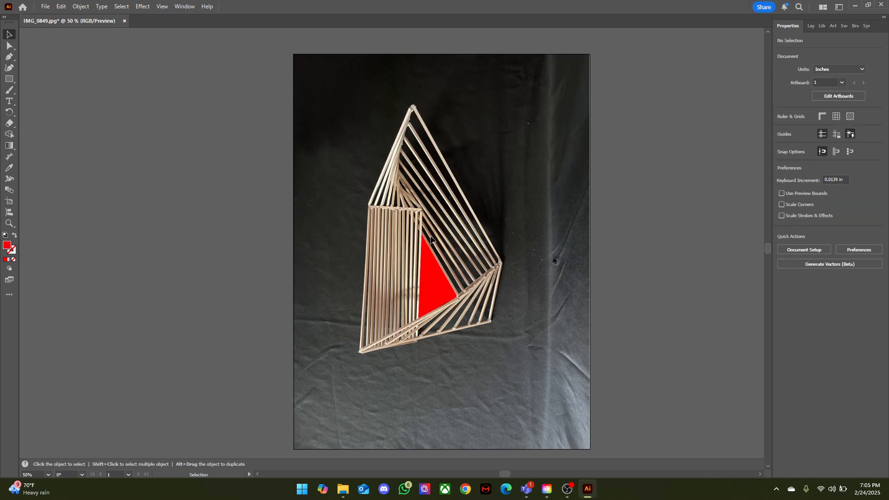
{"action": "scroll", "coordinate": [415, 204], "scroll_direction": "down", "scroll_amount": 1}
{"action": "scroll", "coordinate": [450, 168], "scroll_direction": "down", "scroll_amount": 1}
{"action": "left_click_drag", "start_coordinate": [450, 166], "coordinate": [484, 163]}
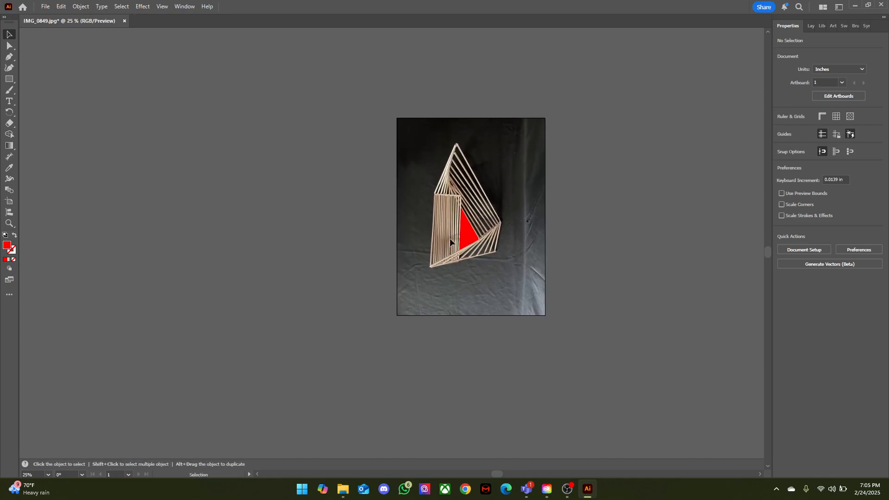
{"action": "scroll", "coordinate": [450, 241], "scroll_direction": "up", "scroll_amount": 2}
{"action": "scroll", "coordinate": [474, 221], "scroll_direction": "down", "scroll_amount": 1}
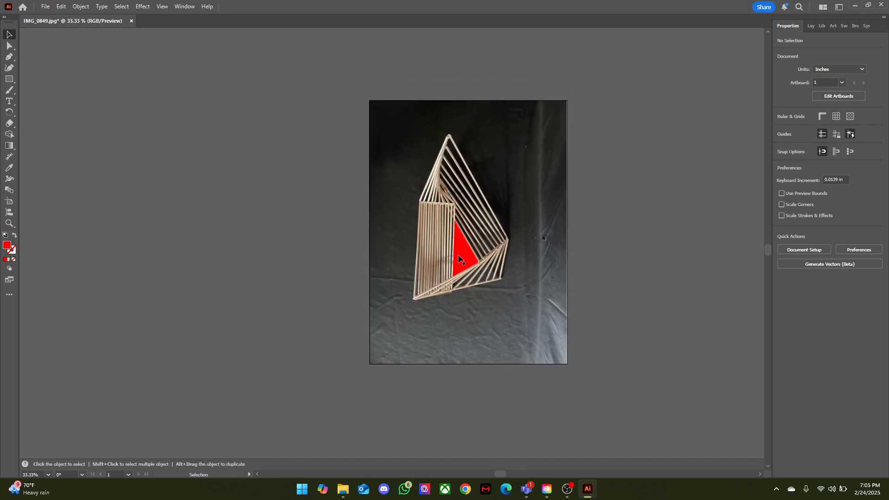
{"action": "scroll", "coordinate": [459, 259], "scroll_direction": "up", "scroll_amount": 1}
{"action": "left_click_drag", "start_coordinate": [547, 143], "coordinate": [557, 165]}
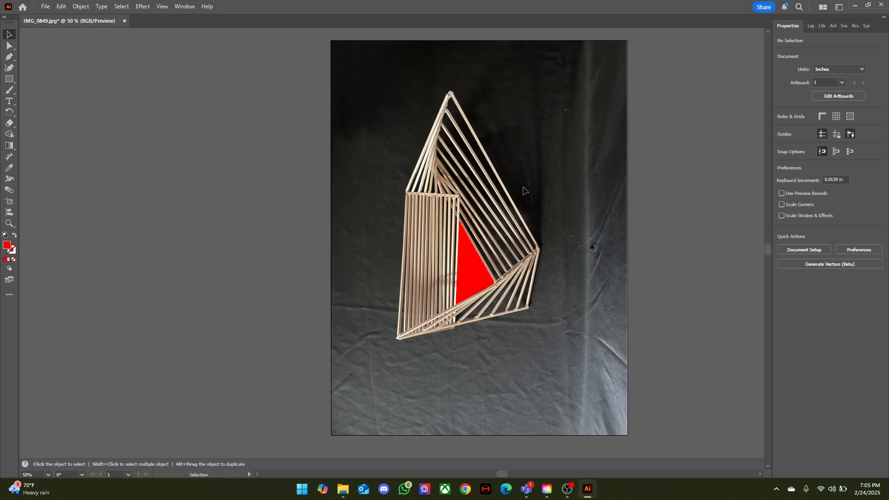
{"action": "left_click", "coordinate": [481, 269]}
{"action": "left_click", "coordinate": [554, 184]}
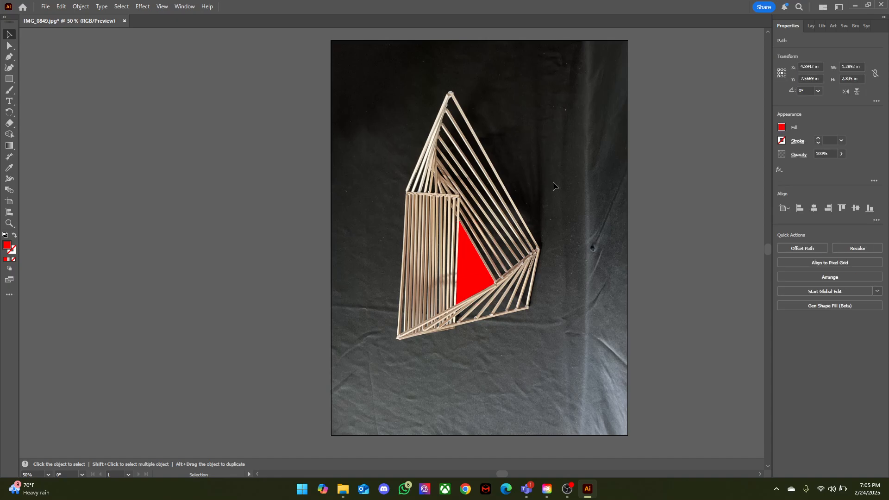
- Set the red triangular shape's opacity to 50% and deselect it
{"action": "left_click", "coordinate": [476, 267]}
{"action": "left_click", "coordinate": [842, 153]}
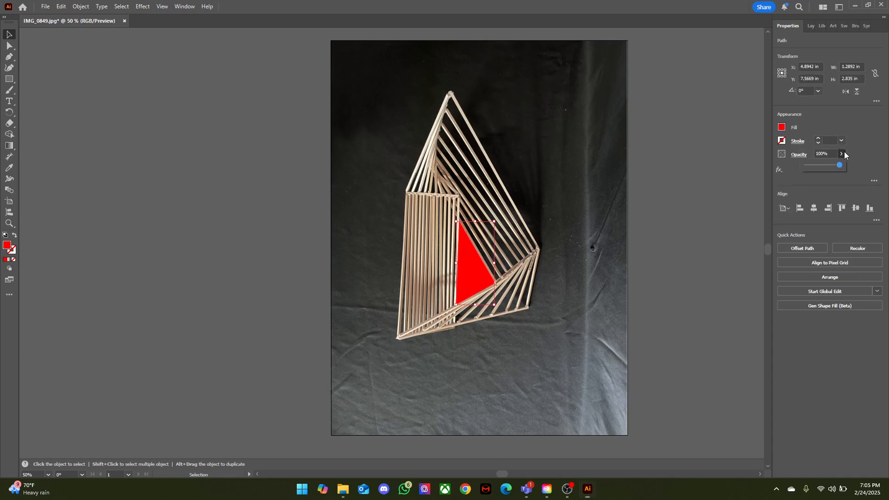
{"action": "left_click", "coordinate": [824, 153]}
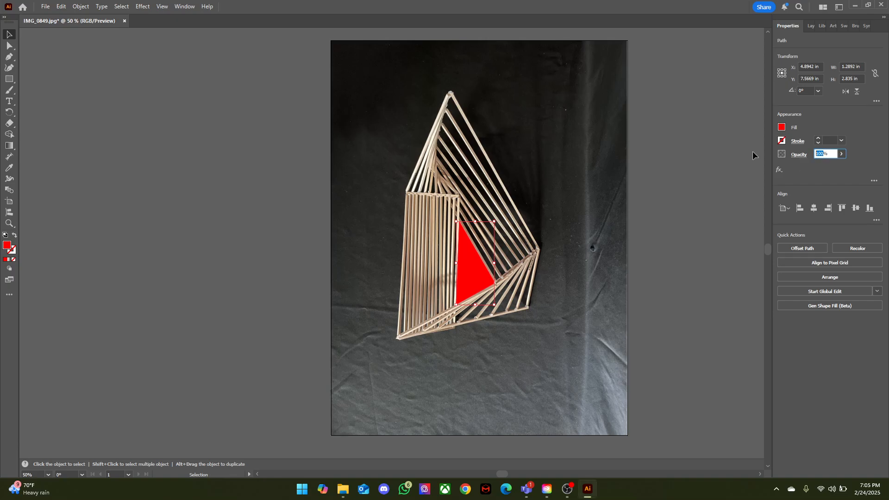
{"action": "type", "text": "50"}
{"action": "key", "text": "Return"}
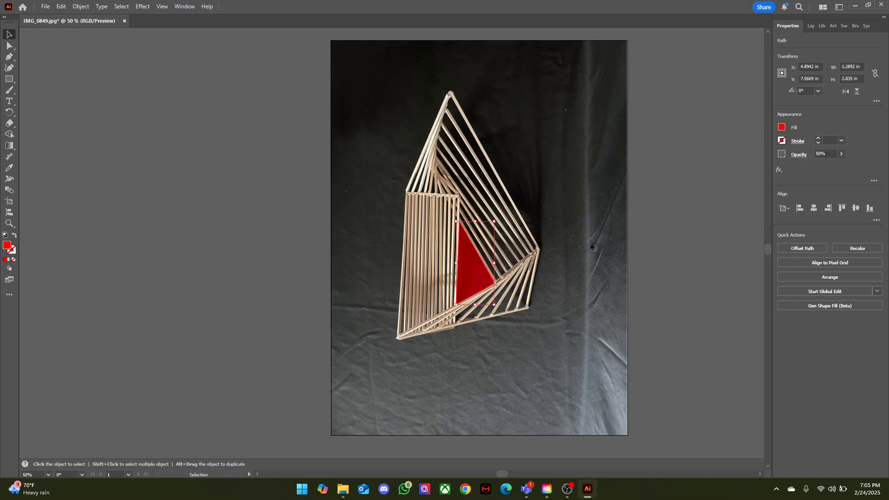
{"action": "left_click", "coordinate": [683, 124]}
{"action": "scroll", "coordinate": [551, 206], "scroll_direction": "down", "scroll_amount": 2}
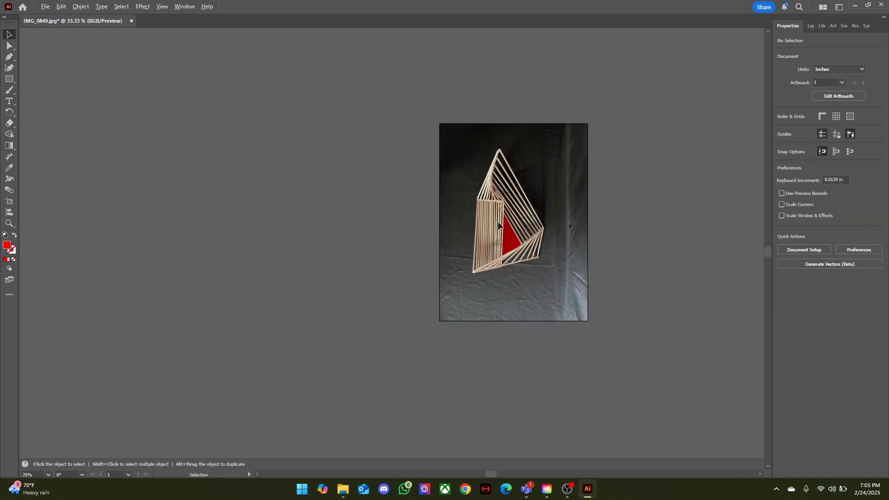
{"action": "scroll", "coordinate": [513, 231], "scroll_direction": "up", "scroll_amount": 3}
{"action": "scroll", "coordinate": [521, 234], "scroll_direction": "down", "scroll_amount": 2}
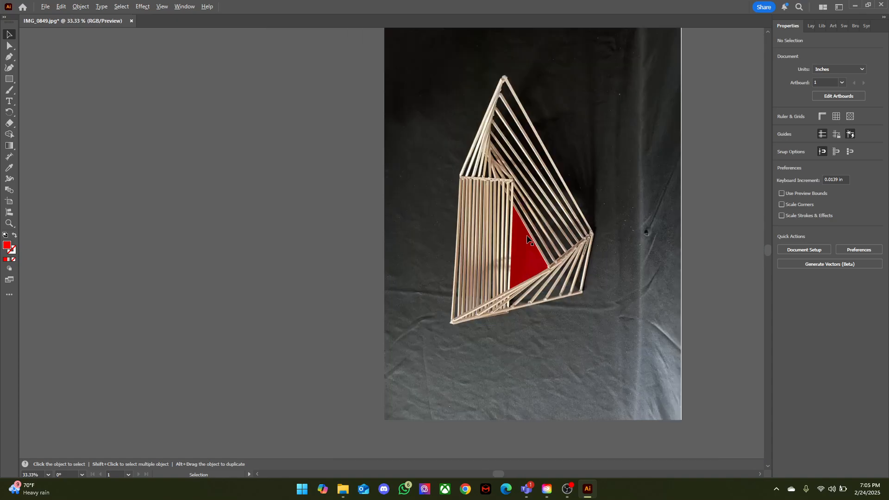
{"action": "scroll", "coordinate": [528, 238], "scroll_direction": "up", "scroll_amount": 2}
{"action": "scroll", "coordinate": [532, 237], "scroll_direction": "down", "scroll_amount": 4}
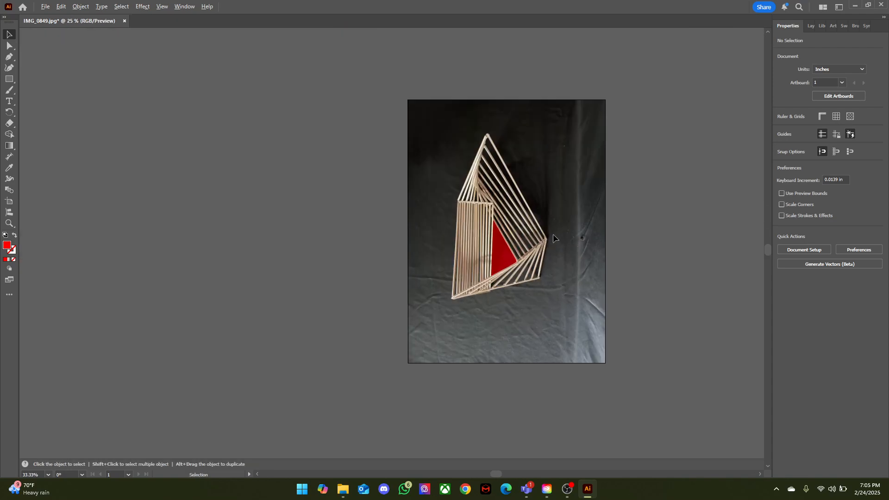
{"action": "scroll", "coordinate": [529, 228], "scroll_direction": "up", "scroll_amount": 2}
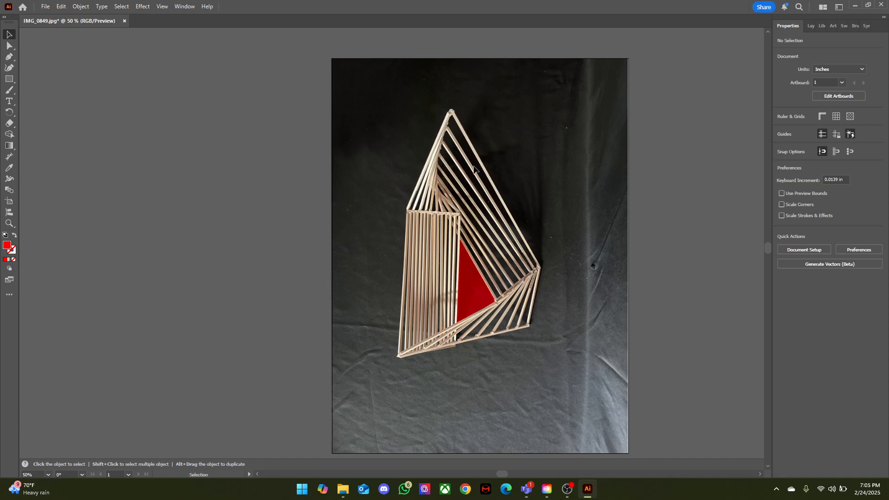
{"action": "left_click_drag", "start_coordinate": [474, 169], "coordinate": [515, 130]}
- Undo the last two changes to the red shape, redo them and clear the selection
{"action": "key", "text": "ctrl+z"}
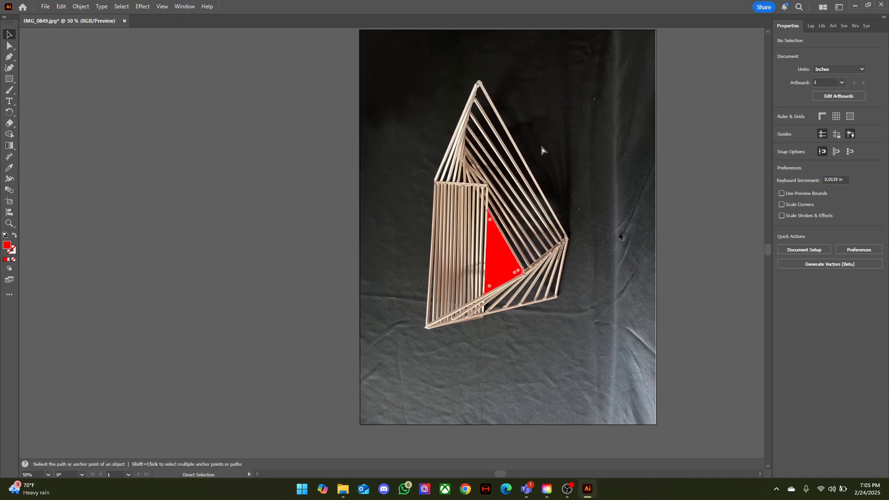
{"action": "key", "text": "ctrl+z"}
{"action": "key", "text": "ctrl+shift+z"}
{"action": "key", "text": "ctrl+shift+z"}
{"action": "left_click", "coordinate": [563, 128]}
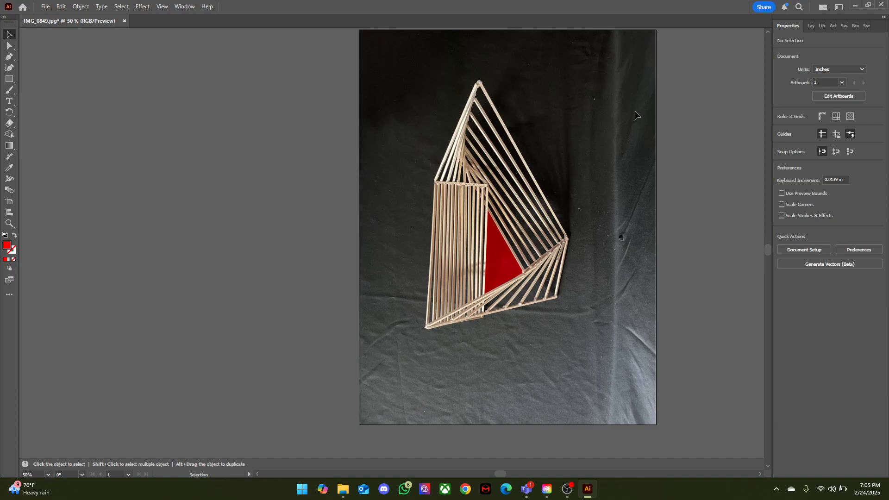
- Lock Layer 2 and make Layer 3 the active layer
{"action": "left_click", "coordinate": [810, 26]}
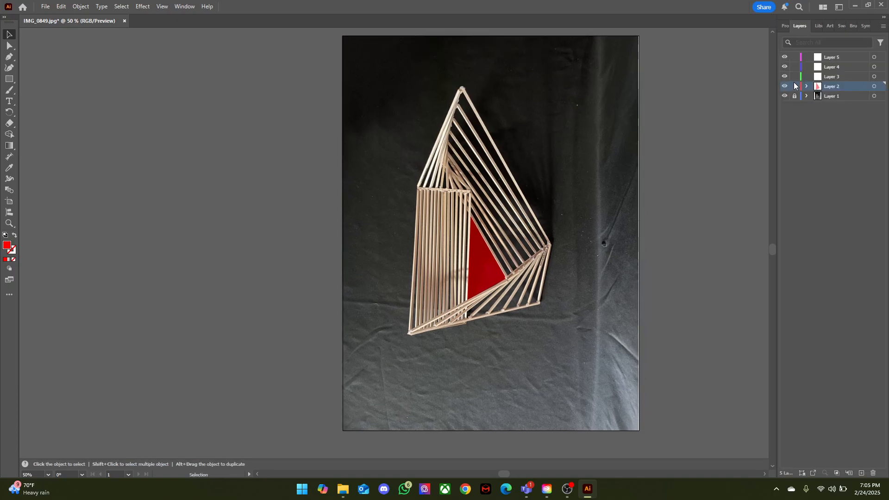
{"action": "left_click", "coordinate": [839, 77]}
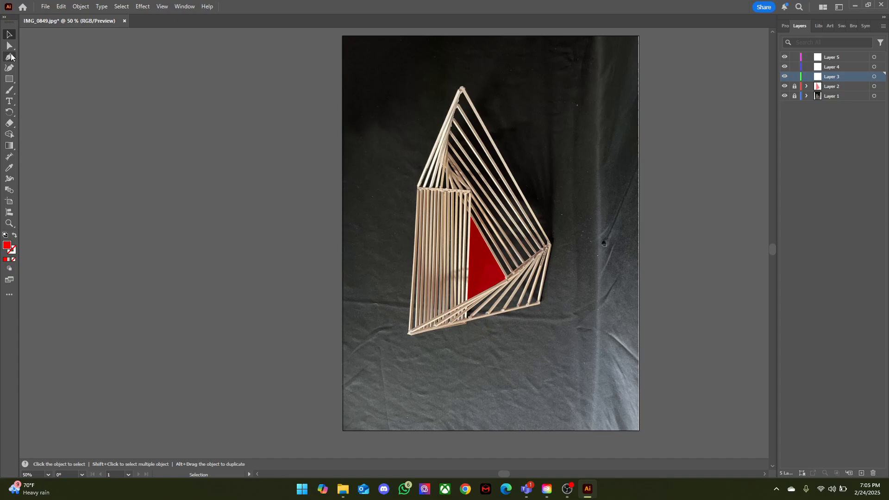
- Draw a straight Pen line about 9.5 in long from the model's apex along its outer right stick and past the corner, then deselect it
{"action": "left_click", "coordinate": [9, 57]}
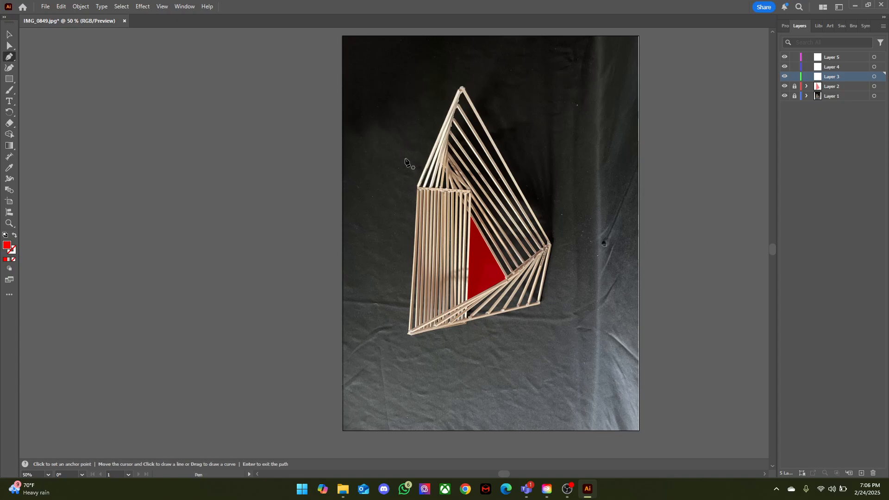
{"action": "left_click", "coordinate": [462, 86]}
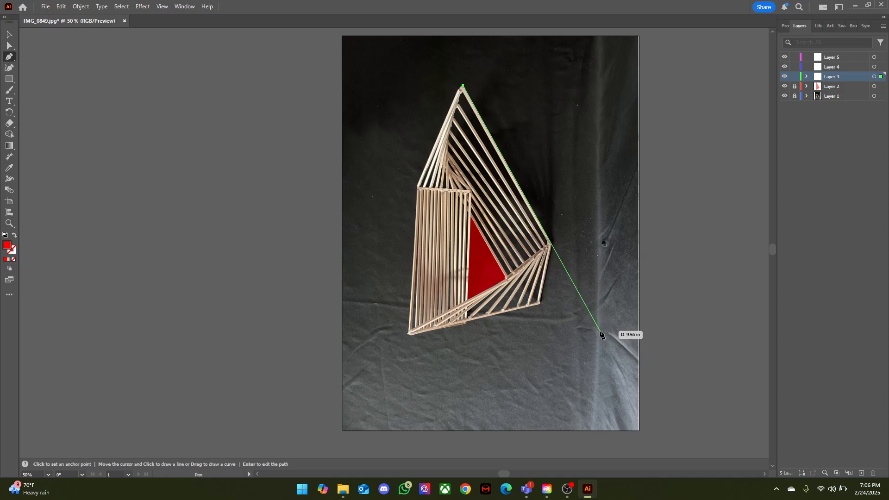
{"action": "left_click", "coordinate": [600, 331]}
{"action": "left_click", "coordinate": [9, 35]}
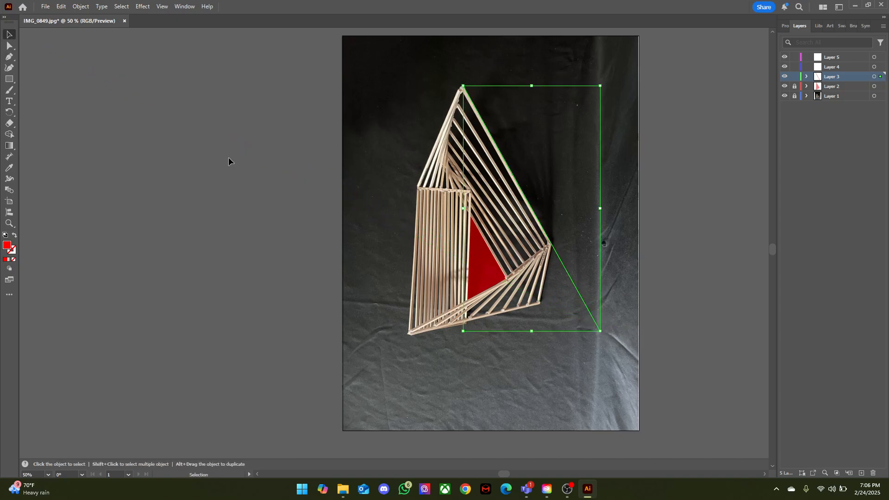
{"action": "left_click", "coordinate": [230, 160]}
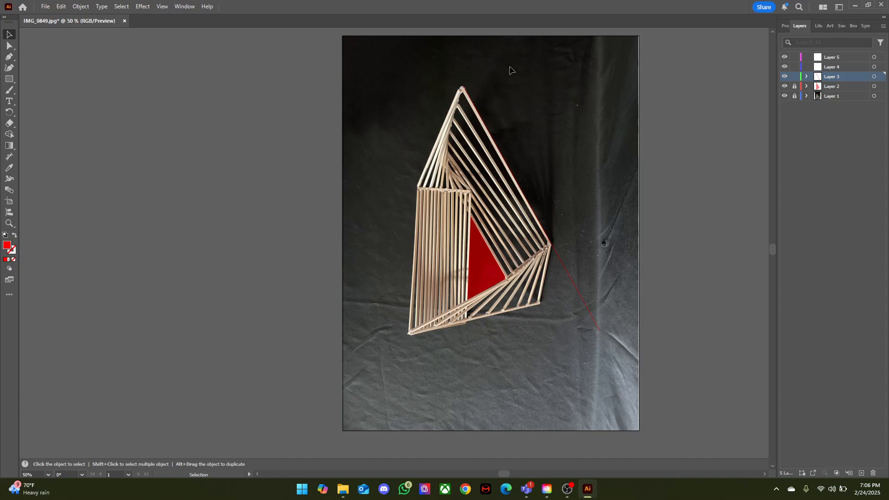
- Select the diagonal guide line along the model's outer right stick and show its properties
{"action": "key", "text": "space"}
{"action": "left_click_drag", "start_coordinate": [472, 120], "coordinate": [477, 152]}
{"action": "key", "text": "space"}
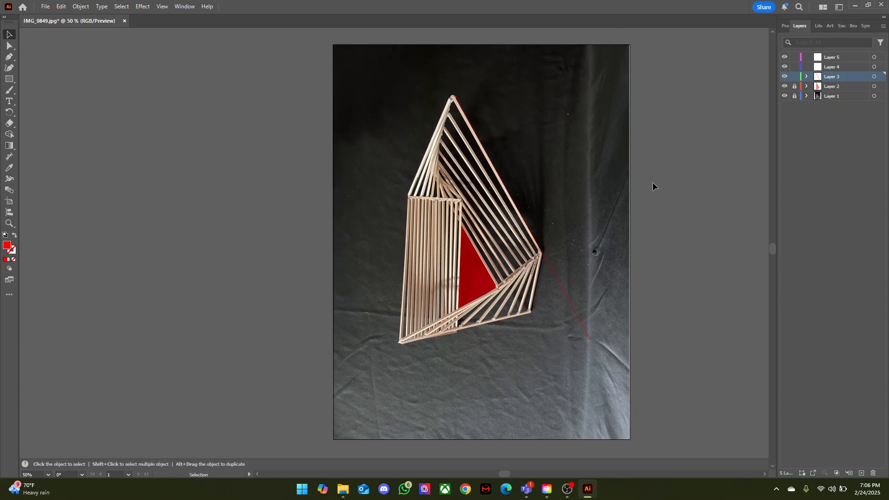
{"action": "left_click", "coordinate": [9, 56]}
{"action": "key", "text": "v"}
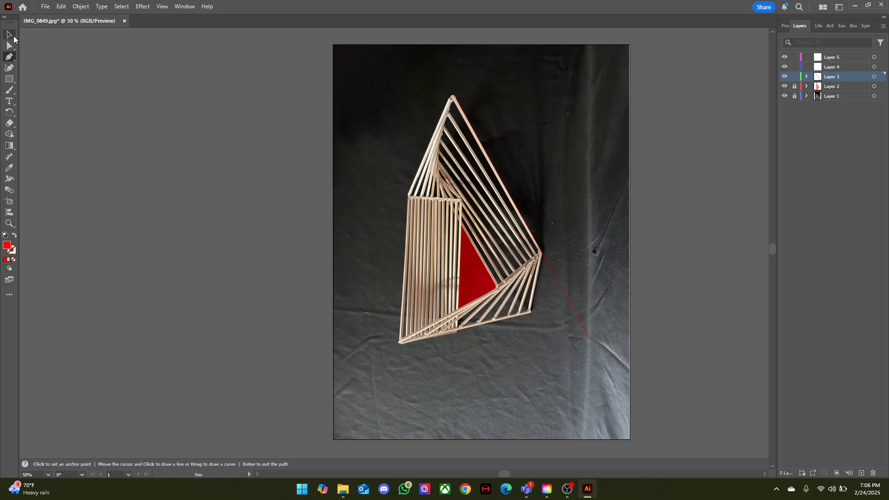
{"action": "left_click", "coordinate": [513, 206]}
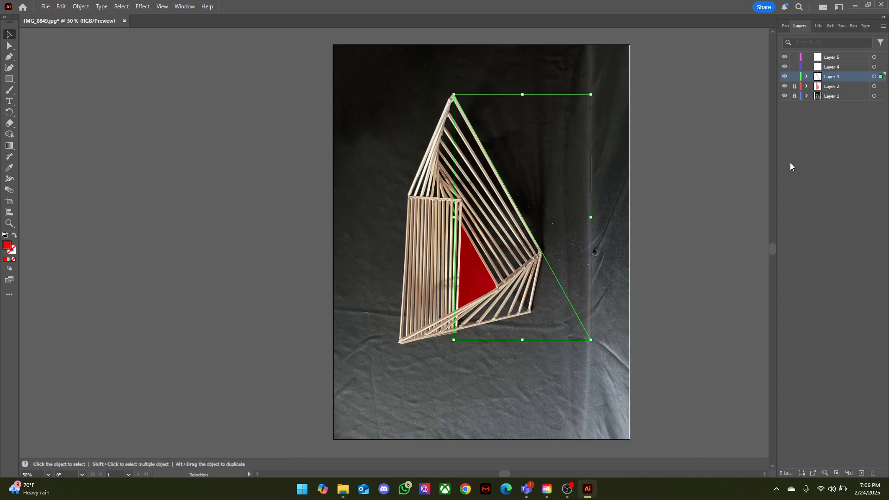
{"action": "left_click", "coordinate": [782, 26]}
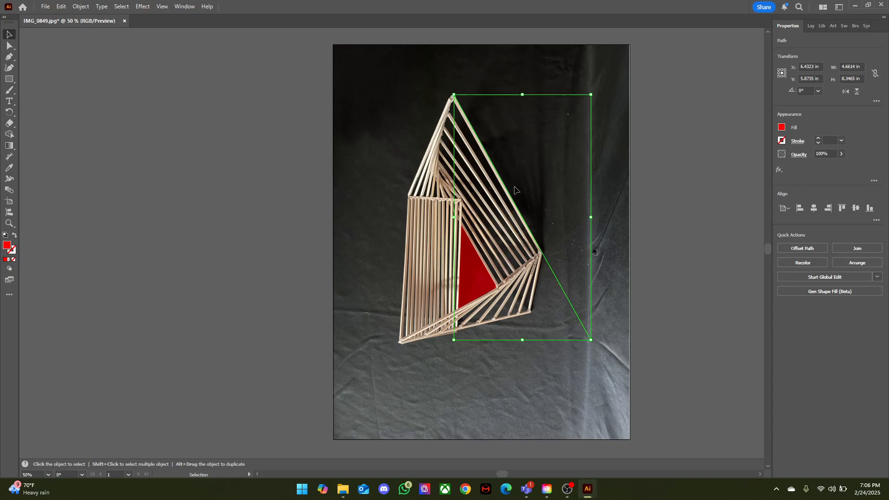
- Reselect the diagonal guide line beyond the model's right corner and return to the layer list
{"action": "left_click", "coordinate": [637, 143]}
{"action": "scroll", "coordinate": [560, 288], "scroll_direction": "up", "scroll_amount": 3}
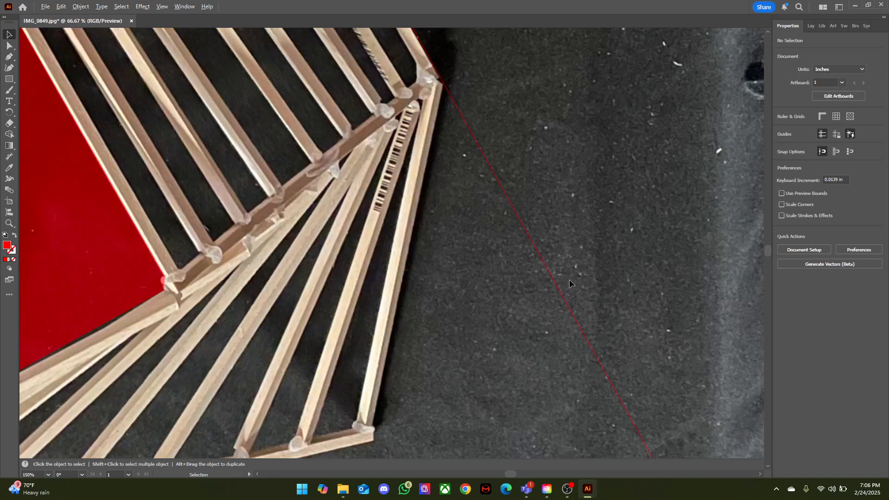
{"action": "left_click", "coordinate": [562, 281]}
{"action": "scroll", "coordinate": [547, 296], "scroll_direction": "down", "scroll_amount": 2}
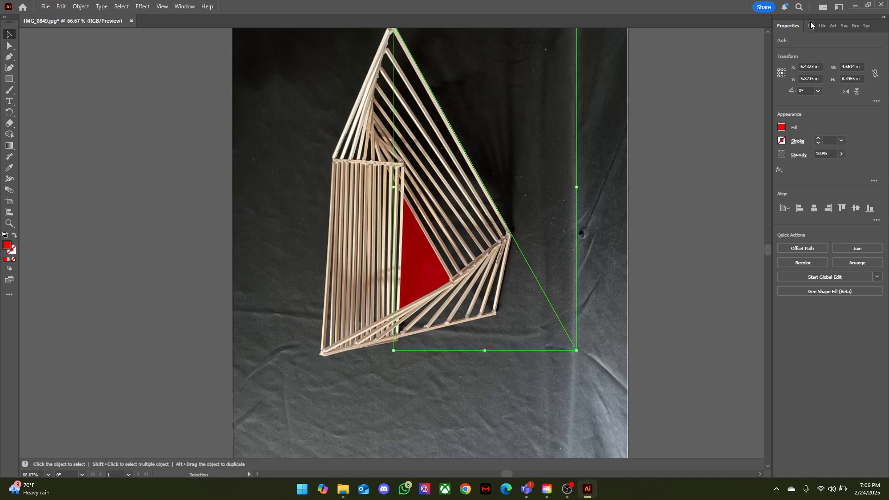
{"action": "left_click", "coordinate": [811, 25]}
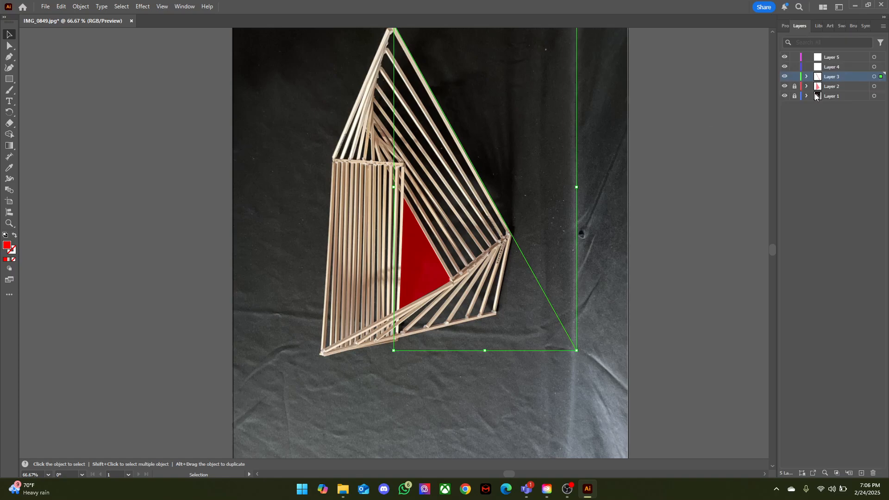
- Make Layer 4 active and draw a closed red-filled shape with curved edges beside the model using the Pen tool
{"action": "left_click", "coordinate": [881, 75]}
{"action": "left_click", "coordinate": [861, 70]}
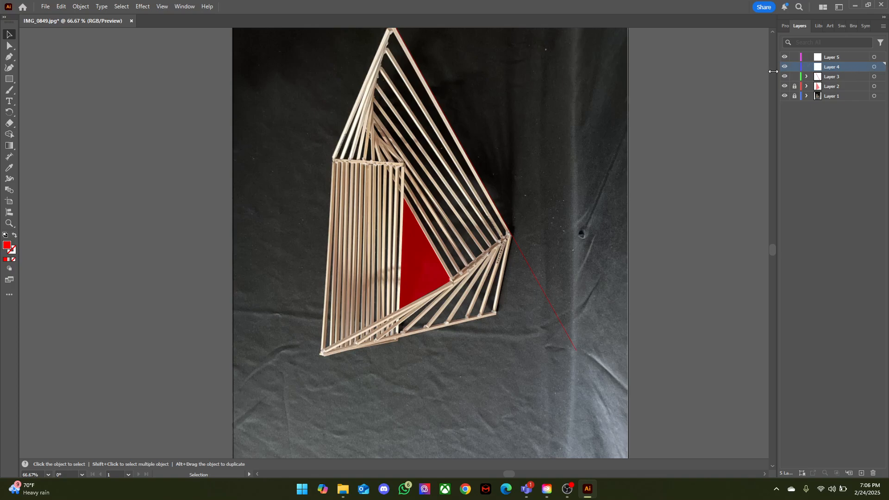
{"action": "left_click", "coordinate": [9, 59]}
{"action": "left_click", "coordinate": [581, 91]}
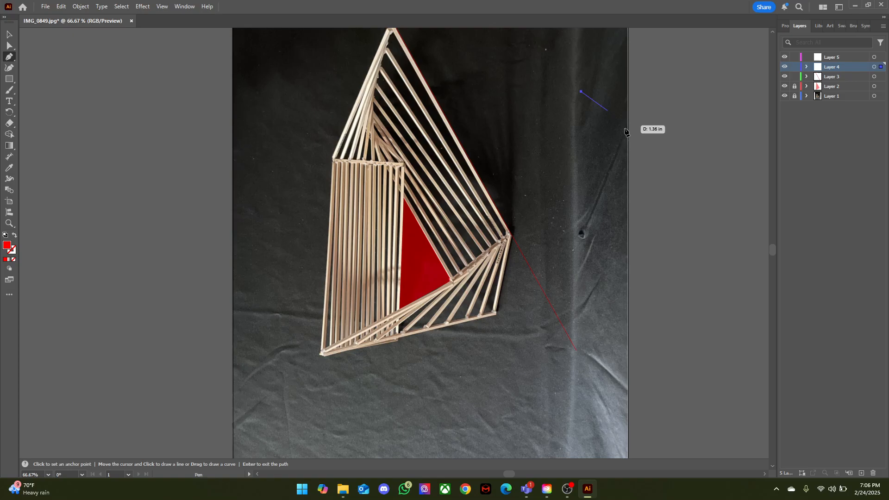
{"action": "left_click", "coordinate": [627, 140]}
{"action": "left_click_drag", "start_coordinate": [577, 179], "coordinate": [562, 180]}
{"action": "left_click_drag", "start_coordinate": [527, 162], "coordinate": [534, 112]}
{"action": "left_click", "coordinate": [582, 91]}
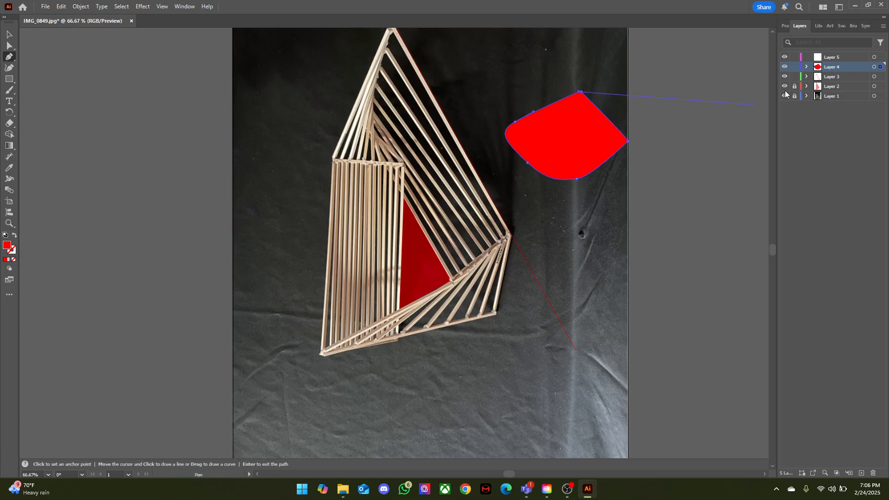
- Undo the last segments of the curved red shape and delete the rest of it
{"action": "left_click", "coordinate": [9, 34]}
{"action": "key", "text": "ctrl+z"}
{"action": "key", "text": "ctrl+z"}
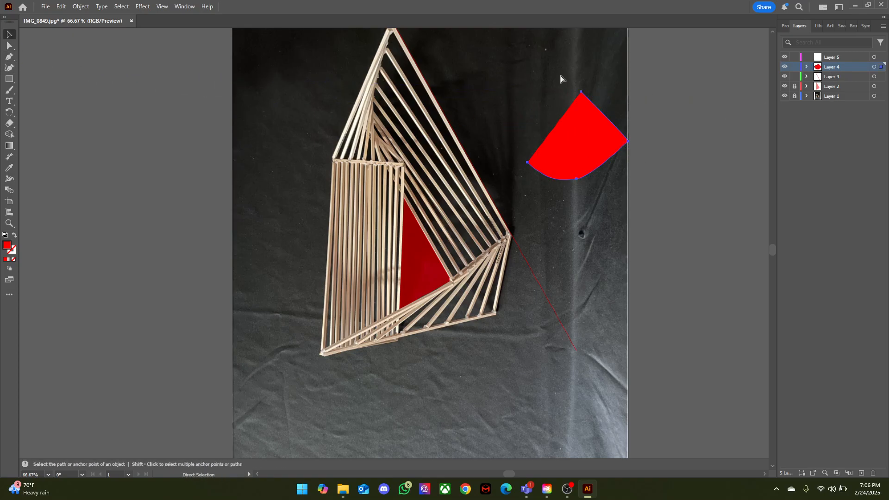
{"action": "key", "text": "Delete"}
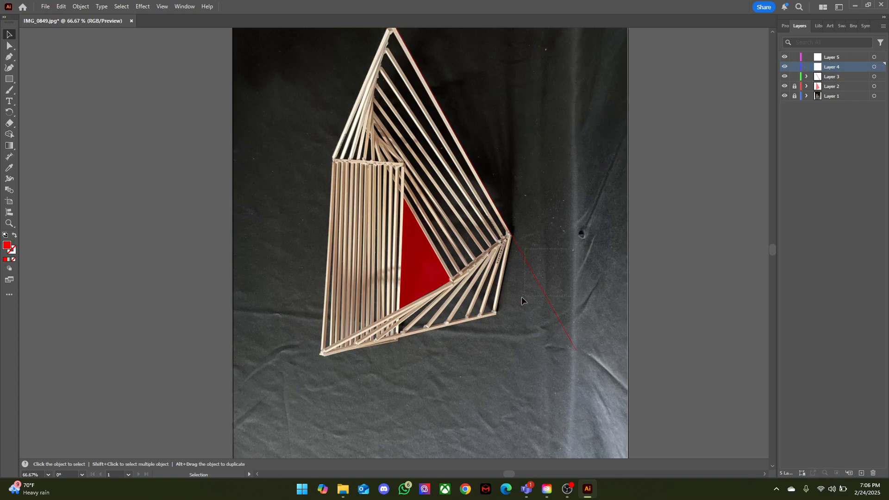
- Select the guide line on Layer 3 and examine it against the model's outer stick and the red shape
{"action": "left_click_drag", "start_coordinate": [522, 297], "coordinate": [523, 296]}
{"action": "scroll", "coordinate": [502, 222], "scroll_direction": "up", "scroll_amount": 1}
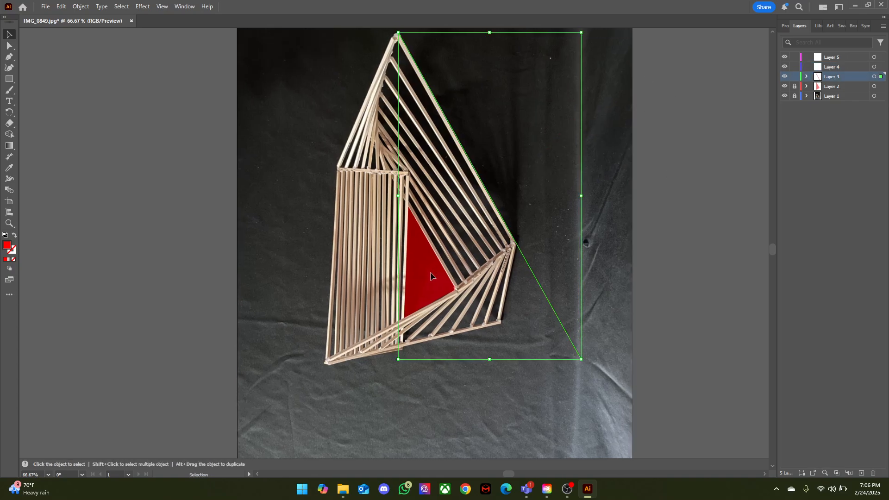
{"action": "left_click", "coordinate": [431, 277]}
{"action": "scroll", "coordinate": [507, 202], "scroll_direction": "left", "scroll_amount": 1}
{"action": "left_click_drag", "start_coordinate": [598, 256], "coordinate": [534, 298]}
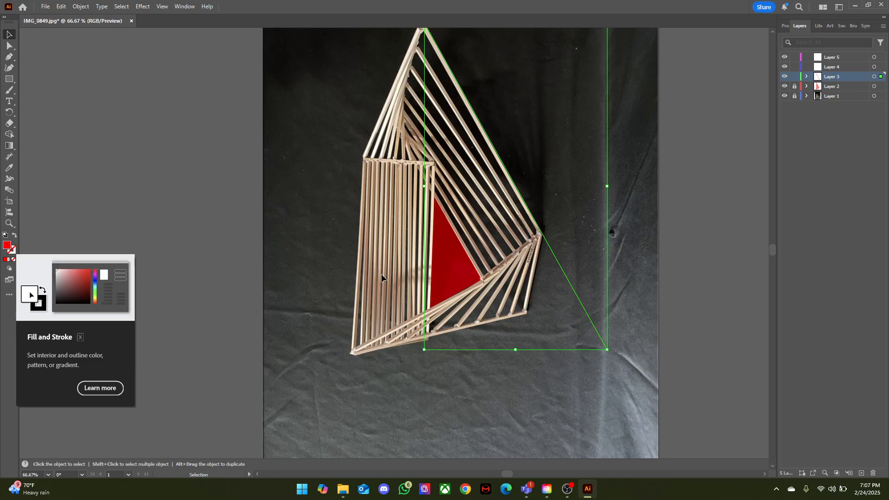
{"action": "scroll", "coordinate": [436, 256], "scroll_direction": "up", "scroll_amount": 2}
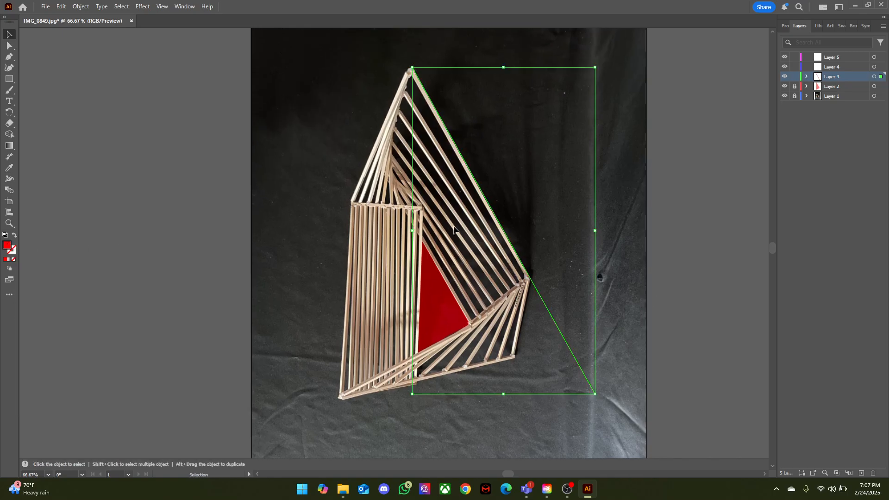
{"action": "scroll", "coordinate": [450, 209], "scroll_direction": "left", "scroll_amount": 1}
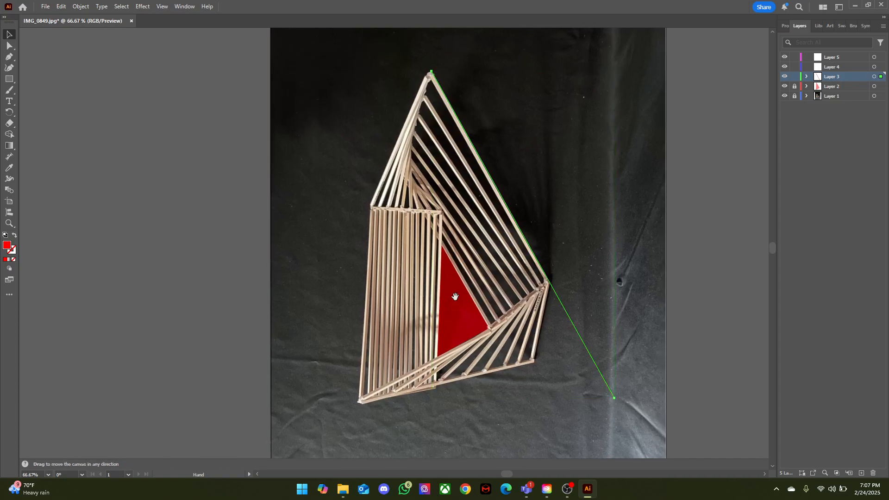
{"action": "scroll", "coordinate": [459, 292], "scroll_direction": "down", "scroll_amount": 1}
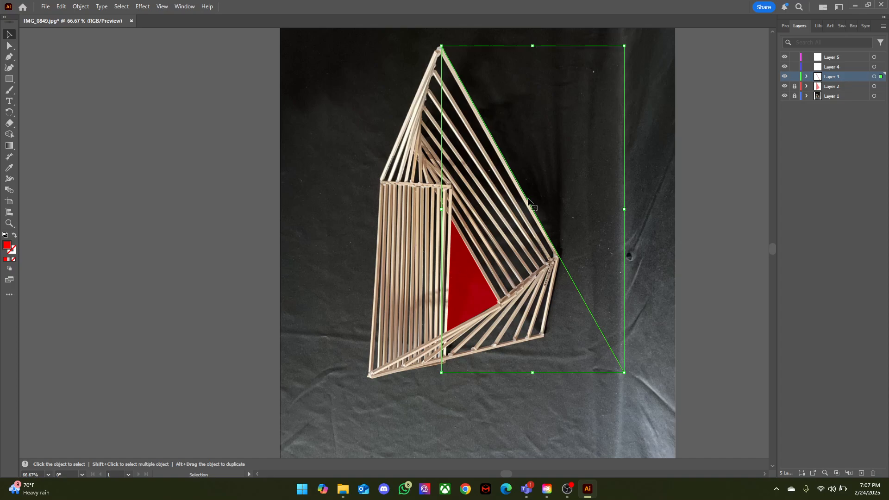
{"action": "scroll", "coordinate": [510, 180], "scroll_direction": "up", "scroll_amount": 1}
{"action": "scroll", "coordinate": [489, 280], "scroll_direction": "down", "scroll_amount": 1, "text": "alt"}
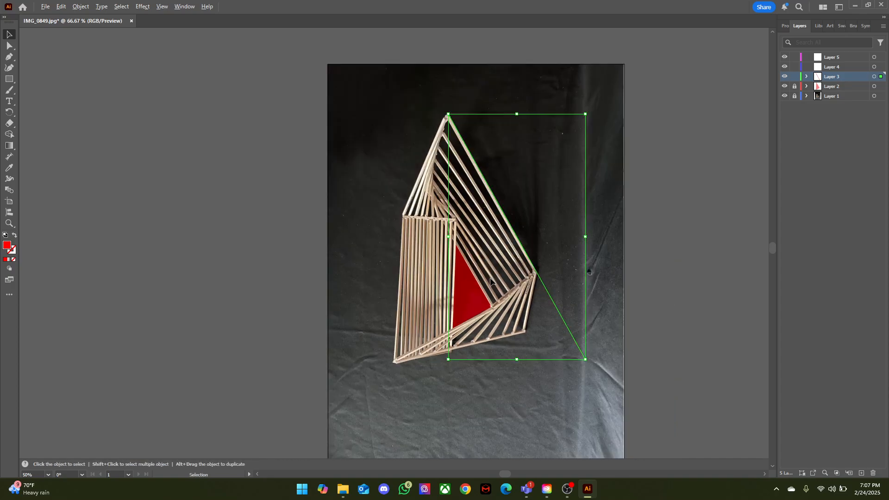
{"action": "scroll", "coordinate": [294, 195], "scroll_direction": "down", "scroll_amount": 1}
- Reselect the guide line near the model's right corner and examine its transform and appearance properties
{"action": "key", "text": "Delete"}
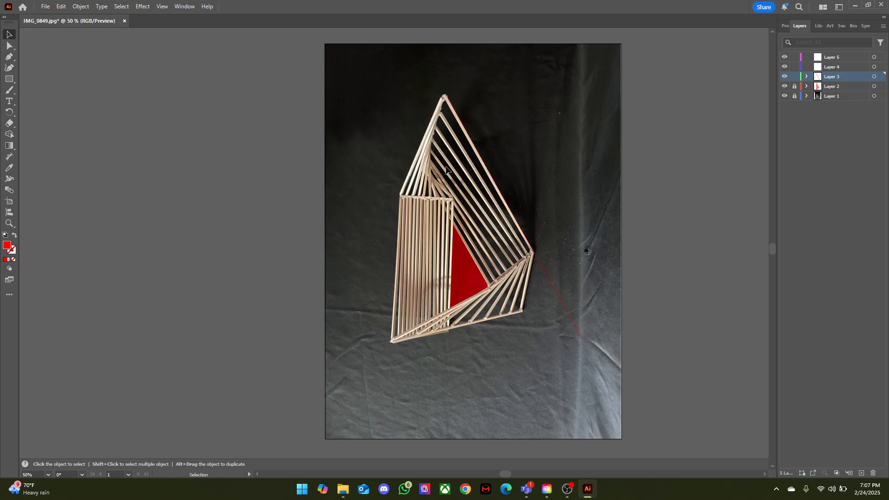
{"action": "key", "text": "ctrl+z"}
{"action": "scroll", "coordinate": [534, 202], "scroll_direction": "up", "scroll_amount": 4, "text": "alt"}
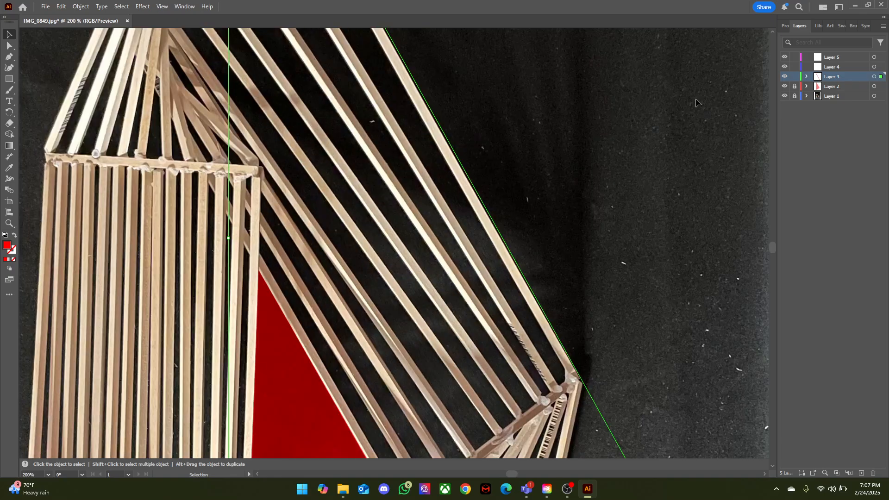
{"action": "left_click", "coordinate": [784, 26]}
{"action": "scroll", "coordinate": [572, 320], "scroll_direction": "down", "scroll_amount": 3}
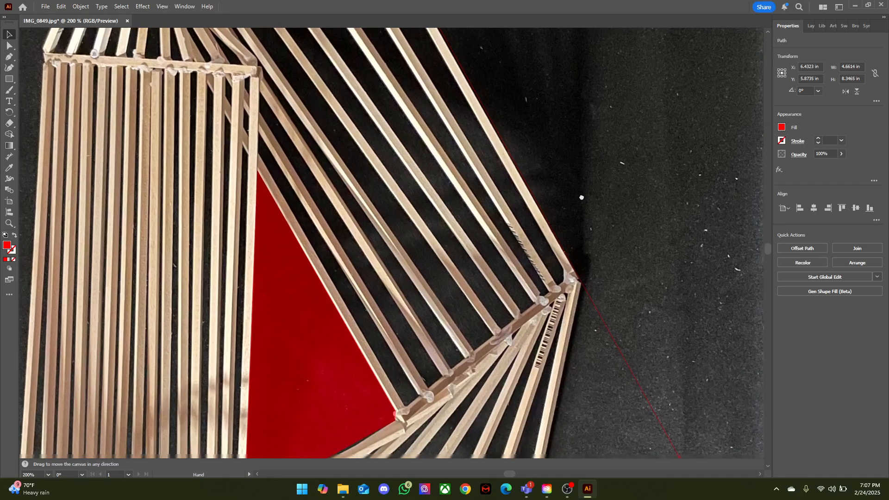
{"action": "left_click", "coordinate": [603, 272]}
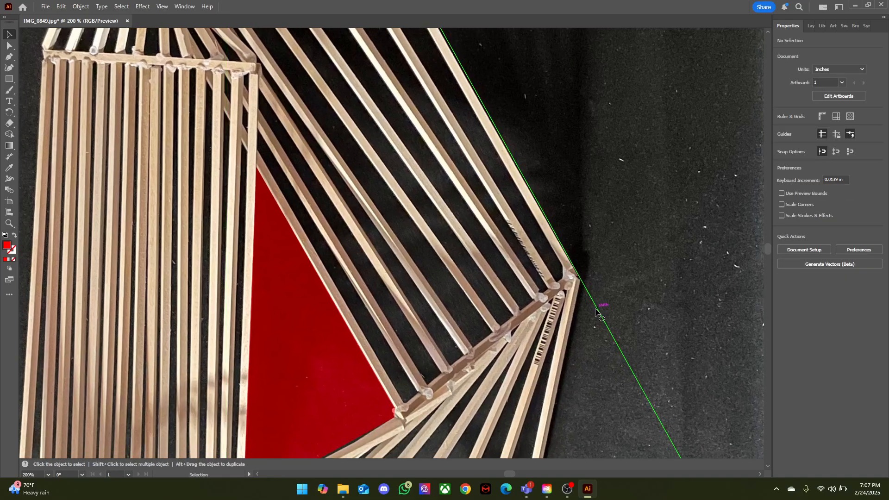
{"action": "left_click", "coordinate": [597, 313]}
{"action": "scroll", "coordinate": [536, 197], "scroll_direction": "down", "scroll_amount": 2}
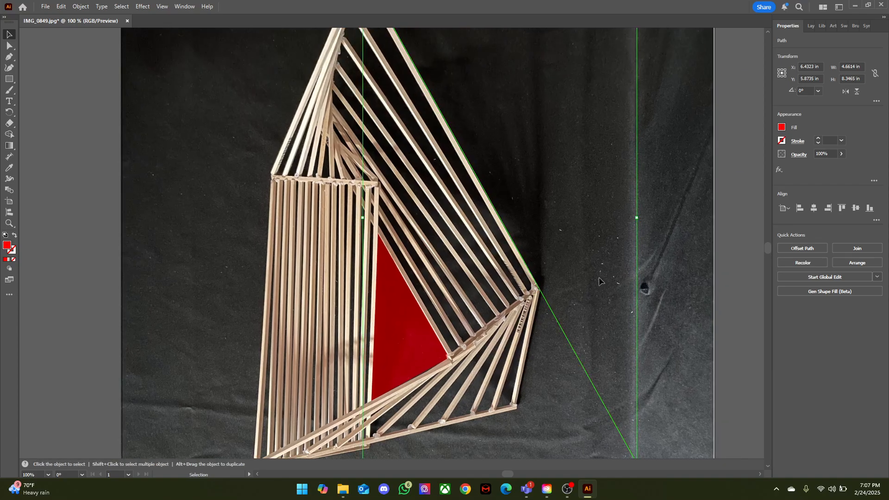
{"action": "scroll", "coordinate": [598, 277], "scroll_direction": "down", "scroll_amount": 1}
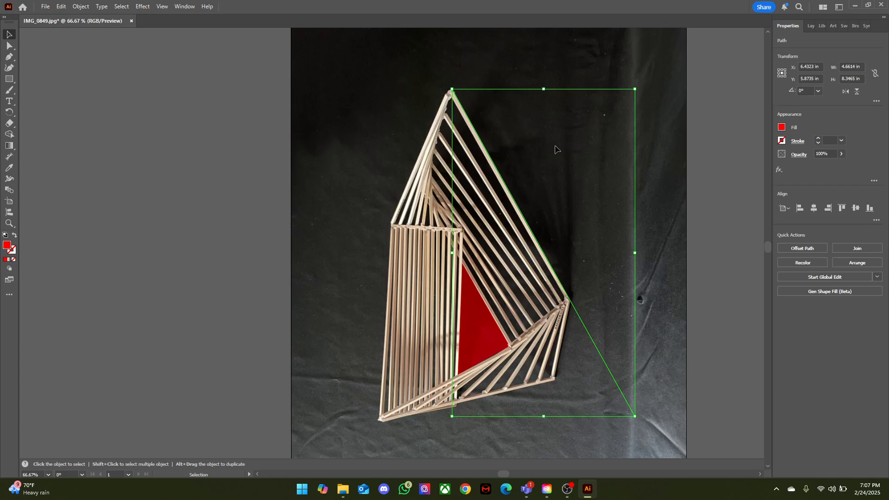
{"action": "scroll", "coordinate": [573, 280], "scroll_direction": "up", "scroll_amount": 3}
{"action": "scroll", "coordinate": [573, 278], "scroll_direction": "down", "scroll_amount": 5}
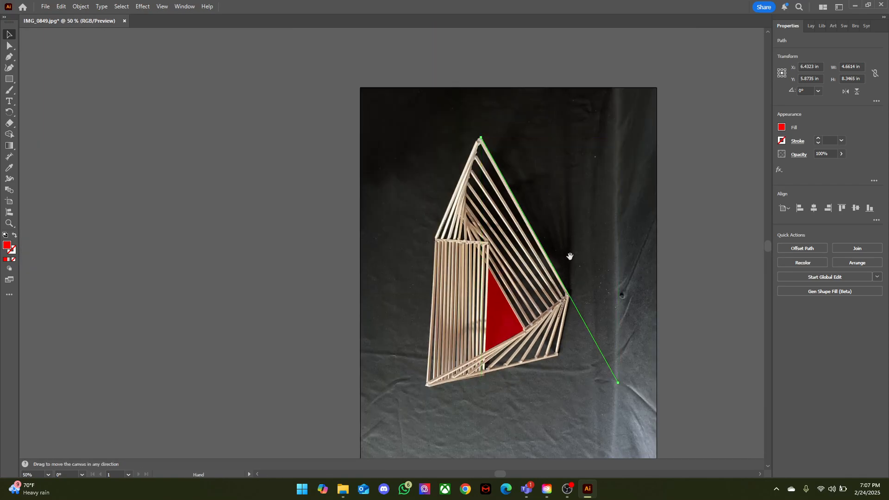
{"action": "scroll", "coordinate": [569, 254], "scroll_direction": "left", "scroll_amount": 1}
{"action": "scroll", "coordinate": [574, 248], "scroll_direction": "up", "scroll_amount": 2}
{"action": "scroll", "coordinate": [607, 182], "scroll_direction": "down", "scroll_amount": 1}
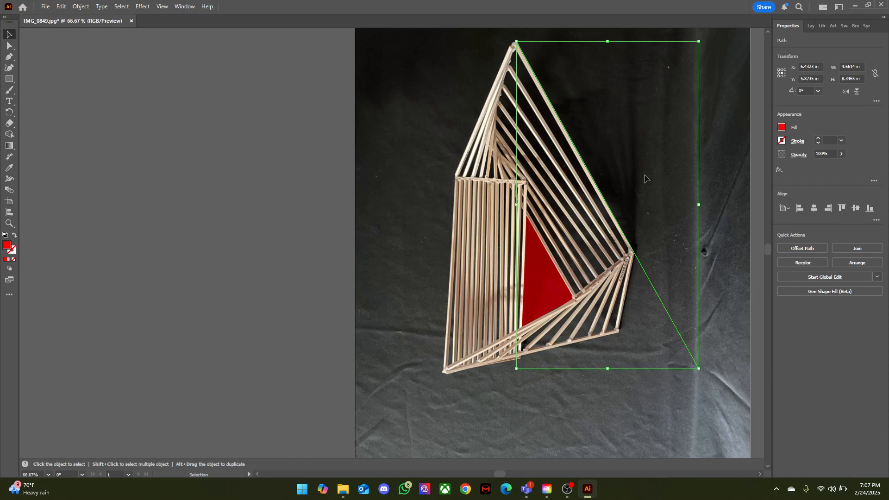
{"action": "scroll", "coordinate": [623, 147], "scroll_direction": "up", "scroll_amount": 1}
{"action": "scroll", "coordinate": [623, 147], "scroll_direction": "right", "scroll_amount": 1}
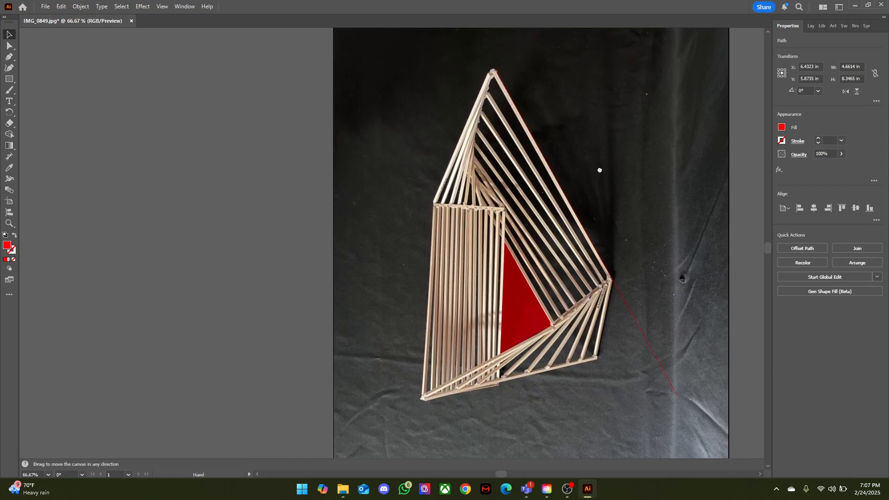
- Swap the guide line's fill and stroke so it has a red stroke and no fill, and deselect it
{"action": "left_click", "coordinate": [214, 84]}
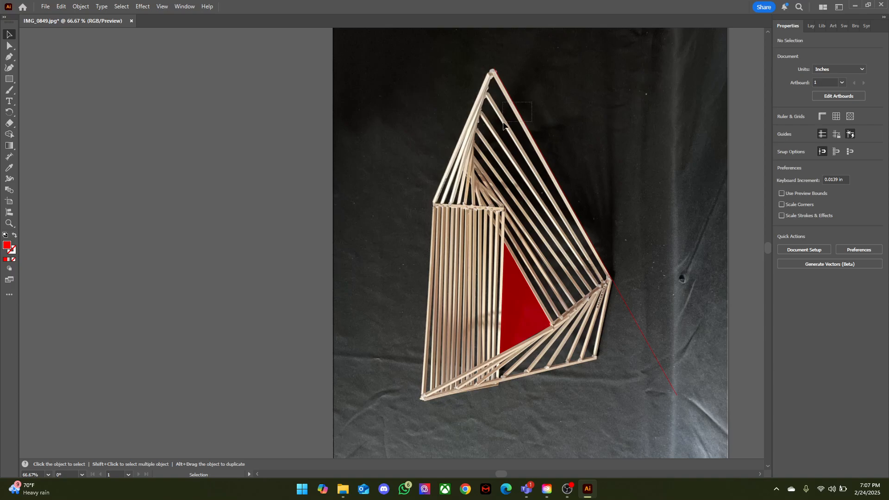
{"action": "left_click", "coordinate": [510, 95]}
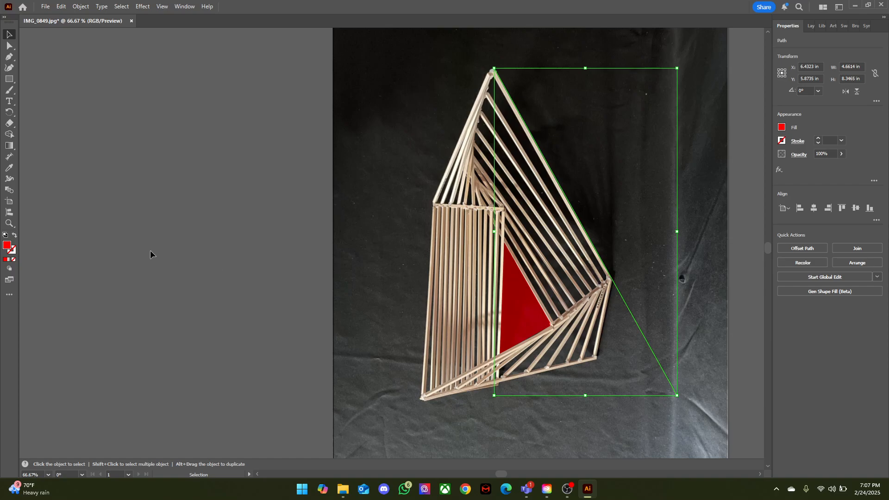
{"action": "left_click", "coordinate": [14, 237]}
{"action": "left_click", "coordinate": [630, 282]}
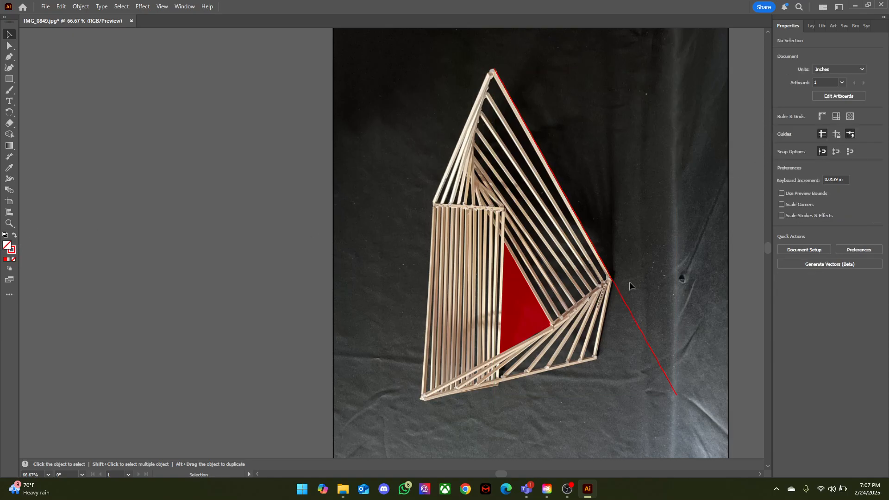
- Set the guide line's stroke weight to 5 pt and clear the selection
{"action": "scroll", "coordinate": [629, 281], "scroll_direction": "up", "scroll_amount": 9}
{"action": "scroll", "coordinate": [582, 236], "scroll_direction": "down", "scroll_amount": 10}
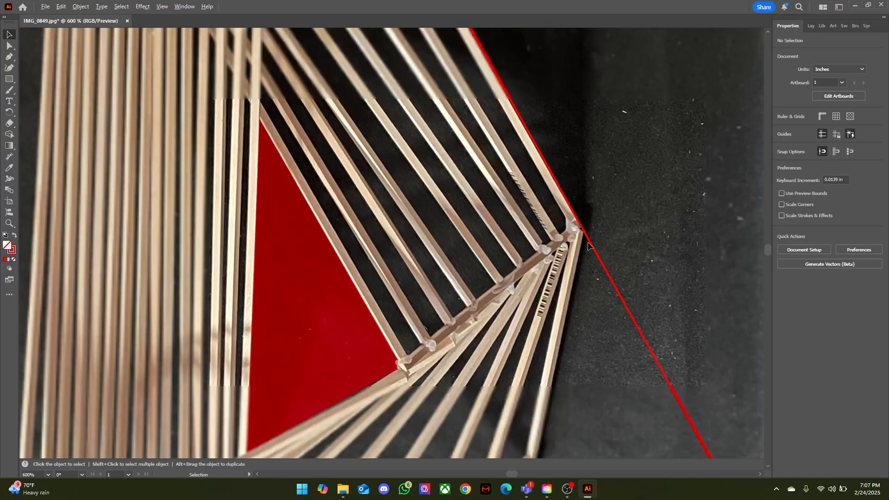
{"action": "left_click", "coordinate": [584, 277]}
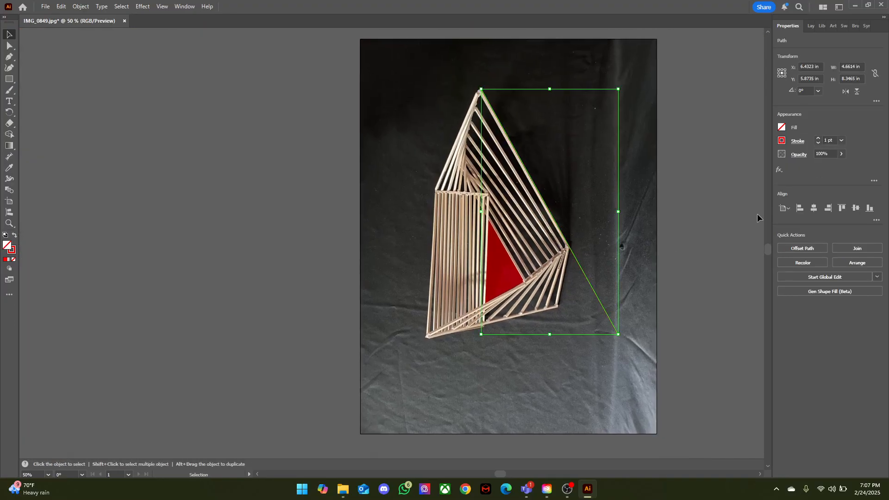
{"action": "left_click", "coordinate": [817, 138]}
{"action": "left_click", "coordinate": [817, 138]}
{"action": "left_click", "coordinate": [817, 138]}
{"action": "left_click", "coordinate": [817, 138]}
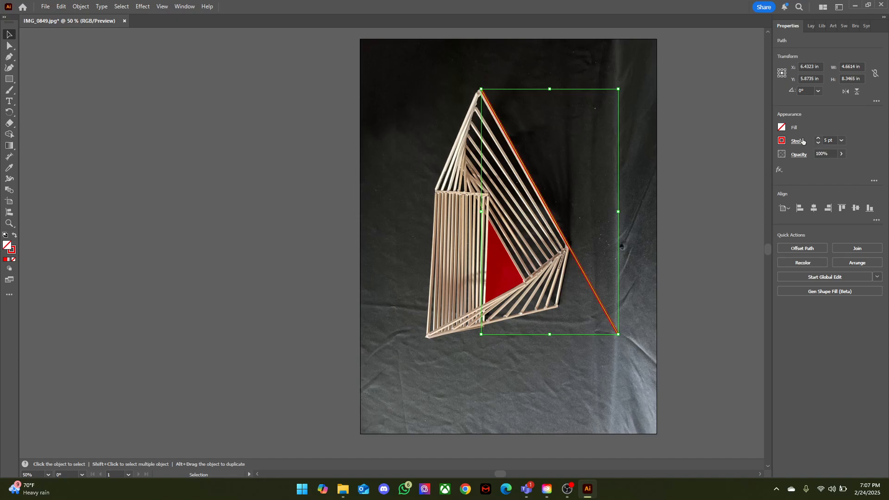
{"action": "left_click", "coordinate": [597, 246]}
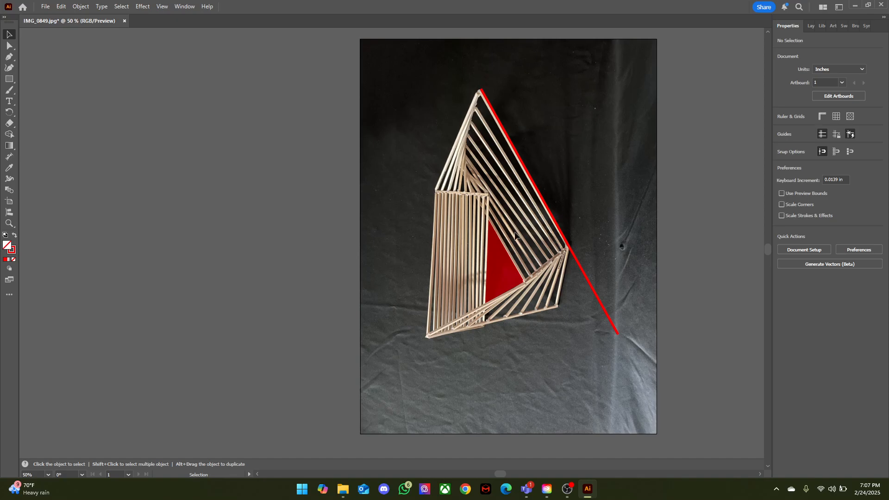
- Reduce the red guide line's stroke weight to 3 pt and deselect it
{"action": "left_click", "coordinate": [577, 257]}
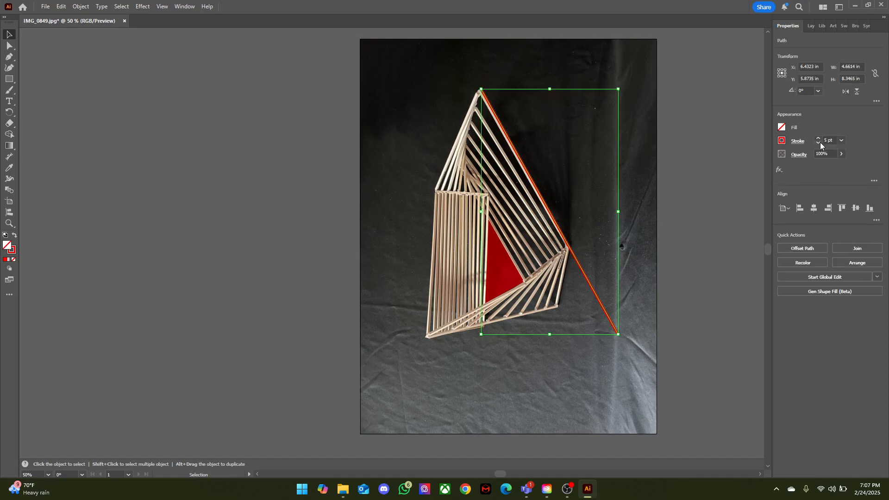
{"action": "left_click", "coordinate": [818, 143]}
{"action": "left_click", "coordinate": [819, 143]}
{"action": "left_click", "coordinate": [594, 246]}
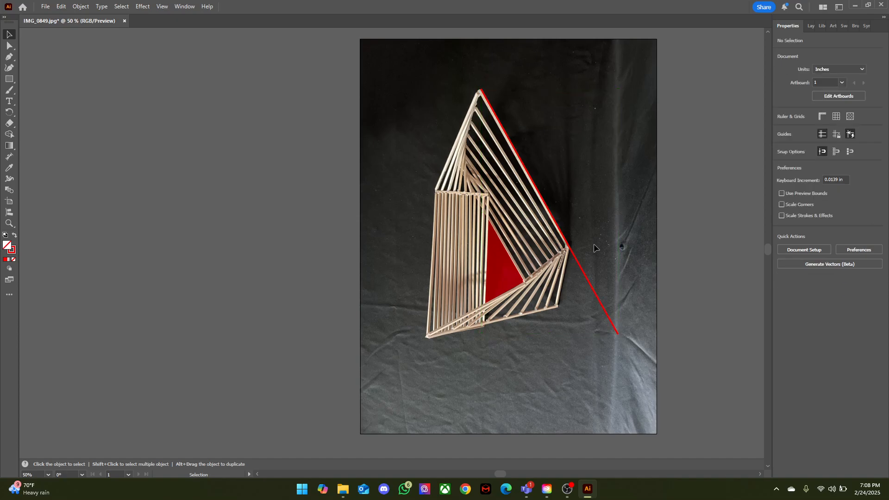
{"action": "scroll", "coordinate": [590, 224], "scroll_direction": "up", "scroll_amount": 1}
- Add an Arrow 5 arrowhead to the guide line's end at the model's apex and deselect the line
{"action": "left_click", "coordinate": [563, 262]}
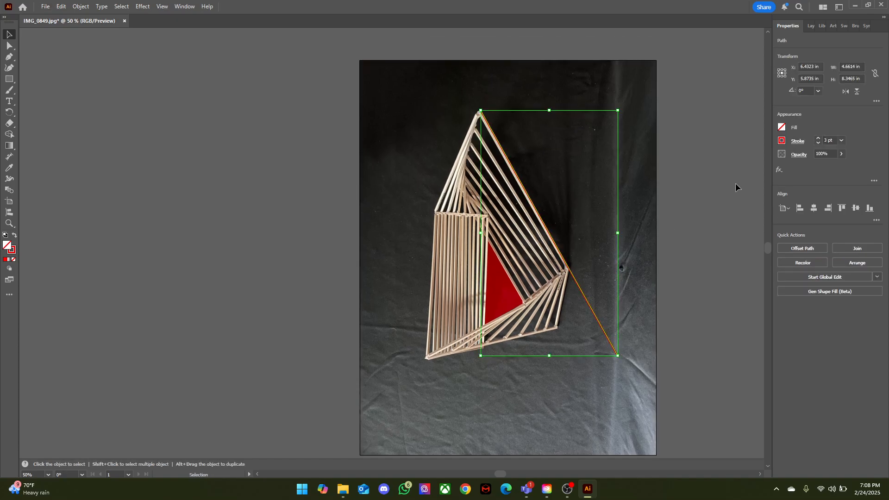
{"action": "left_click", "coordinate": [798, 142]}
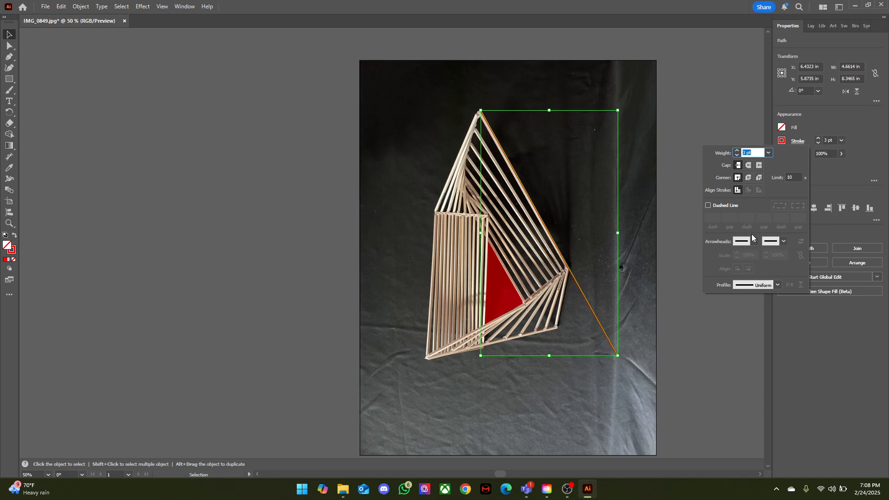
{"action": "left_click", "coordinate": [798, 142]}
{"action": "left_click", "coordinate": [799, 143]}
{"action": "left_click", "coordinate": [754, 242]}
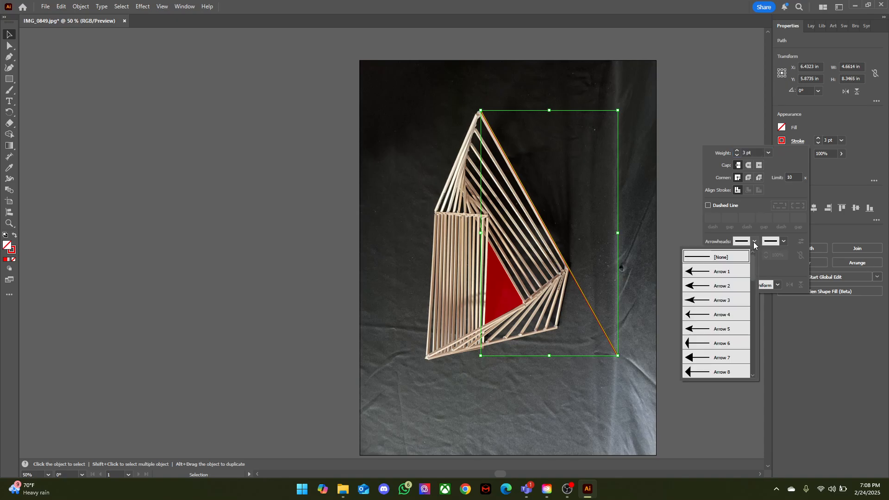
{"action": "left_click_drag", "start_coordinate": [752, 274], "coordinate": [744, 254]}
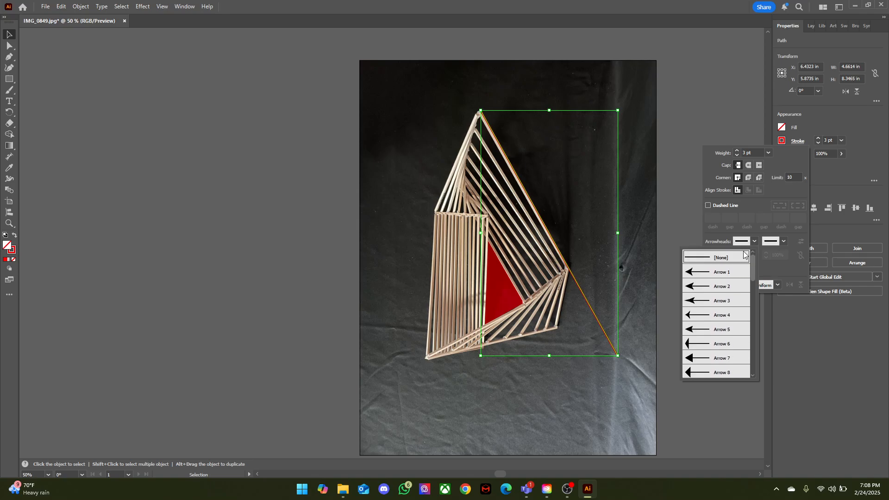
{"action": "left_click", "coordinate": [734, 330]}
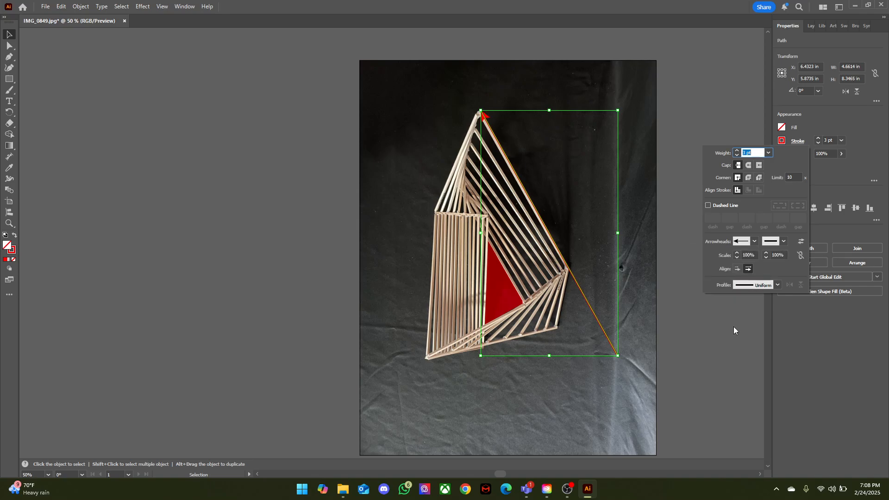
{"action": "left_click", "coordinate": [693, 310]}
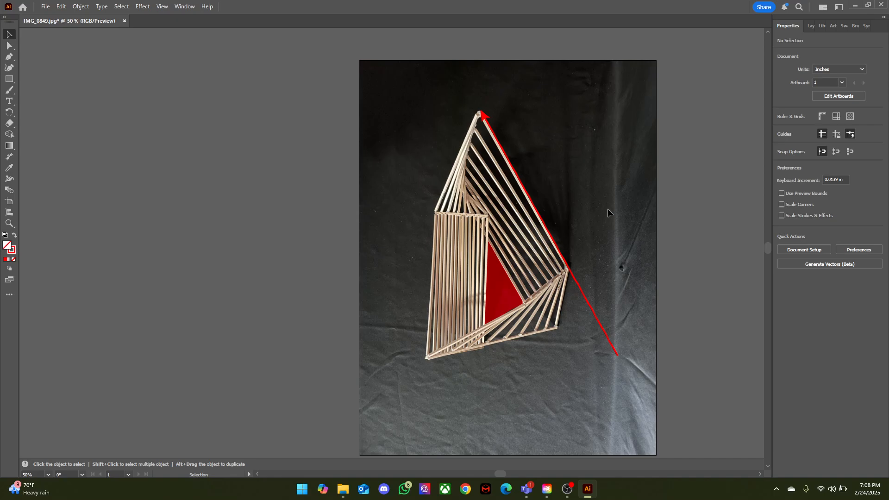
- Make the guide line's stroke dashed and deselect it to check the dashes against the model
{"action": "scroll", "coordinate": [494, 121], "scroll_direction": "up", "scroll_amount": 8}
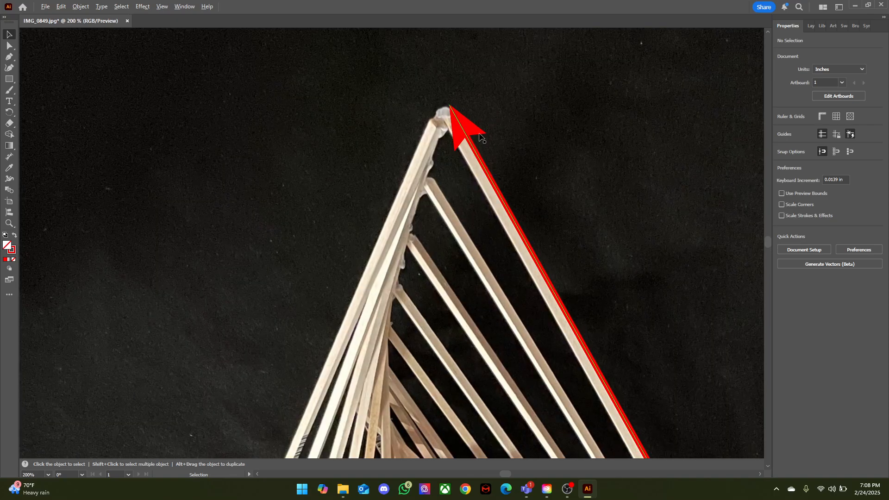
{"action": "scroll", "coordinate": [467, 148], "scroll_direction": "down", "scroll_amount": 7}
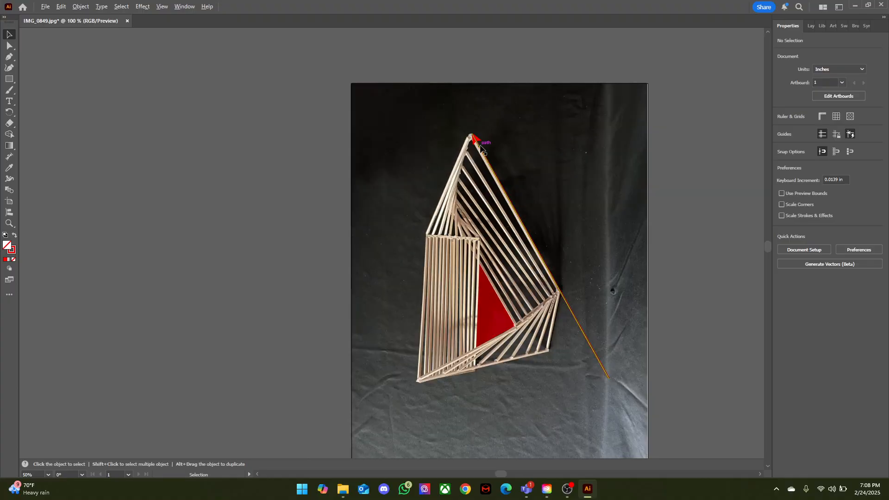
{"action": "scroll", "coordinate": [495, 162], "scroll_direction": "up", "scroll_amount": 3}
{"action": "scroll", "coordinate": [494, 163], "scroll_direction": "down", "scroll_amount": 3}
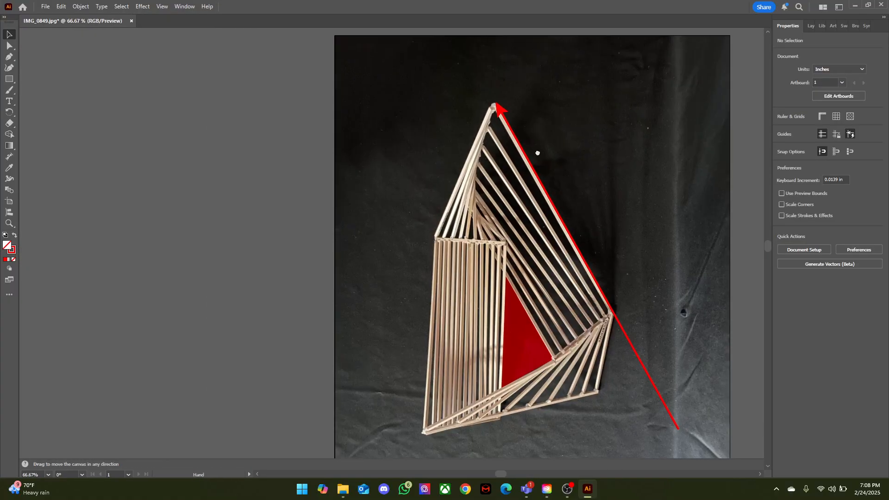
{"action": "left_click", "coordinate": [542, 184]}
{"action": "left_click_drag", "start_coordinate": [719, 181], "coordinate": [657, 187]}
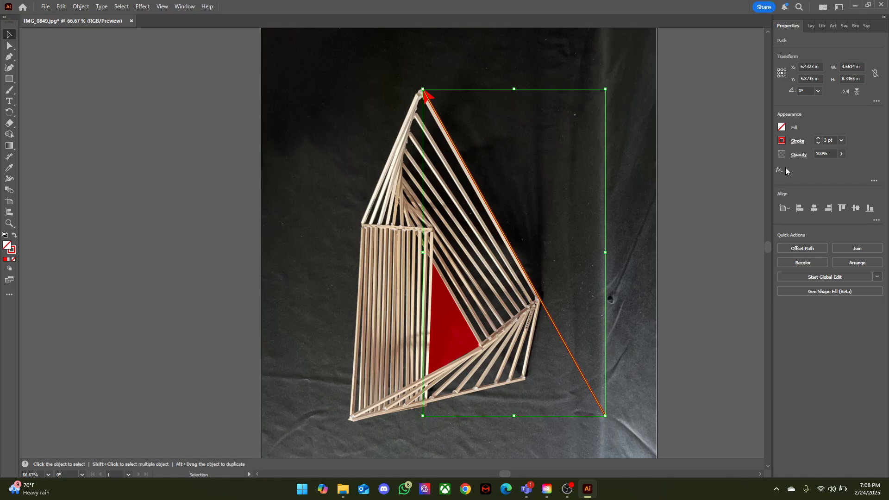
{"action": "left_click", "coordinate": [798, 142]}
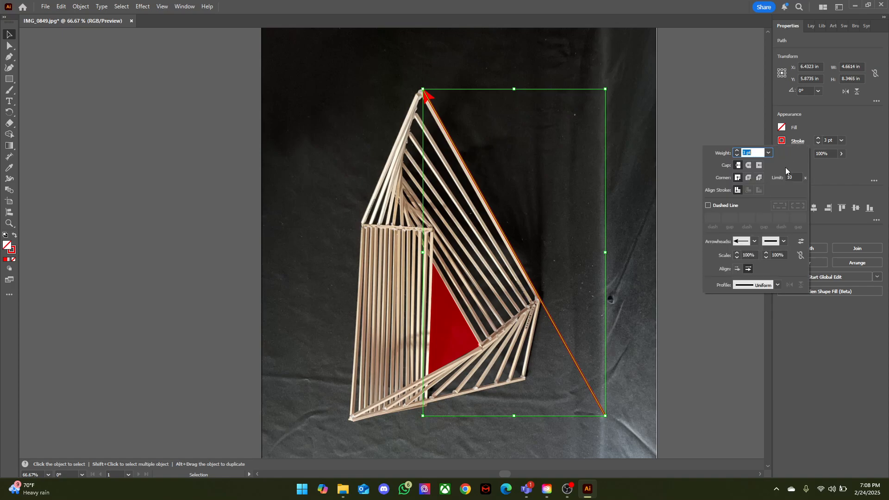
{"action": "left_click", "coordinate": [708, 206]}
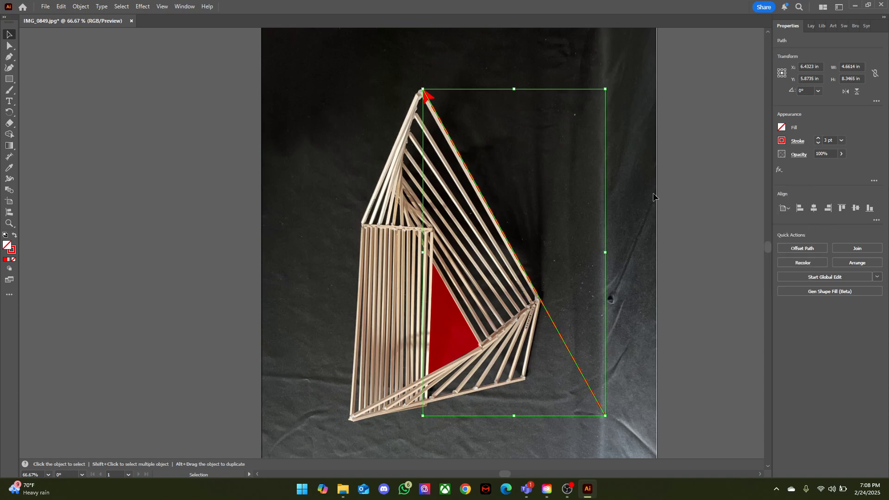
{"action": "left_click", "coordinate": [638, 200]}
{"action": "scroll", "coordinate": [609, 212], "scroll_direction": "down", "scroll_amount": 2}
{"action": "scroll", "coordinate": [564, 226], "scroll_direction": "up", "scroll_amount": 3}
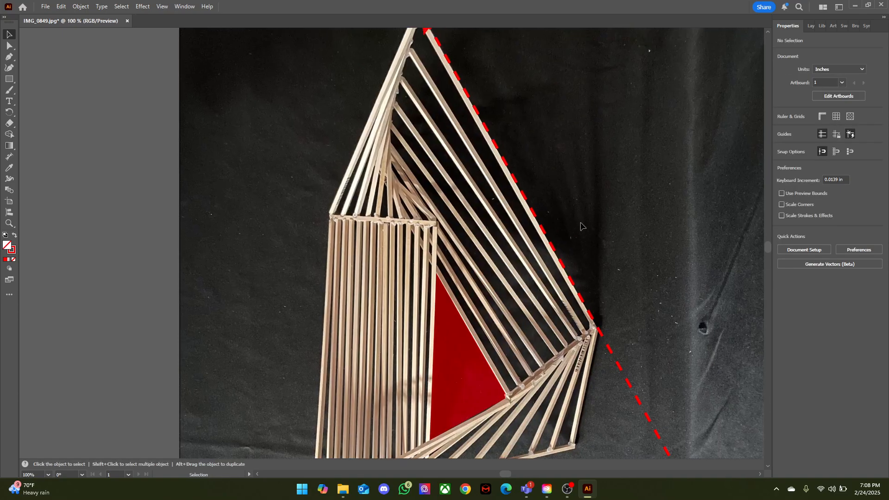
{"action": "scroll", "coordinate": [581, 223], "scroll_direction": "down", "scroll_amount": 2}
- Move the dashed guide line onto the model's outer right stick, with its arrowhead slightly past the apex
{"action": "left_click", "coordinate": [551, 227]}
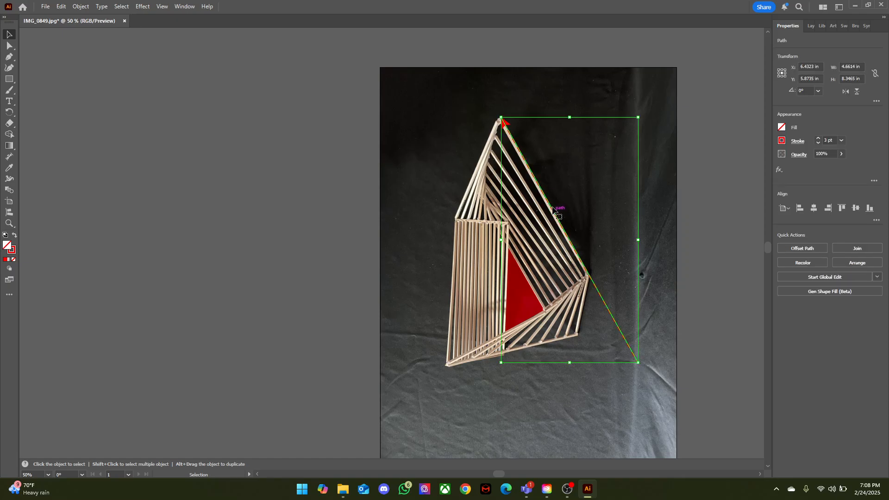
{"action": "scroll", "coordinate": [533, 157], "scroll_direction": "up", "scroll_amount": 2}
{"action": "scroll", "coordinate": [556, 168], "scroll_direction": "down", "scroll_amount": 2}
{"action": "left_click", "coordinate": [556, 168]}
{"action": "scroll", "coordinate": [581, 259], "scroll_direction": "up", "scroll_amount": 6}
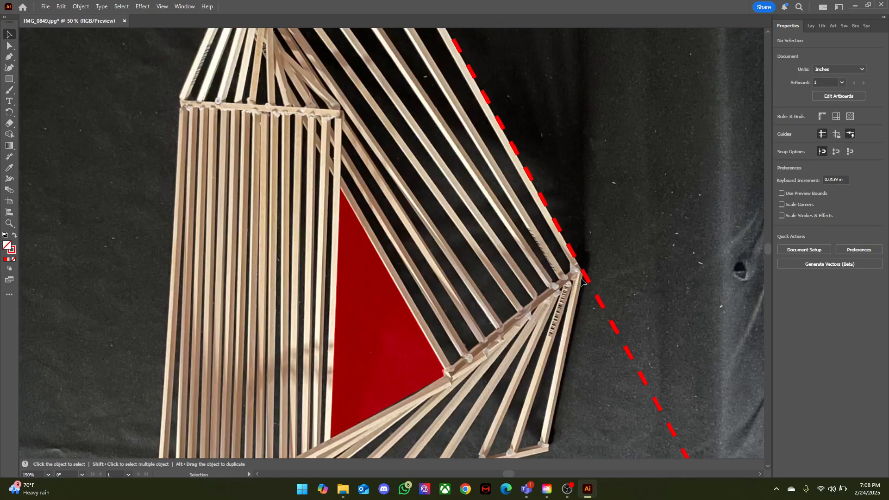
{"action": "scroll", "coordinate": [583, 255], "scroll_direction": "down", "scroll_amount": 5}
{"action": "scroll", "coordinate": [583, 254], "scroll_direction": "up", "scroll_amount": 5}
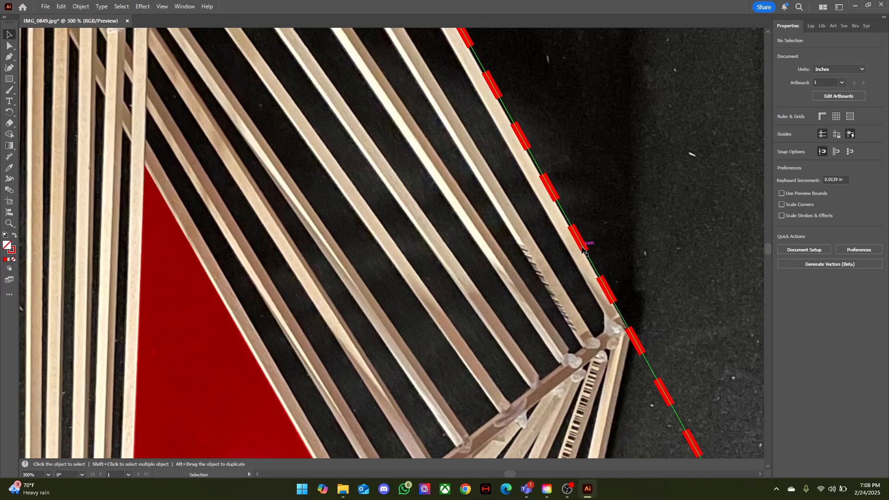
{"action": "left_click_drag", "start_coordinate": [560, 213], "coordinate": [528, 165]}
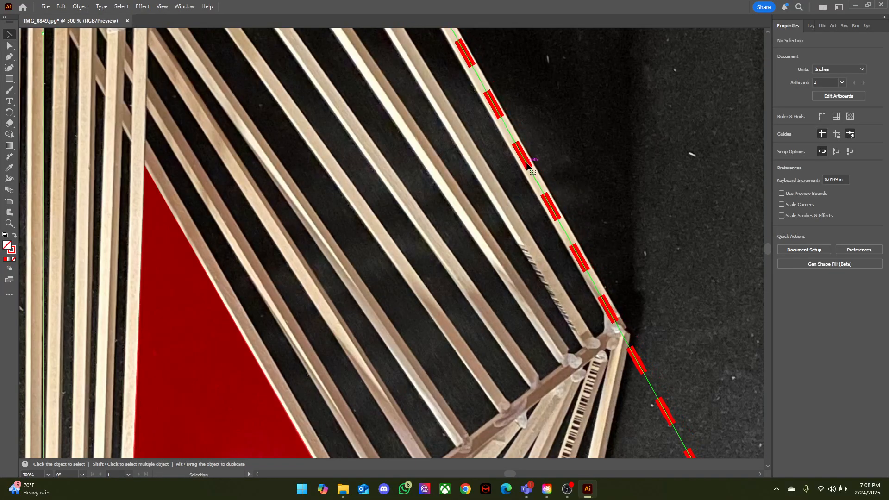
{"action": "scroll", "coordinate": [528, 167], "scroll_direction": "down", "scroll_amount": 4}
{"action": "left_click", "coordinate": [548, 132]}
{"action": "left_click_drag", "start_coordinate": [544, 104], "coordinate": [584, 155]}
{"action": "scroll", "coordinate": [486, 133], "scroll_direction": "up", "scroll_amount": 3}
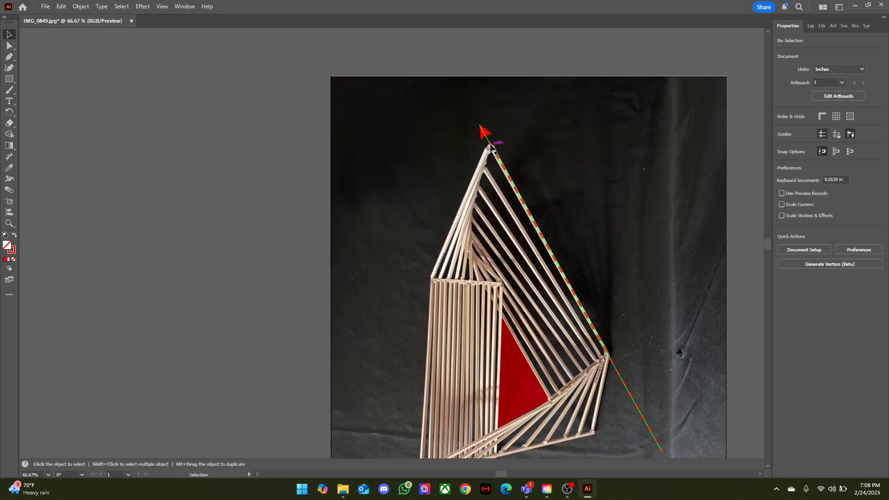
- Shift the dashed guide line farther up along the stick so its arrowhead extends well beyond the apex, and deselect it
{"action": "left_click_drag", "start_coordinate": [477, 119], "coordinate": [456, 84]}
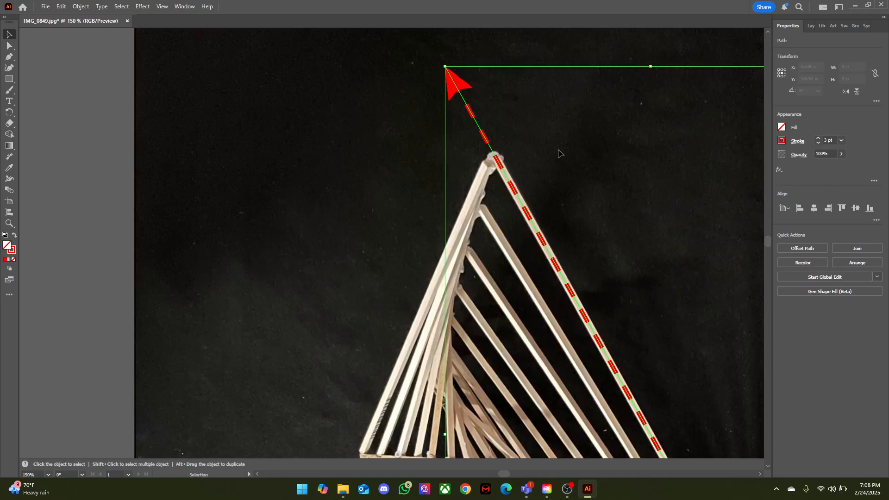
{"action": "left_click", "coordinate": [559, 154]}
{"action": "scroll", "coordinate": [560, 166], "scroll_direction": "down", "scroll_amount": 6}
{"action": "left_click_drag", "start_coordinate": [587, 178], "coordinate": [564, 168]}
{"action": "scroll", "coordinate": [564, 168], "scroll_direction": "up", "scroll_amount": 2}
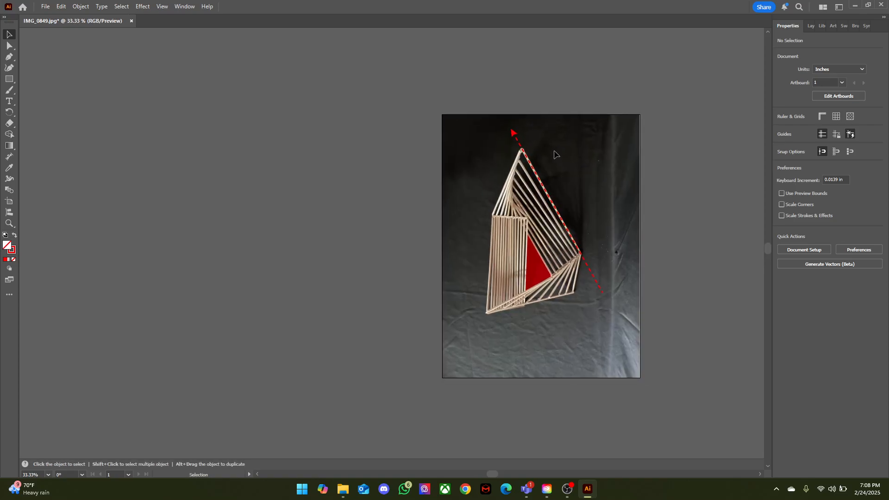
- Draw a straight Pen path from the apex along the model's upper left stick, extending past its lower corner, and deselect it
{"action": "left_click", "coordinate": [8, 56]}
{"action": "scroll", "coordinate": [511, 168], "scroll_direction": "up", "scroll_amount": 5}
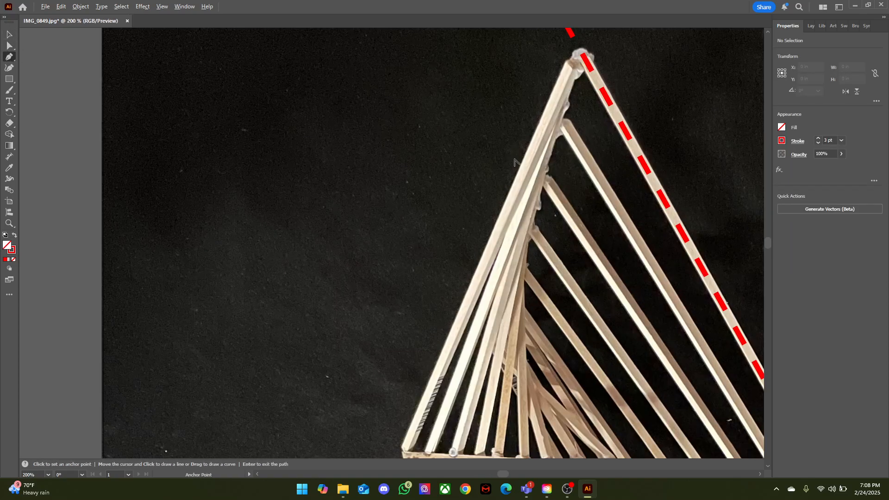
{"action": "scroll", "coordinate": [537, 162], "scroll_direction": "up", "scroll_amount": 3}
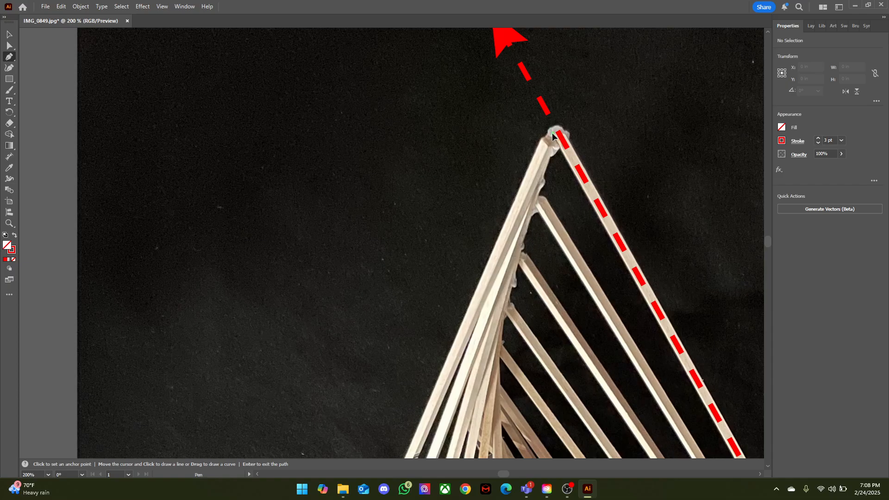
{"action": "left_click", "coordinate": [553, 135]}
{"action": "scroll", "coordinate": [554, 139], "scroll_direction": "down", "scroll_amount": 5}
{"action": "scroll", "coordinate": [518, 222], "scroll_direction": "up", "scroll_amount": 3}
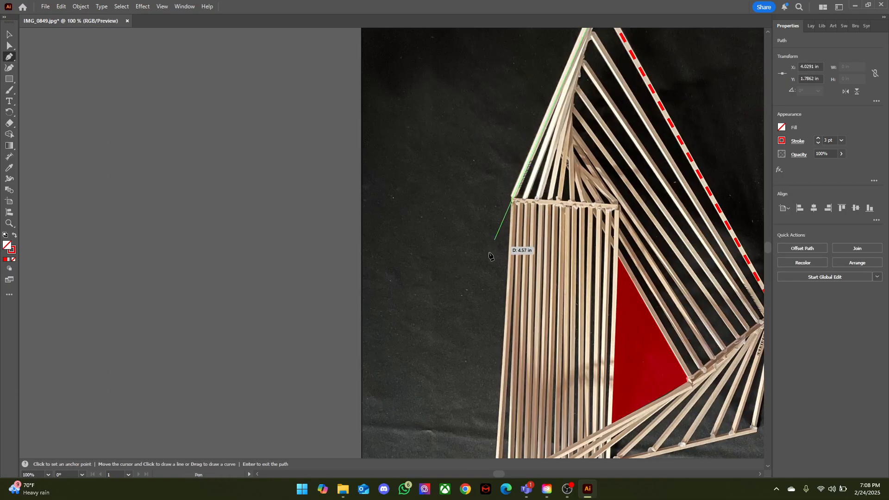
{"action": "left_click", "coordinate": [461, 314]}
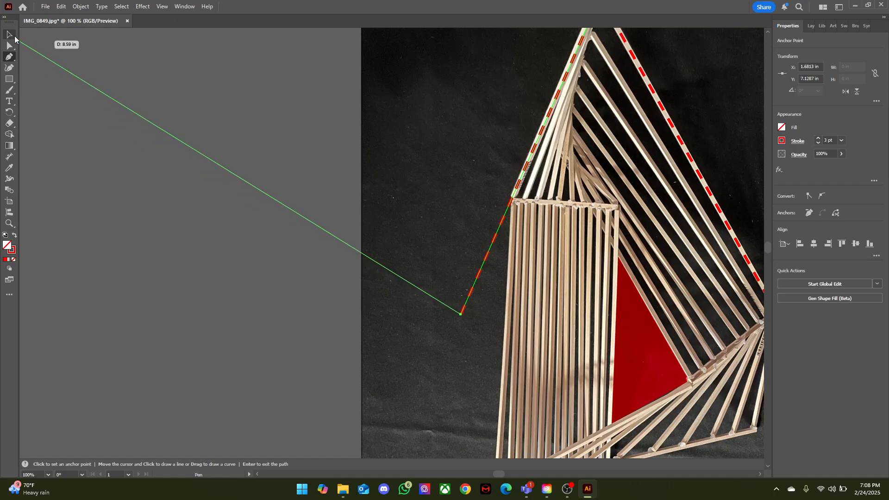
{"action": "left_click", "coordinate": [15, 38]}
{"action": "left_click", "coordinate": [431, 193]}
{"action": "scroll", "coordinate": [509, 185], "scroll_direction": "down", "scroll_amount": 1}
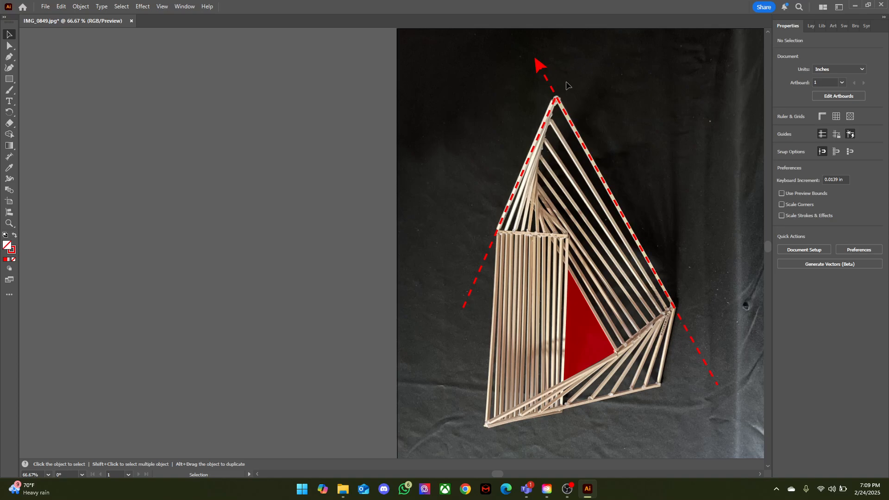
- Select the new dashed line along the upper left stick and open its stroke options
{"action": "key", "text": "space"}
{"action": "left_click_drag", "start_coordinate": [558, 123], "coordinate": [485, 172]}
{"action": "key", "text": "space"}
{"action": "scroll", "coordinate": [491, 117], "scroll_direction": "up", "scroll_amount": 2}
{"action": "left_click", "coordinate": [473, 207]}
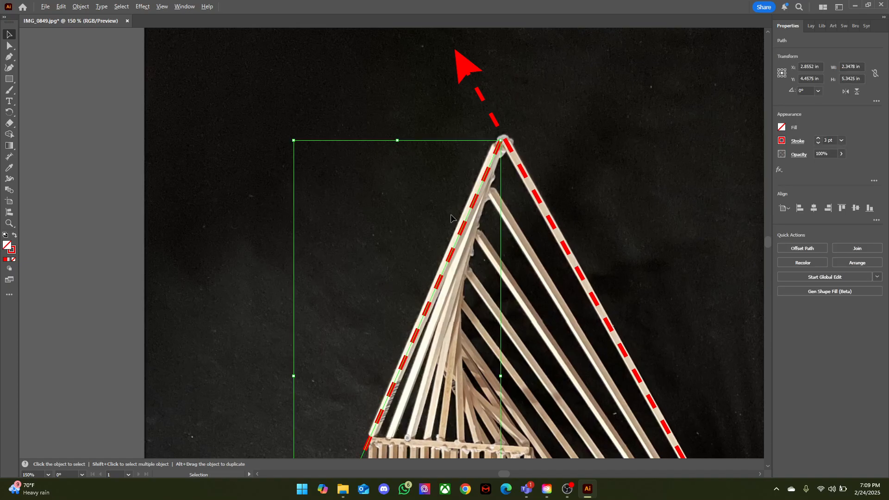
{"action": "scroll", "coordinate": [452, 215], "scroll_direction": "down", "scroll_amount": 1}
{"action": "key", "text": "space"}
{"action": "left_click_drag", "start_coordinate": [576, 213], "coordinate": [573, 198]}
{"action": "left_click", "coordinate": [798, 141]}
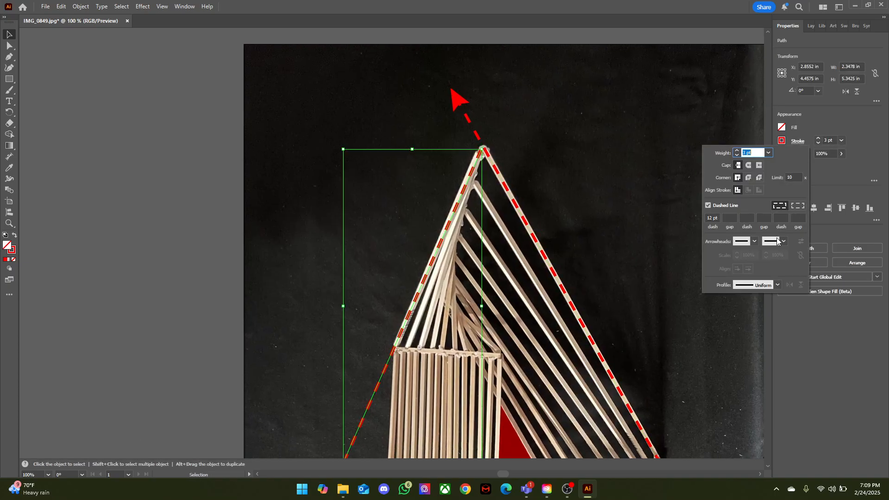
- Try an Arrow 5 arrowhead on the lower end of the left dashed line and reset that end to None
{"action": "left_click", "coordinate": [783, 241]}
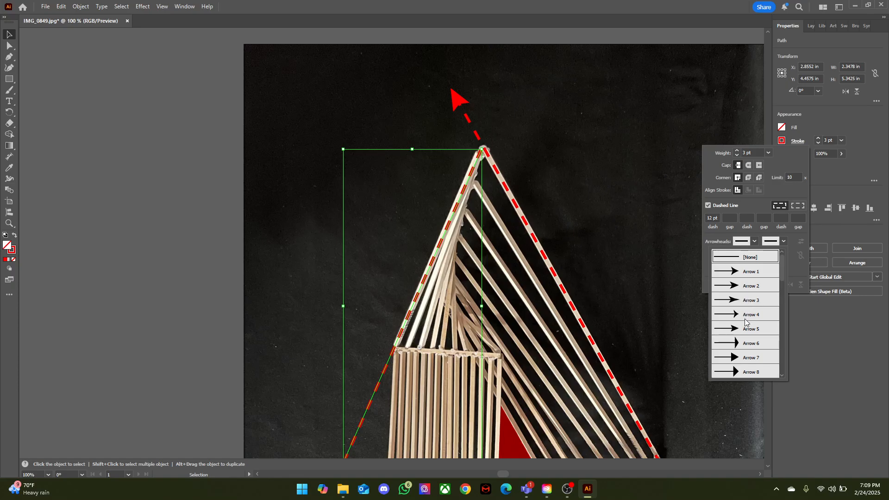
{"action": "left_click", "coordinate": [744, 333]}
{"action": "left_click", "coordinate": [783, 241]}
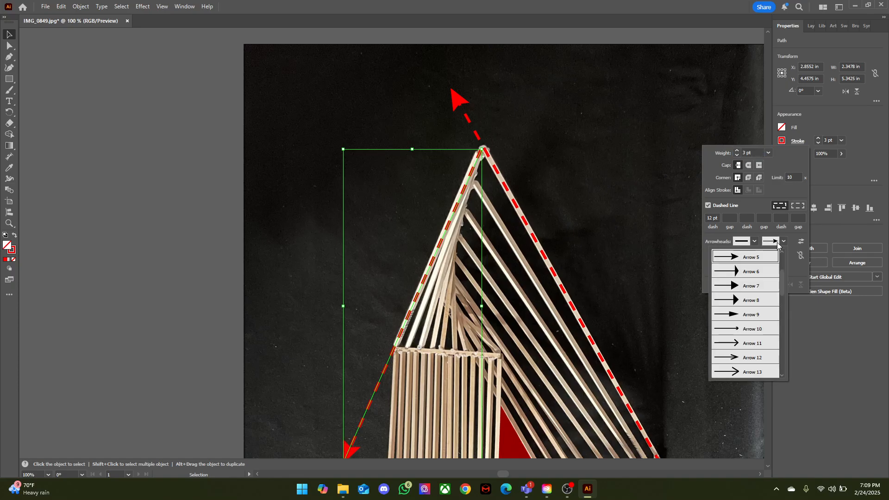
{"action": "left_click", "coordinate": [747, 257]}
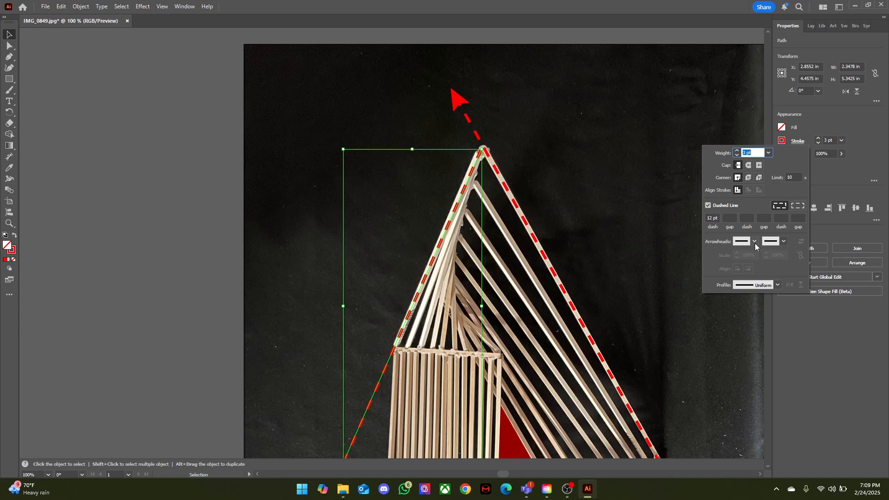
- Add an Arrow 5 arrowhead to the left dashed line's end at the apex and close the stroke options
{"action": "left_click", "coordinate": [755, 241]}
{"action": "left_click", "coordinate": [721, 332]}
{"action": "left_click", "coordinate": [613, 246]}
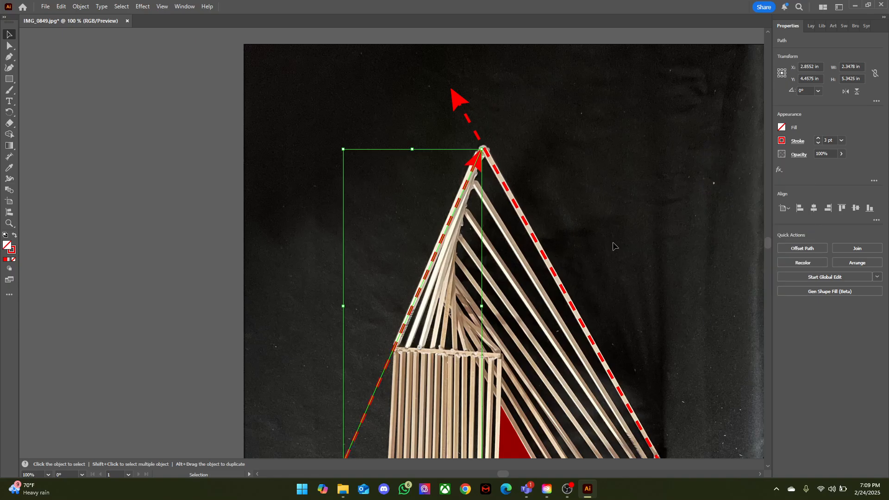
- Extend the left dashed arrow line past the model's apex by moving its top anchor point up and outward along the stick's direction, and deselect it
{"action": "scroll", "coordinate": [614, 245], "scroll_direction": "down", "scroll_amount": 1}
{"action": "scroll", "coordinate": [614, 246], "scroll_direction": "down", "scroll_amount": 5}
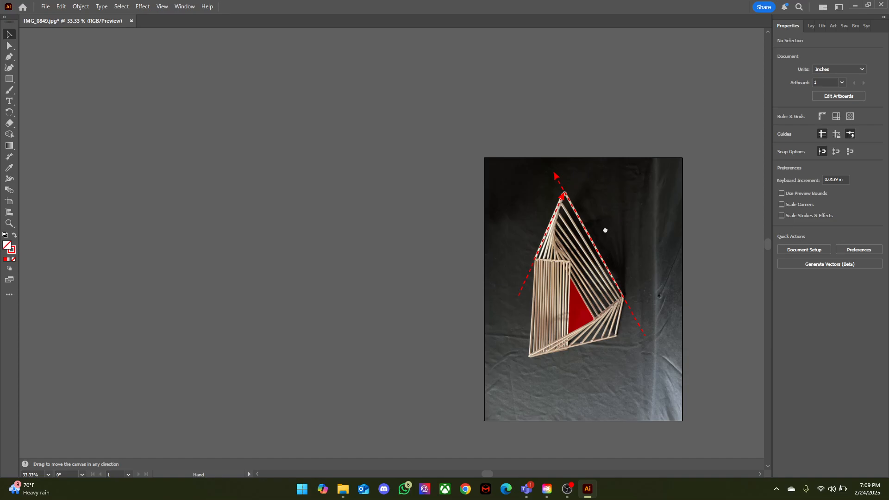
{"action": "scroll", "coordinate": [536, 194], "scroll_direction": "up", "scroll_amount": 3}
{"action": "left_click", "coordinate": [536, 194]}
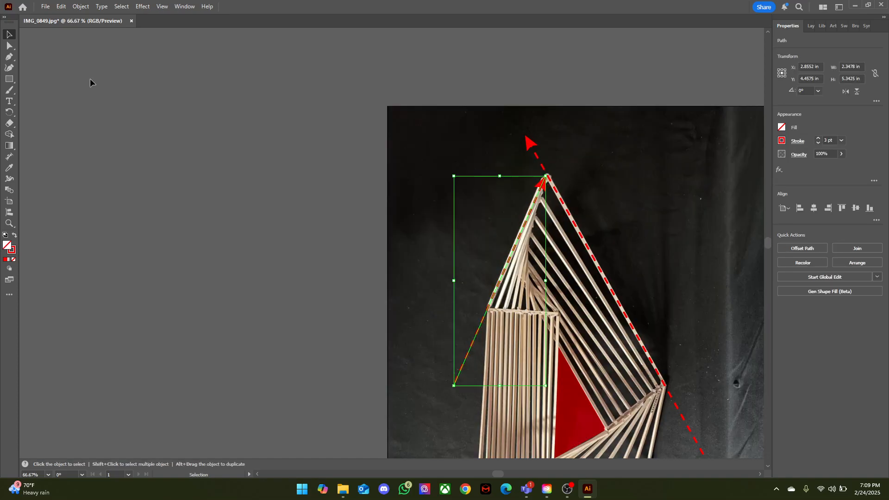
{"action": "left_click", "coordinate": [9, 45]}
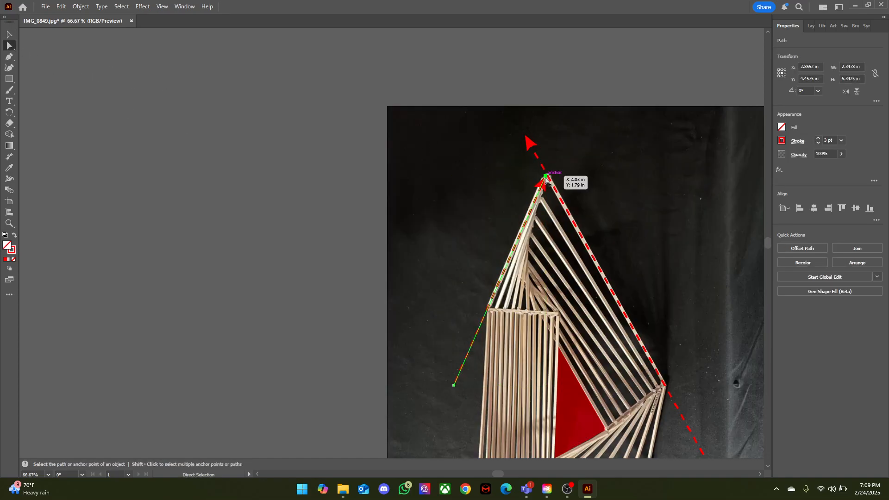
{"action": "left_click_drag", "start_coordinate": [548, 177], "coordinate": [564, 137]}
{"action": "left_click", "coordinate": [615, 184]}
{"action": "scroll", "coordinate": [611, 219], "scroll_direction": "down", "scroll_amount": 4}
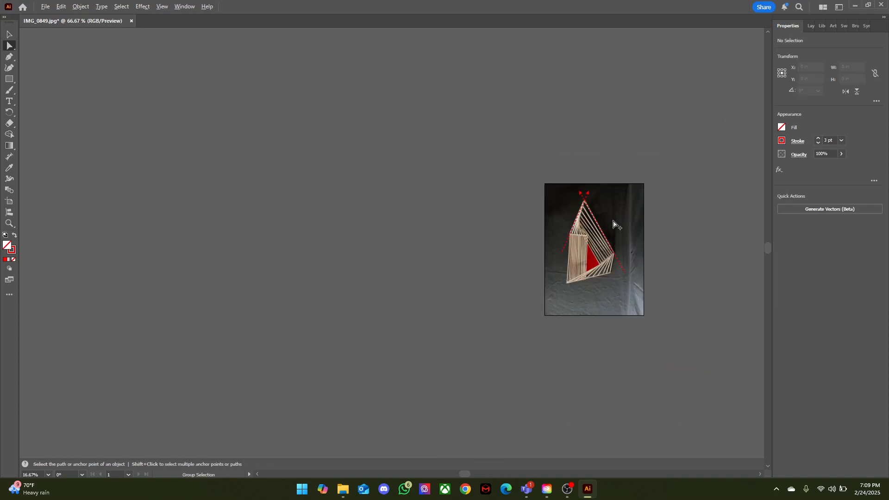
- Draw a dashed Pen path from beyond the model's right corner along the diagonal stick, through the red shape's lower corner, past the lower left corner
{"action": "left_click_drag", "start_coordinate": [635, 225], "coordinate": [565, 218]}
{"action": "scroll", "coordinate": [530, 233], "scroll_direction": "up", "scroll_amount": 3}
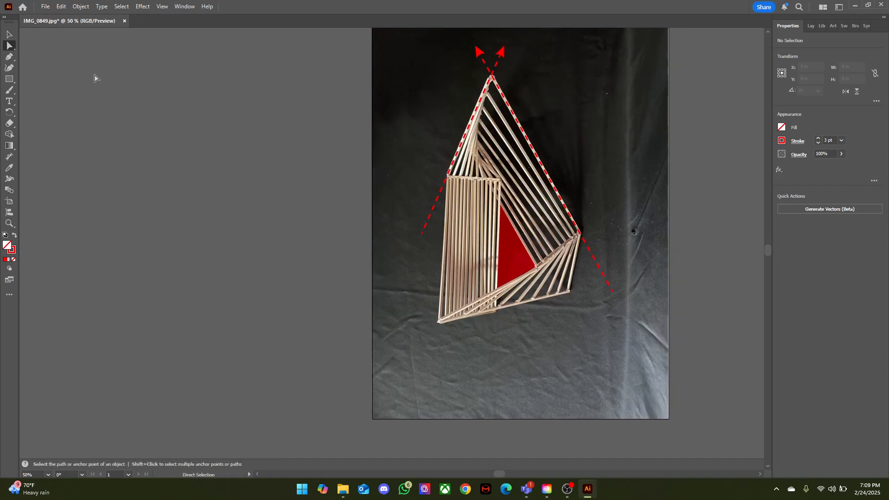
{"action": "left_click", "coordinate": [9, 57]}
{"action": "scroll", "coordinate": [555, 237], "scroll_direction": "up", "scroll_amount": 2}
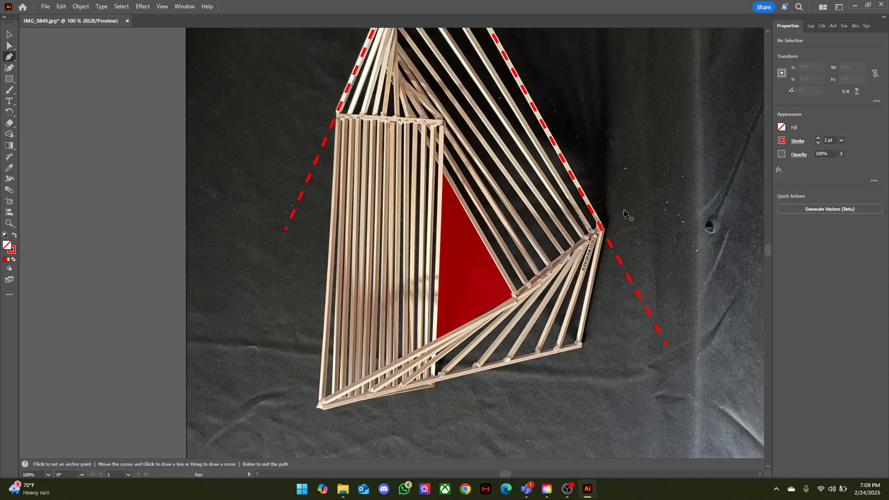
{"action": "left_click", "coordinate": [625, 208]}
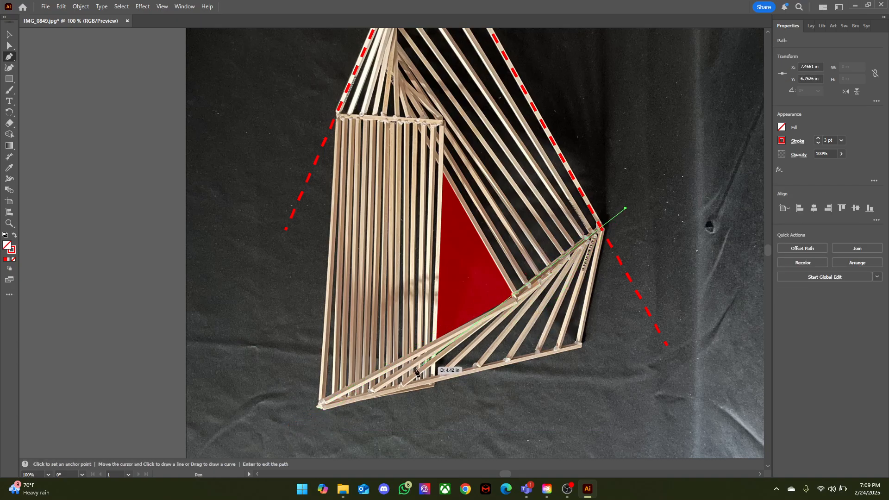
{"action": "left_click", "coordinate": [504, 302]}
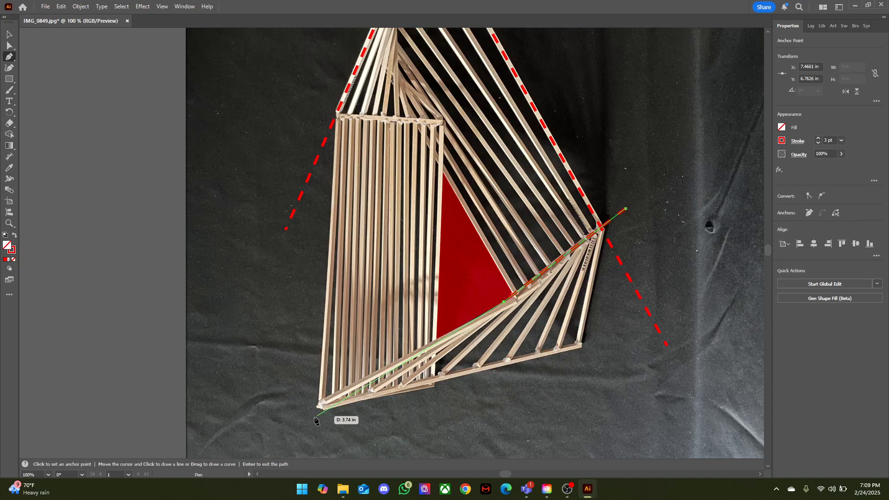
{"action": "left_click", "coordinate": [285, 425]}
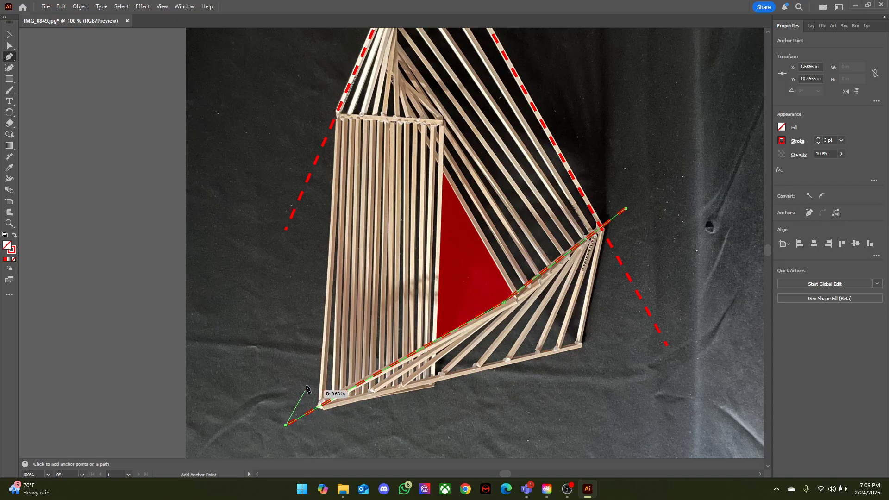
- Try an Arrow 5 arrowhead on the diagonal dashed line's upper right end and reset that end to None
{"action": "left_click", "coordinate": [798, 140]}
{"action": "left_click", "coordinate": [754, 241]}
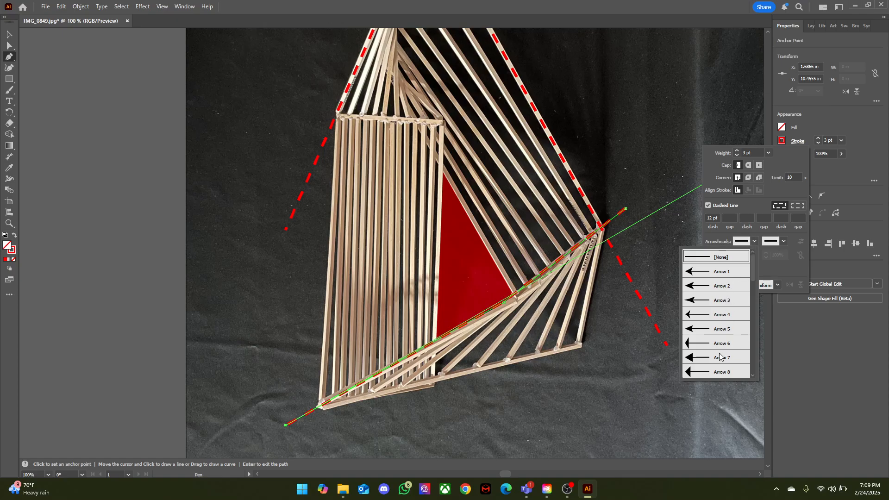
{"action": "left_click", "coordinate": [721, 329]}
{"action": "left_click", "coordinate": [754, 241]}
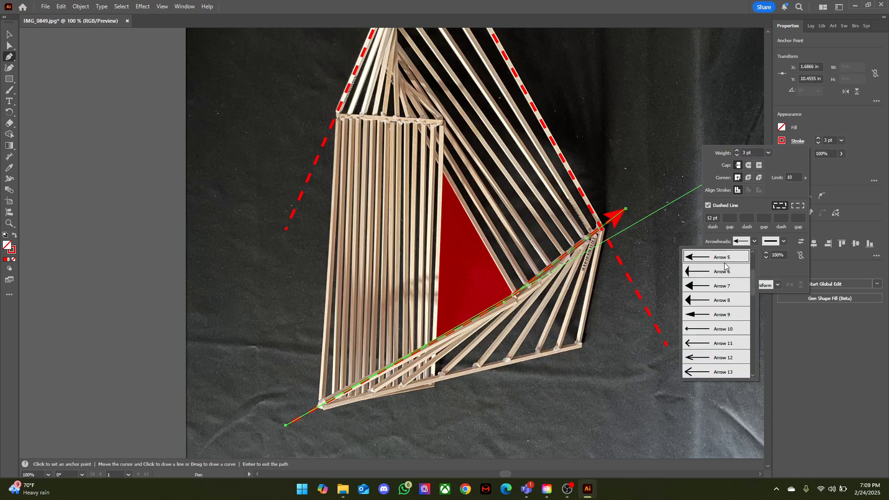
{"action": "left_click", "coordinate": [749, 257]}
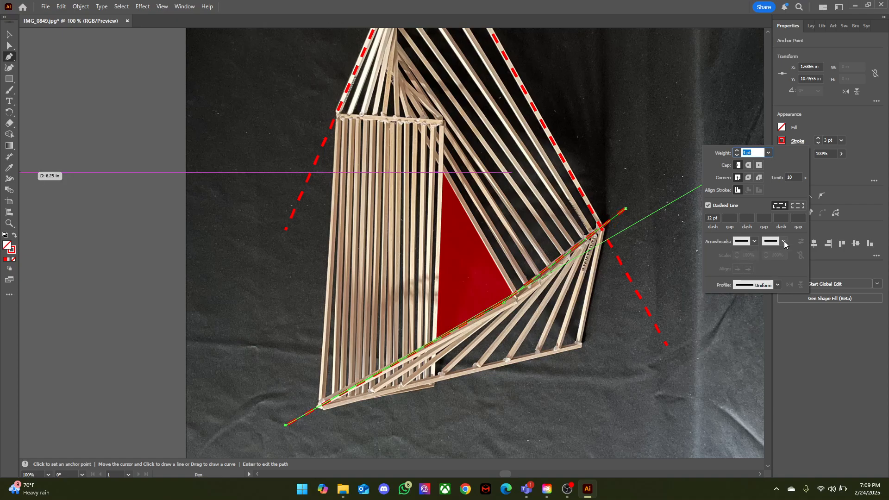
- Add an Arrow 5 arrowhead to the diagonal dashed line's lower left end and deselect the line
{"action": "left_click", "coordinate": [784, 241]}
{"action": "left_click", "coordinate": [748, 327]}
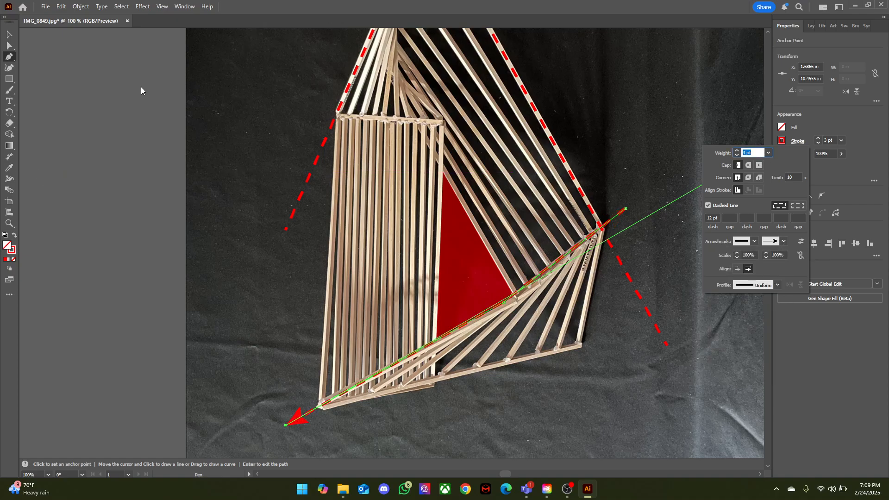
{"action": "left_click", "coordinate": [9, 35]}
{"action": "left_click", "coordinate": [10, 36]}
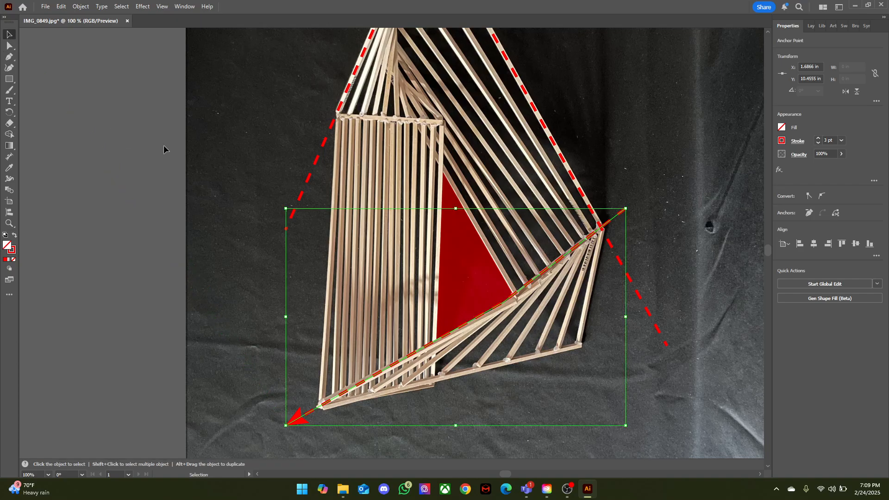
{"action": "left_click", "coordinate": [164, 146]}
- Select all three dashed arrow lines together, set their opacity to 75%, and deselect them
{"action": "scroll", "coordinate": [259, 188], "scroll_direction": "down", "scroll_amount": 4}
{"action": "left_click_drag", "start_coordinate": [387, 193], "coordinate": [454, 206]}
{"action": "scroll", "coordinate": [380, 215], "scroll_direction": "up", "scroll_amount": 2}
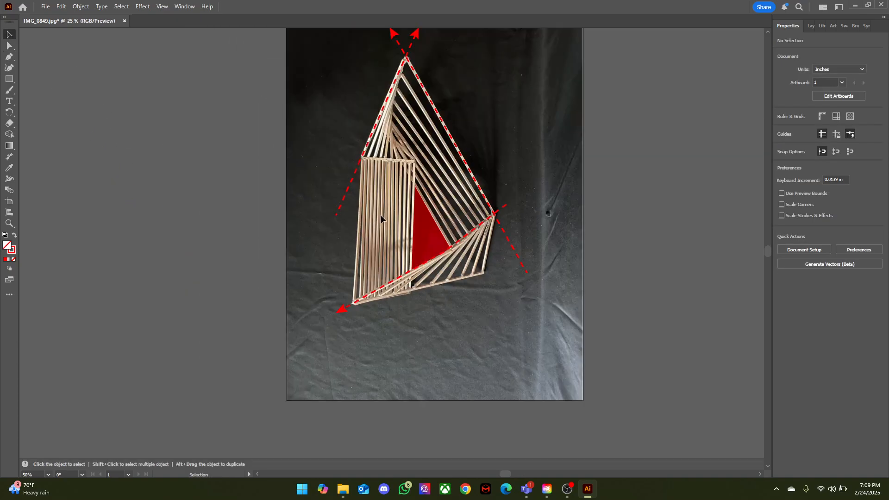
{"action": "left_click_drag", "start_coordinate": [381, 215], "coordinate": [405, 256]}
{"action": "scroll", "coordinate": [517, 210], "scroll_direction": "down", "scroll_amount": 1}
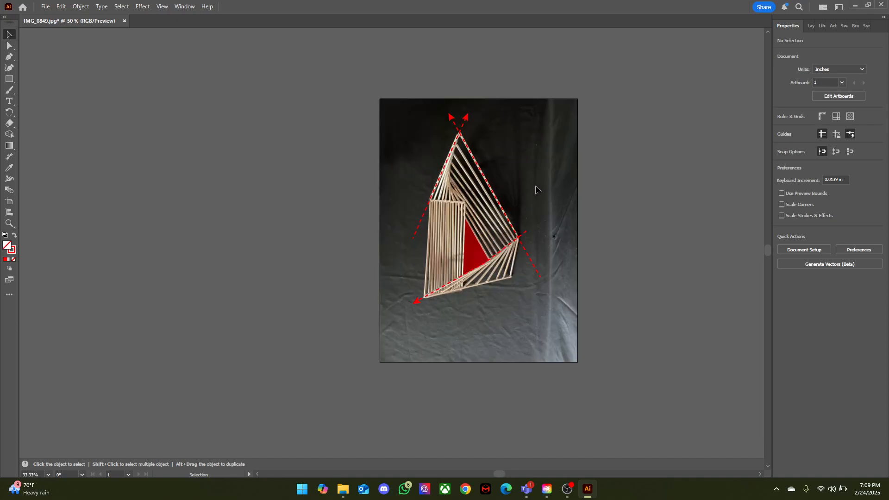
{"action": "scroll", "coordinate": [551, 244], "scroll_direction": "up", "scroll_amount": 1}
{"action": "left_click_drag", "start_coordinate": [550, 234], "coordinate": [536, 246]}
{"action": "left_click_drag", "start_coordinate": [537, 159], "coordinate": [545, 196]}
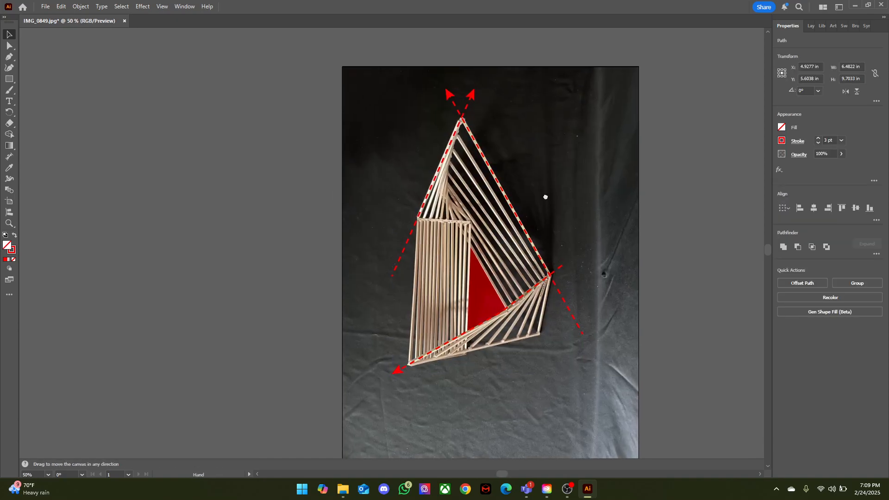
{"action": "left_click_drag", "start_coordinate": [505, 119], "coordinate": [467, 96]}
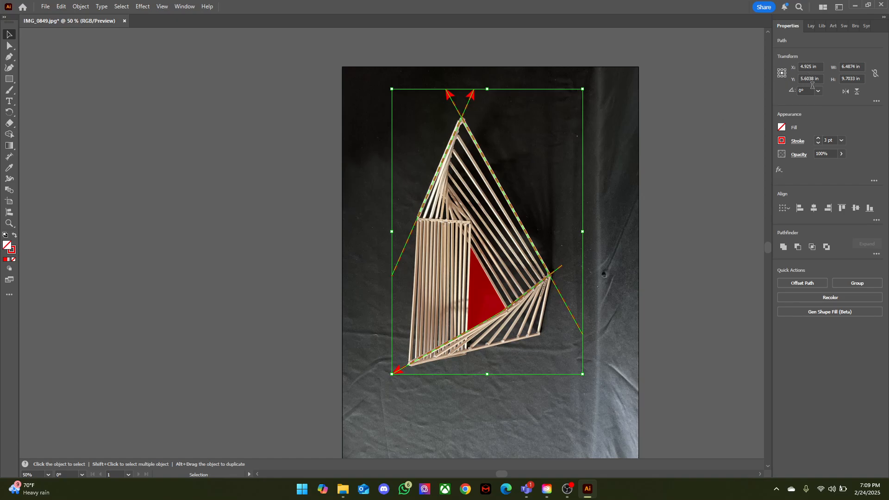
{"action": "left_click", "coordinate": [824, 154]}
{"action": "type", "text": "75"}
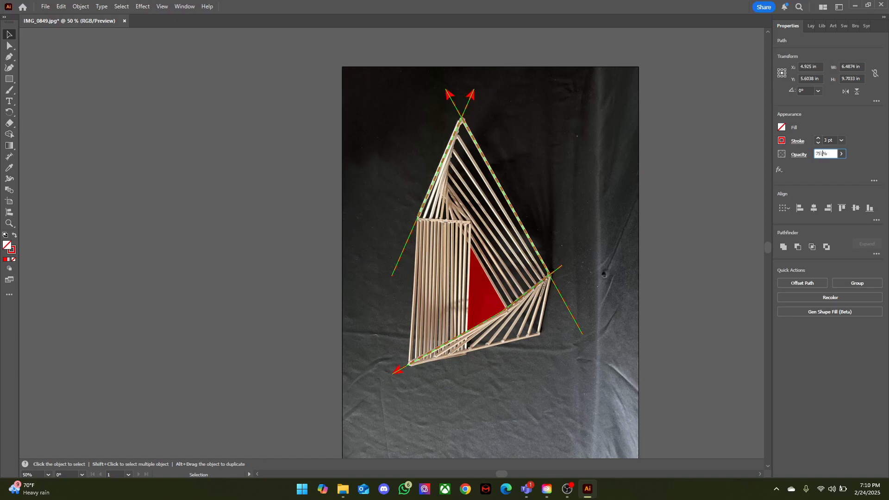
{"action": "left_click", "coordinate": [669, 135]}
{"action": "scroll", "coordinate": [622, 205], "scroll_direction": "down", "scroll_amount": 2, "text": "alt"}
{"action": "scroll", "coordinate": [596, 217], "scroll_direction": "up", "scroll_amount": 2, "text": "alt"}
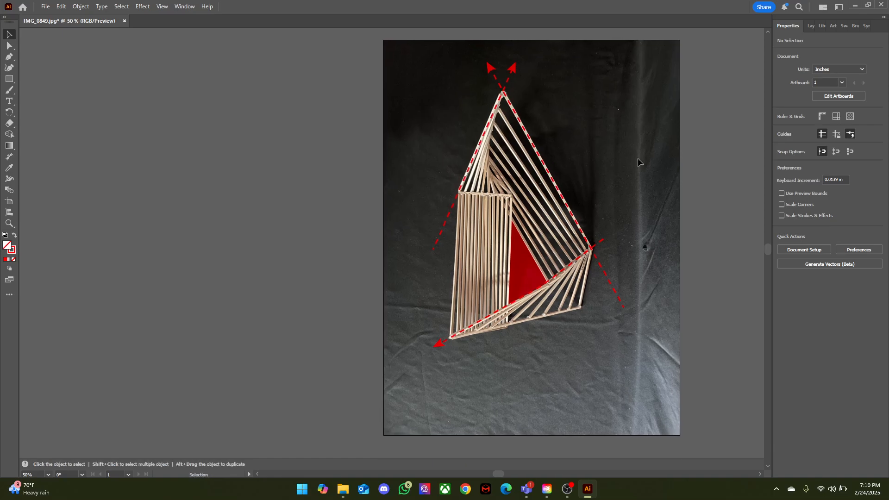
- Lock Layer 3, unlock Layer 1, and set the opacity of the photo on Layer 1 to 80%
{"action": "left_click", "coordinate": [811, 26]}
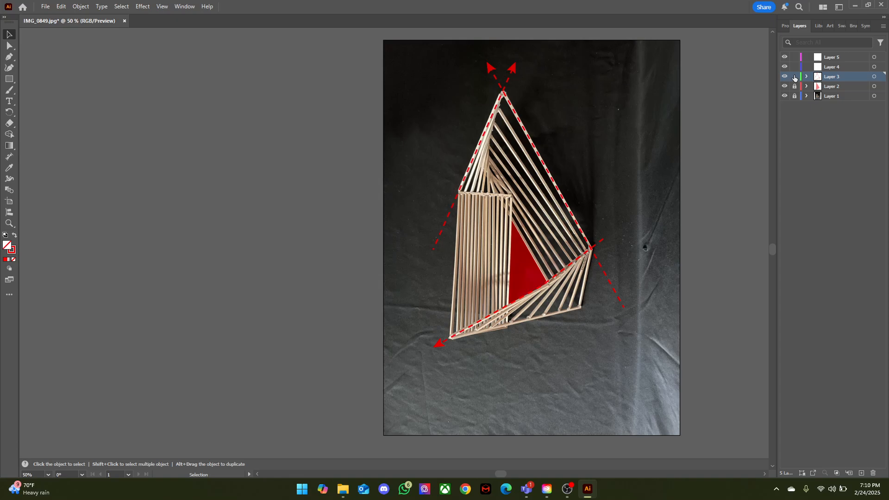
{"action": "left_click", "coordinate": [874, 96]}
{"action": "left_click", "coordinate": [785, 26]}
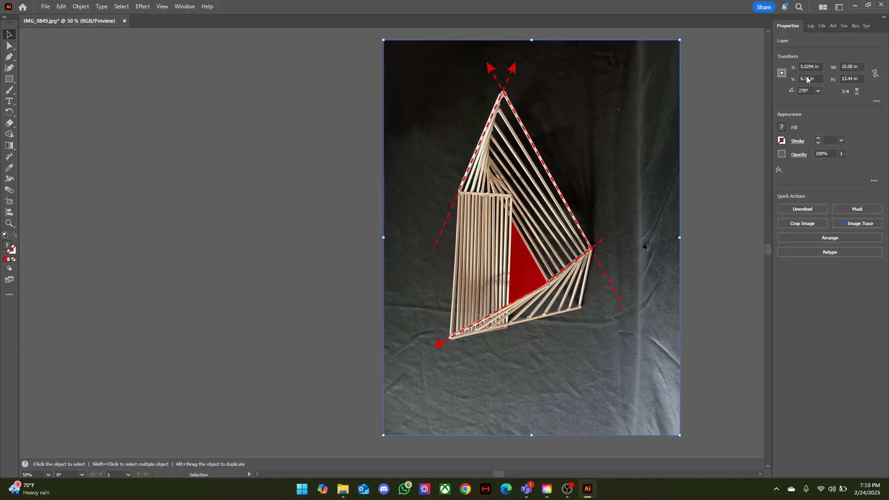
{"action": "left_click_drag", "start_coordinate": [822, 154], "coordinate": [792, 157]}
{"action": "type", "text": "80"}
{"action": "key", "text": "Delete"}
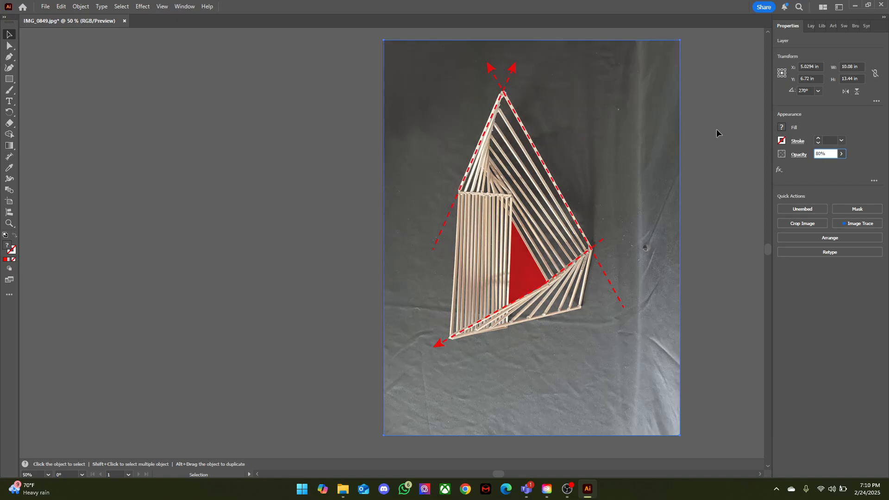
{"action": "left_click", "coordinate": [691, 123]}
- Create a new layer, place it beneath the photo's Layer 1, and lock Layer 1
{"action": "left_click", "coordinate": [811, 26]}
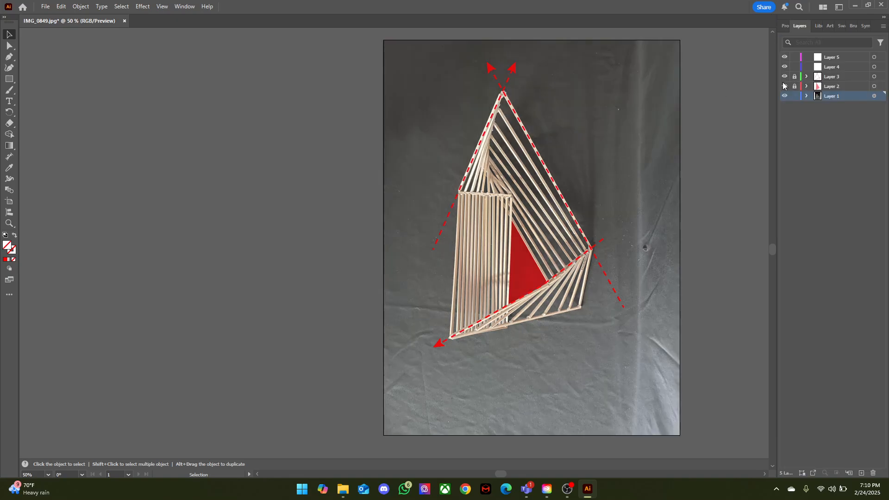
{"action": "left_click", "coordinate": [861, 473]}
{"action": "left_click_drag", "start_coordinate": [838, 96], "coordinate": [840, 111]}
{"action": "left_click", "coordinate": [845, 142]}
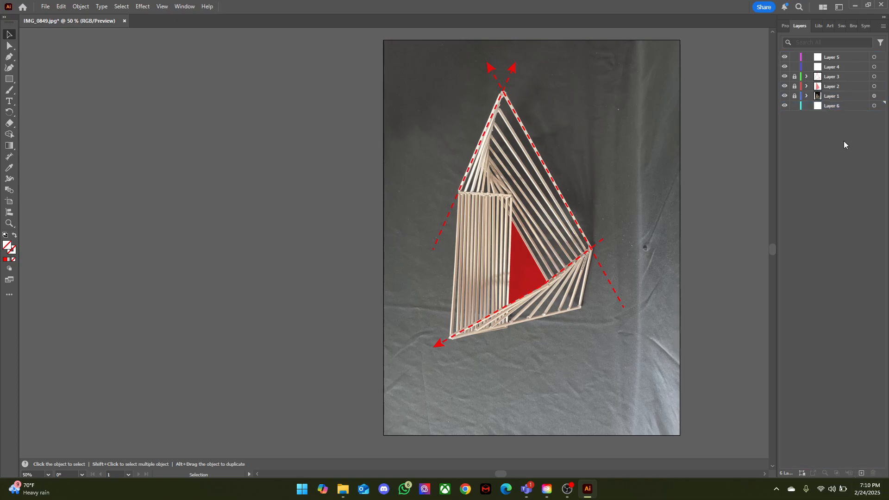
- Choose the Rectangle tool and set the fill colour to black (000000)
{"action": "left_click", "coordinate": [12, 81]}
{"action": "double_click", "coordinate": [7, 248]}
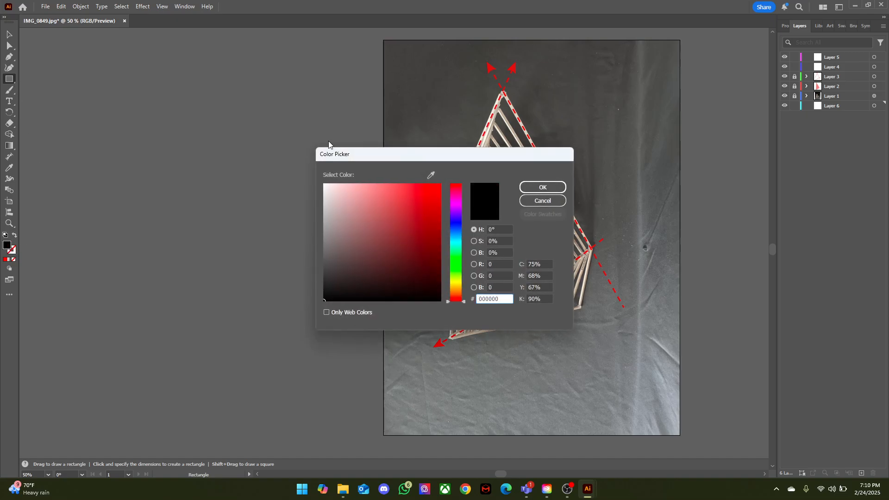
{"action": "left_click", "coordinate": [541, 188]}
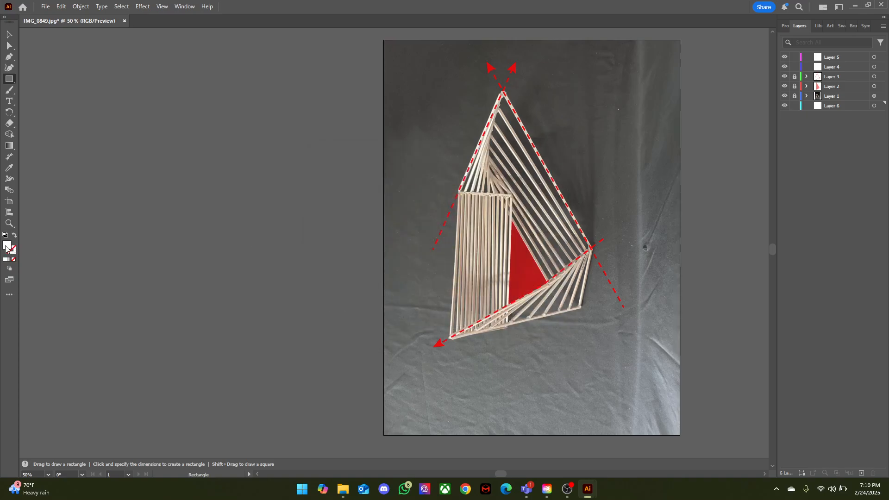
{"action": "double_click", "coordinate": [7, 248]}
{"action": "type", "text": "000000"}
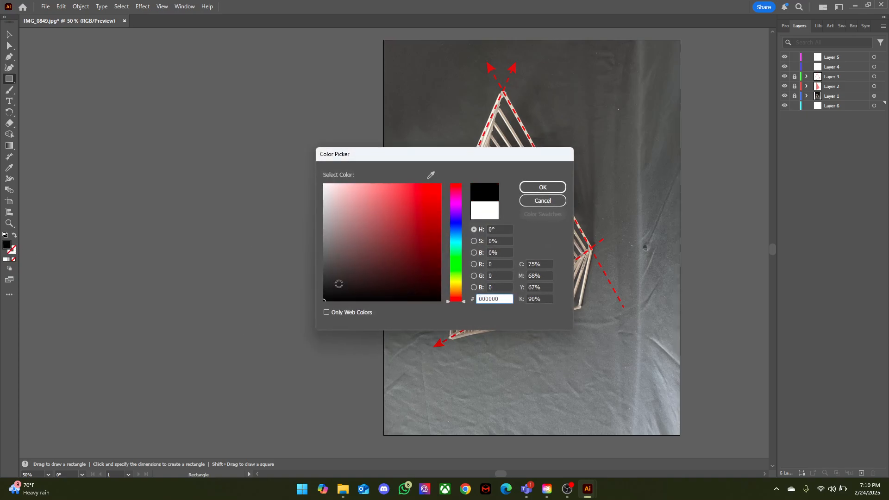
{"action": "left_click", "coordinate": [541, 188]}
- Draw a black rectangle covering the whole artboard on the new bottom layer, behind the photo, and deselect it
{"action": "scroll", "coordinate": [412, 280], "scroll_direction": "down", "scroll_amount": 1}
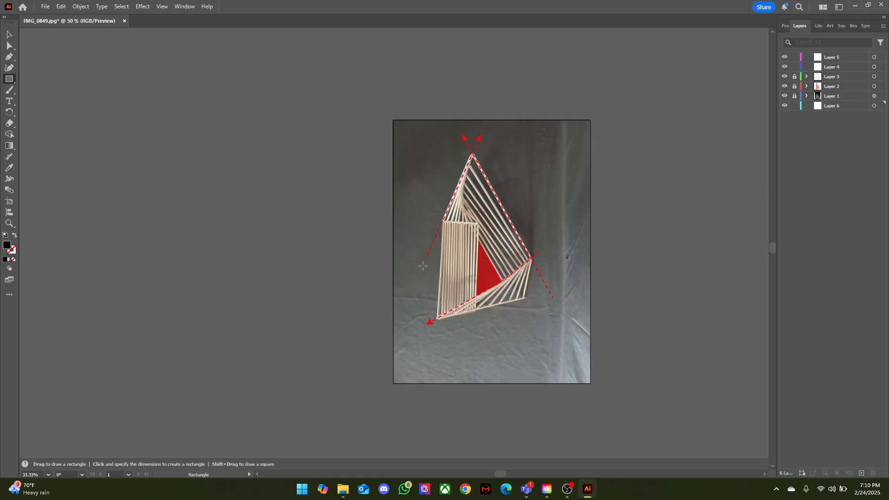
{"action": "left_click_drag", "start_coordinate": [458, 243], "coordinate": [448, 239]}
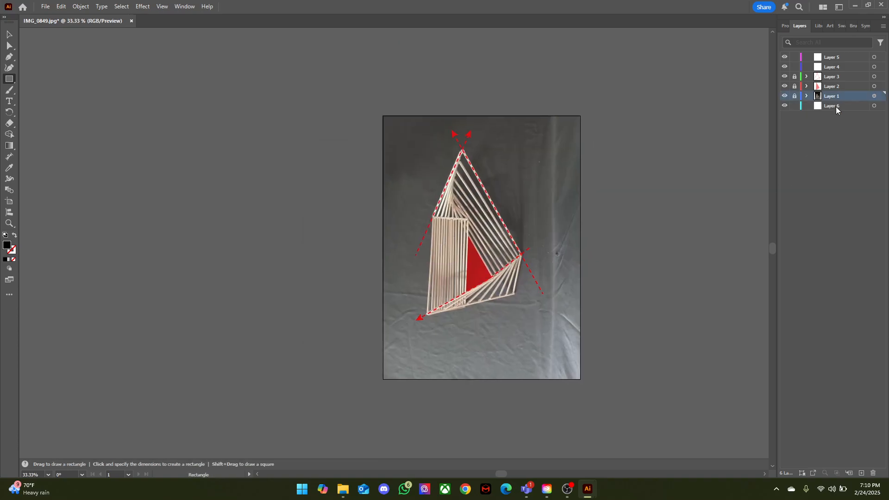
{"action": "left_click", "coordinate": [834, 106]}
{"action": "left_click_drag", "start_coordinate": [384, 116], "coordinate": [579, 375]}
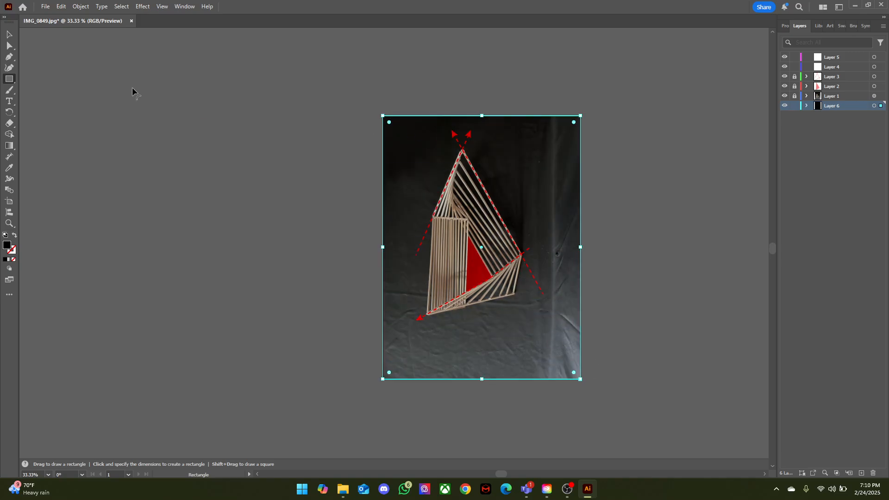
{"action": "left_click", "coordinate": [13, 32]}
{"action": "left_click", "coordinate": [98, 97]}
{"action": "scroll", "coordinate": [422, 230], "scroll_direction": "up", "scroll_amount": 3}
{"action": "scroll", "coordinate": [450, 239], "scroll_direction": "down", "scroll_amount": 2}
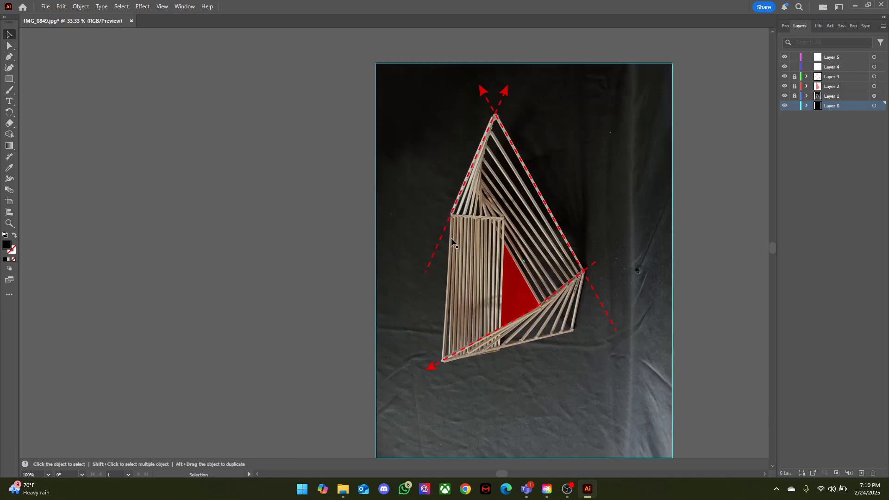
{"action": "scroll", "coordinate": [509, 290], "scroll_direction": "down", "scroll_amount": 3}
{"action": "scroll", "coordinate": [509, 291], "scroll_direction": "up", "scroll_amount": 1}
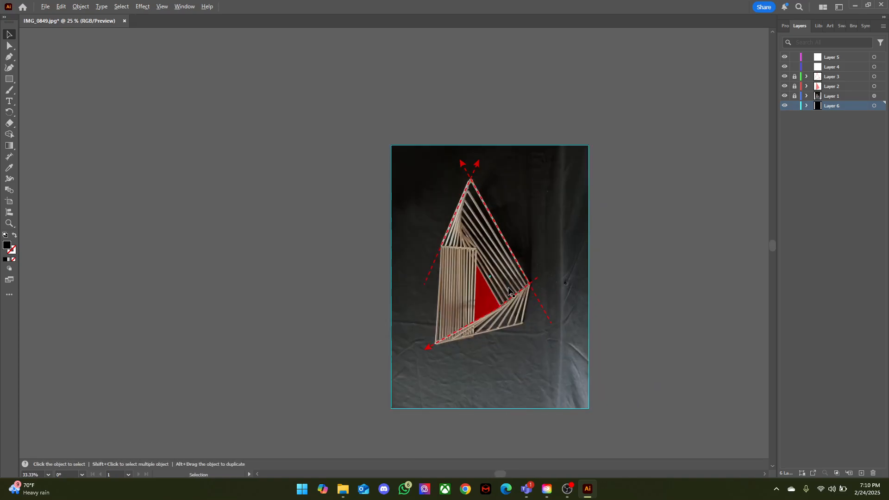
{"action": "scroll", "coordinate": [463, 319], "scroll_direction": "up", "scroll_amount": 2}
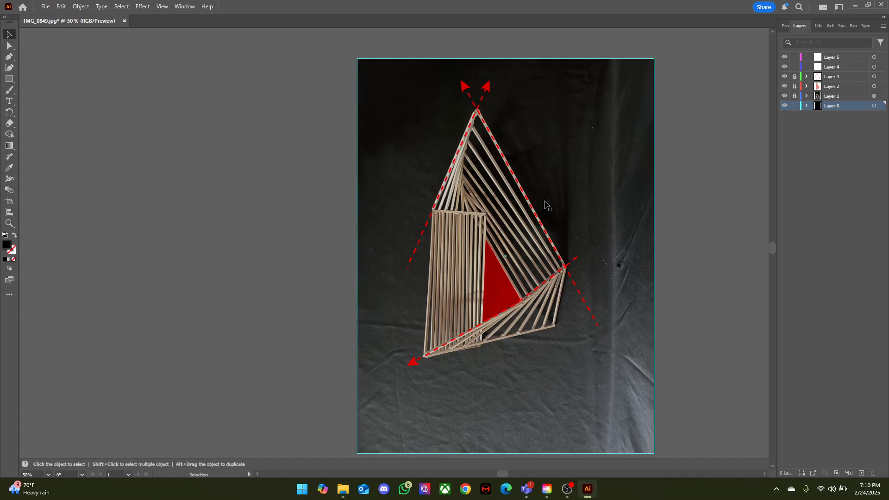
{"action": "scroll", "coordinate": [651, 224], "scroll_direction": "right", "scroll_amount": 2}
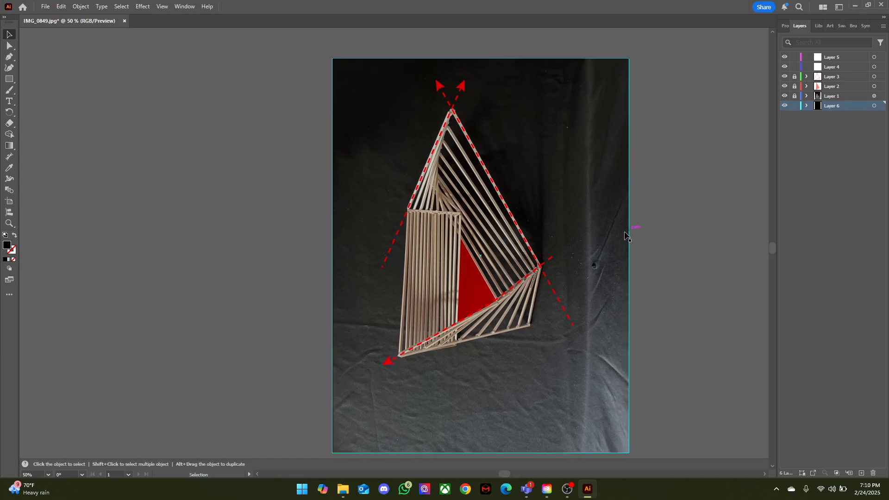
{"action": "scroll", "coordinate": [554, 260], "scroll_direction": "down", "scroll_amount": 2}
{"action": "scroll", "coordinate": [546, 277], "scroll_direction": "down", "scroll_amount": 1}
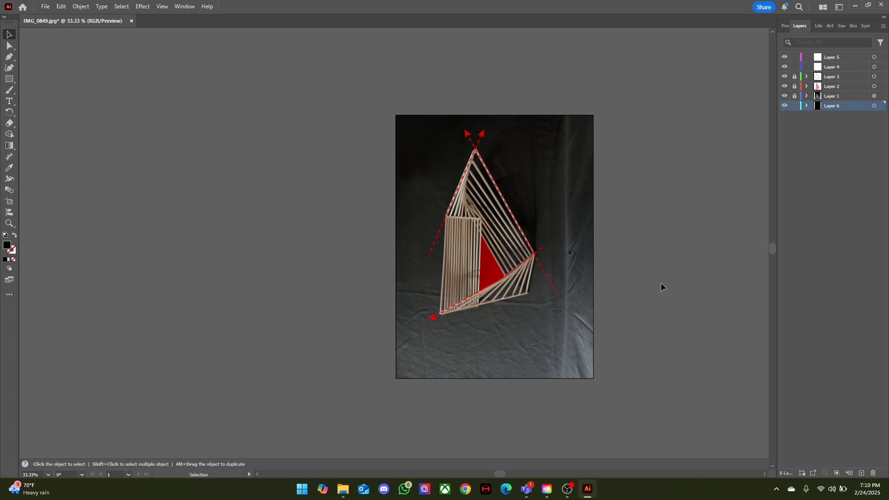
{"action": "scroll", "coordinate": [648, 264], "scroll_direction": "right", "scroll_amount": 1}
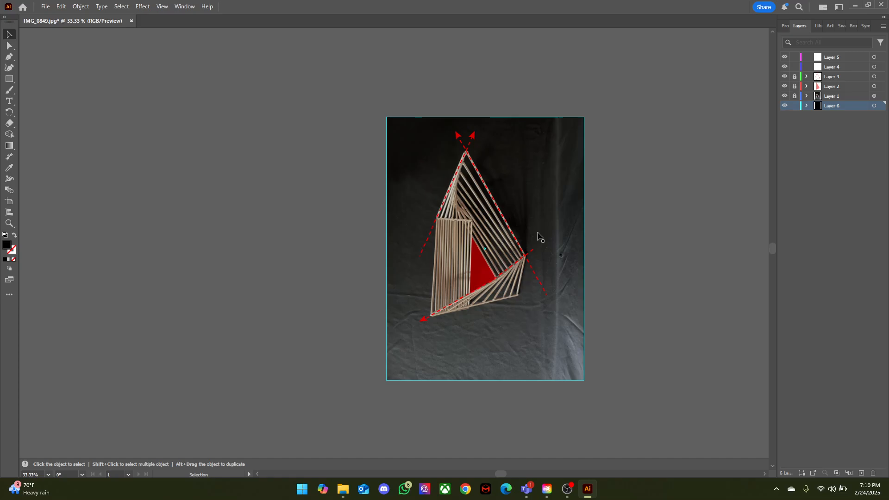
{"action": "scroll", "coordinate": [540, 237], "scroll_direction": "up", "scroll_amount": 1}
{"action": "scroll", "coordinate": [544, 240], "scroll_direction": "down", "scroll_amount": 1}
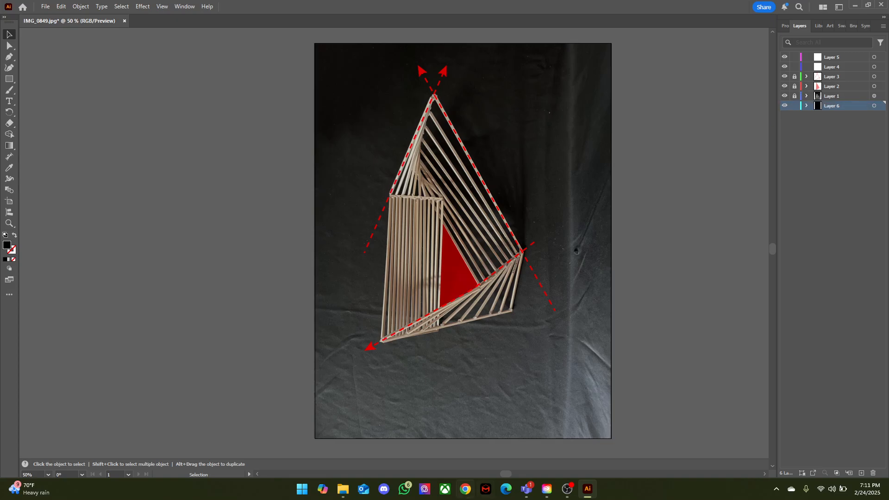
- Switch to Chrome, open a browser profile, and search Google Images for "circulation architecture"
{"action": "left_click", "coordinate": [466, 491]}
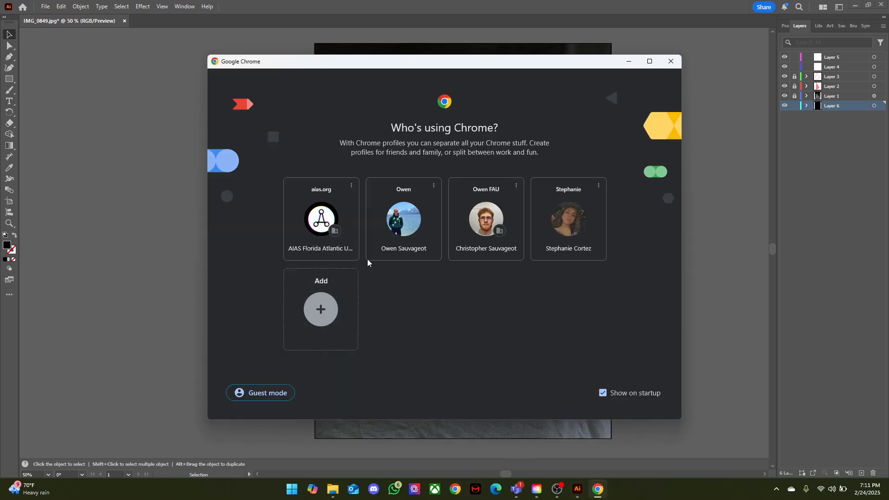
{"action": "left_click", "coordinate": [474, 254]}
{"action": "type", "text": "cir"}
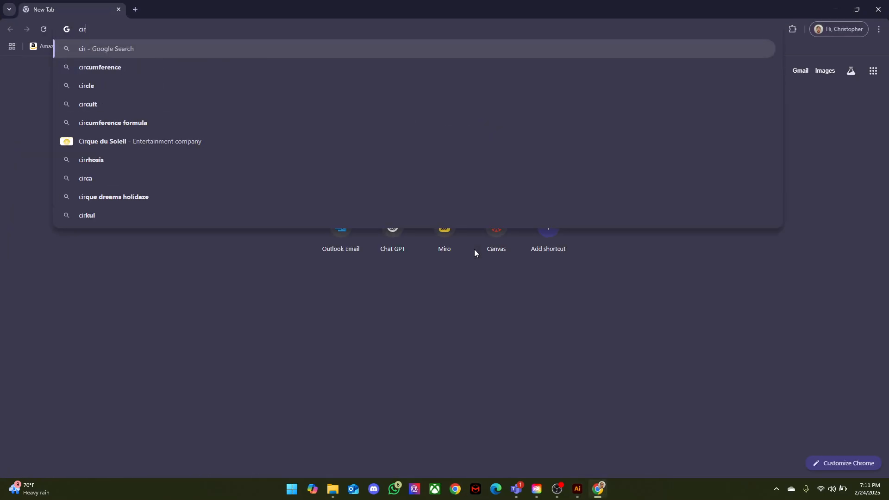
{"action": "type", "text": "culation ar"}
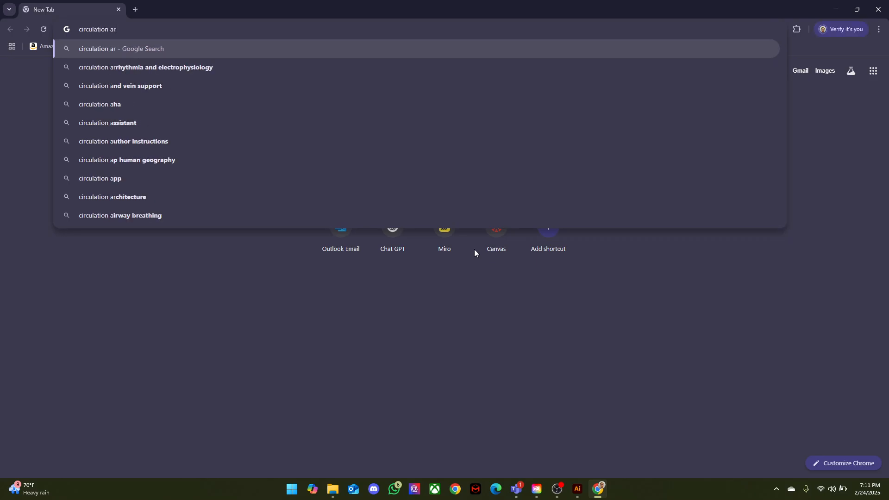
{"action": "type", "text": "chitecture"}
{"action": "key", "text": "Return"}
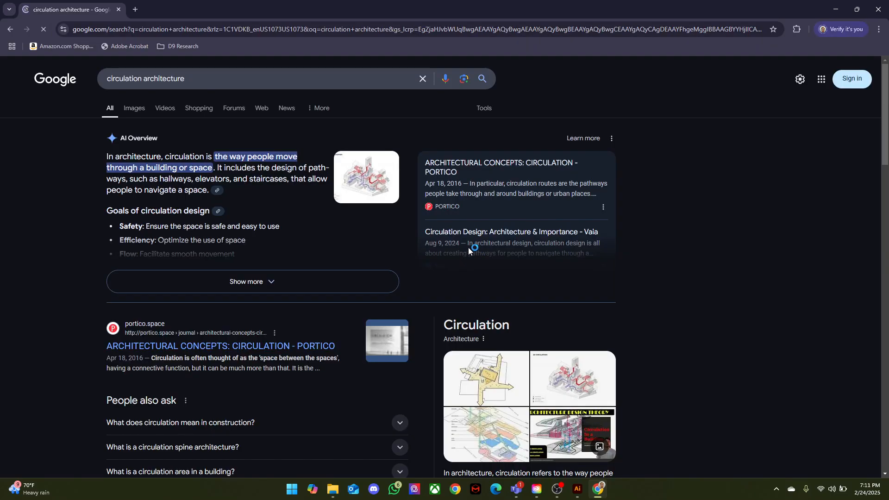
{"action": "left_click", "coordinate": [126, 109]}
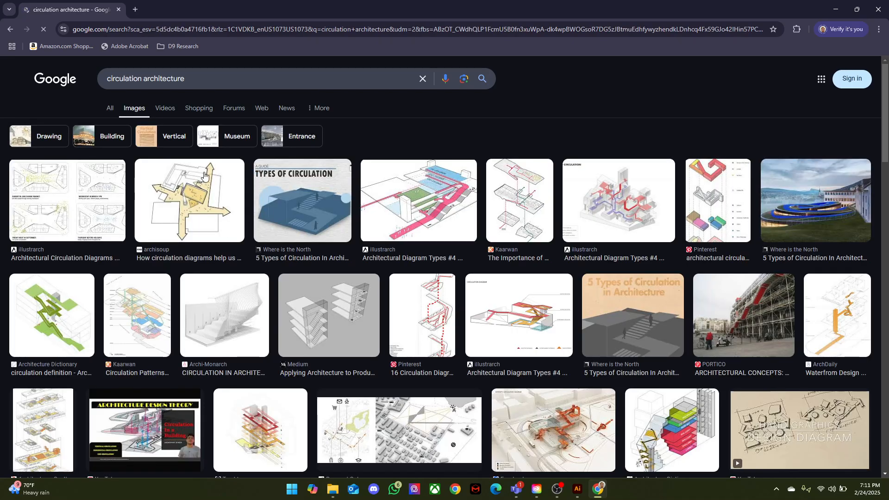
- Preview the pink illustrarch circulation diagram and the Pinterest circulation diagram with red dashed vertical routes as references
{"action": "left_click", "coordinate": [447, 200]}
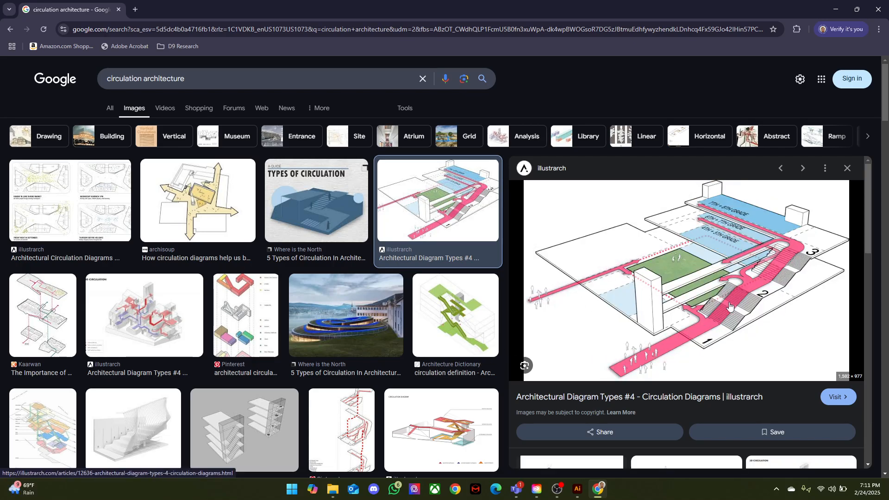
{"action": "scroll", "coordinate": [304, 334], "scroll_direction": "down", "scroll_amount": 3}
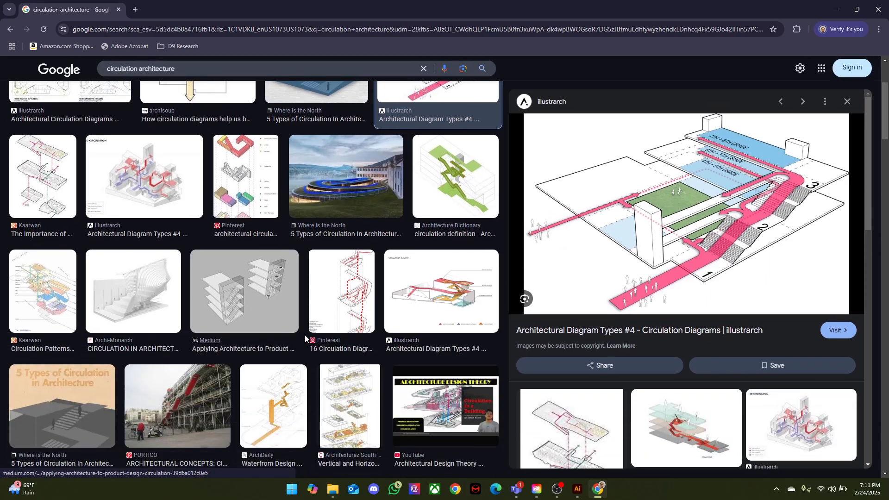
{"action": "left_click", "coordinate": [354, 312]}
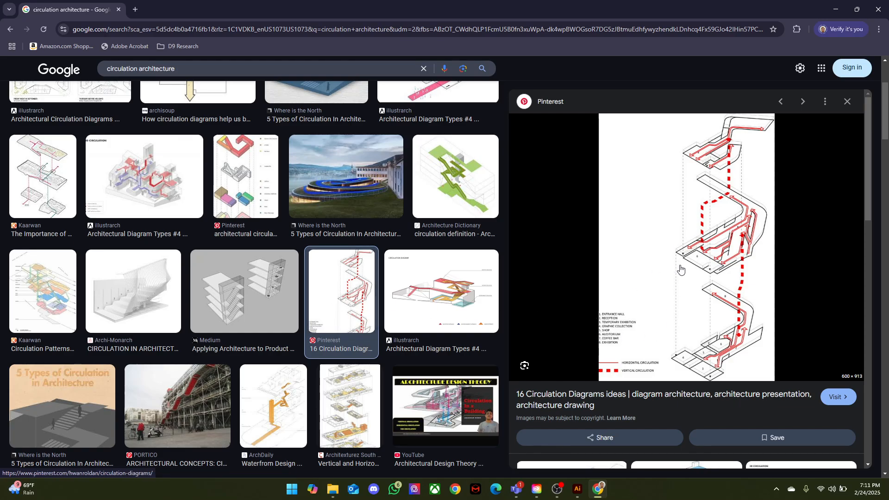
- Return to Illustrator, lock Layer 6, and make Layer 4 the active layer
{"action": "left_click", "coordinate": [578, 489]}
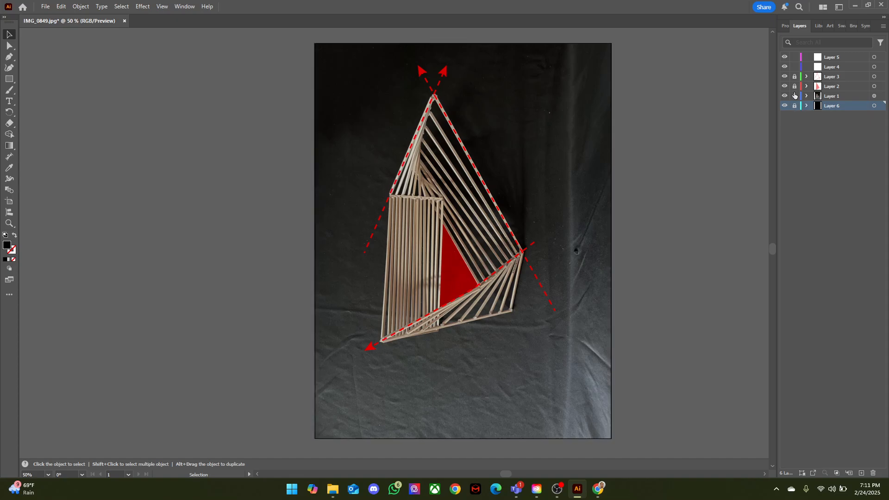
{"action": "left_click", "coordinate": [802, 158]}
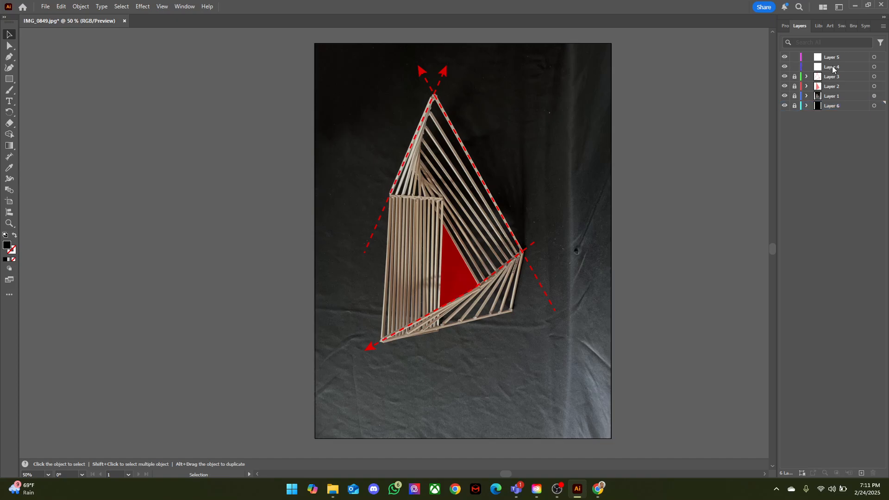
{"action": "left_click", "coordinate": [832, 70]}
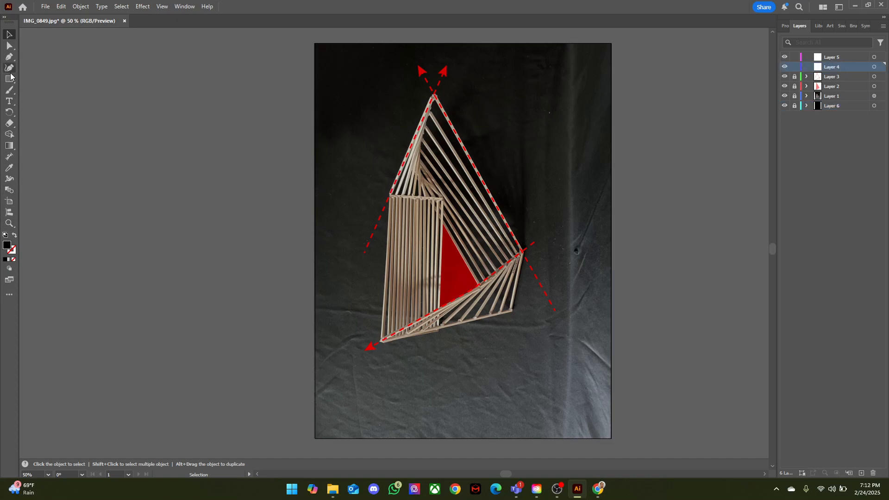
- Choose the Ellipse tool and set no fill with a white (ffffff) stroke
{"action": "left_click_drag", "start_coordinate": [10, 79], "coordinate": [42, 90]}
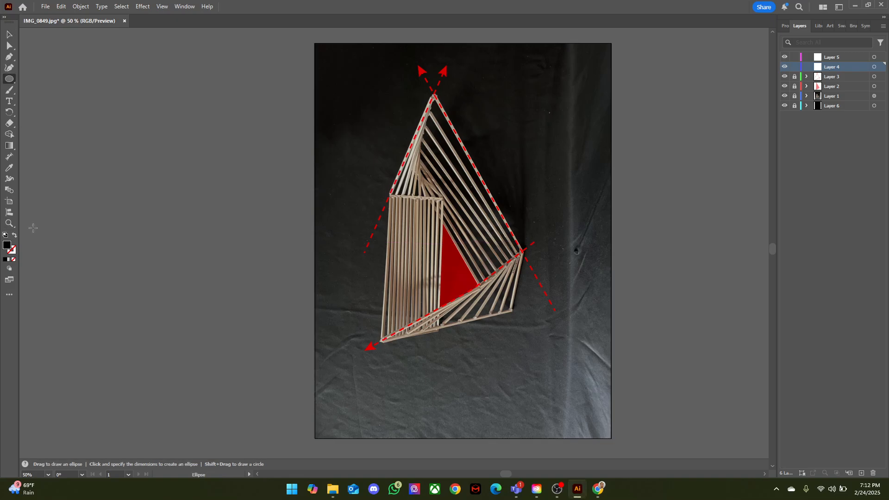
{"action": "left_click", "coordinate": [14, 235]}
{"action": "double_click", "coordinate": [12, 251]}
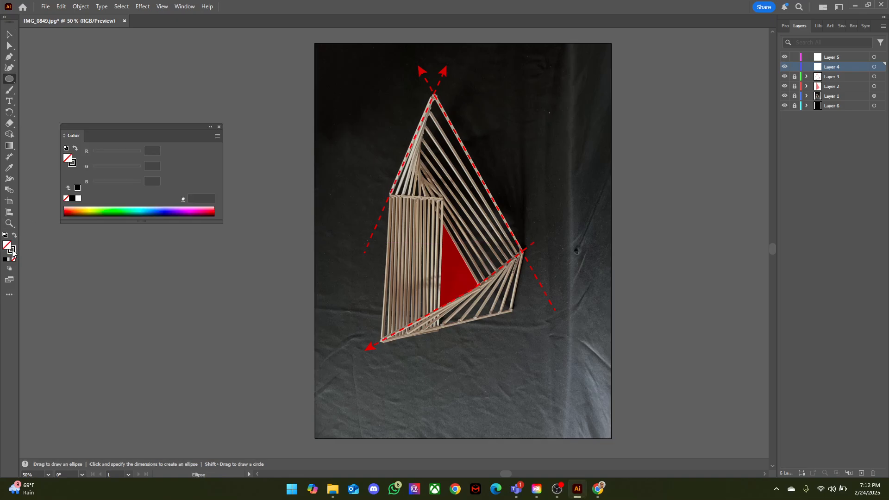
{"action": "mouse_move", "coordinate": [431, 254]}
{"action": "left_mouse_down"}
{"action": "mouse_move", "coordinate": [300, 187]}
{"action": "mouse_move", "coordinate": [298, 175]}
{"action": "left_mouse_up"}
{"action": "left_click", "coordinate": [542, 188]}
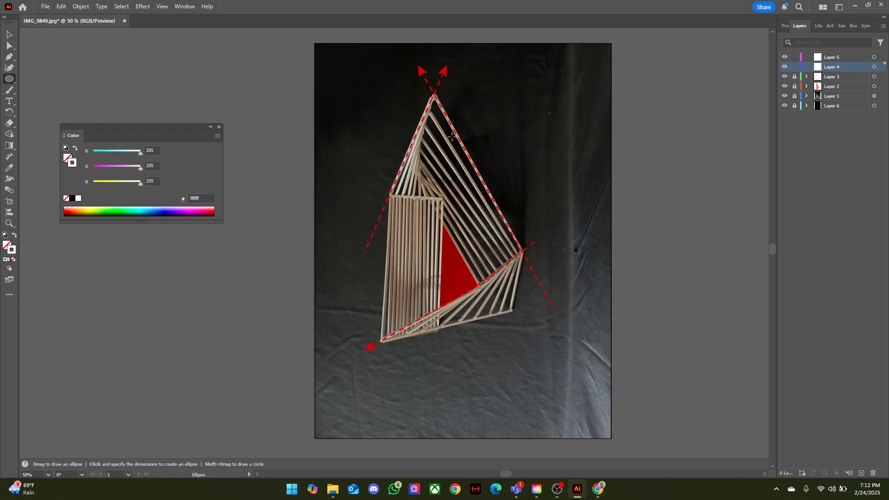
- Draw a circle, shrink it over the model's upper section, and place copies over the lower-left and lower-right stick sections
{"action": "left_click_drag", "start_coordinate": [391, 108], "coordinate": [507, 223]}
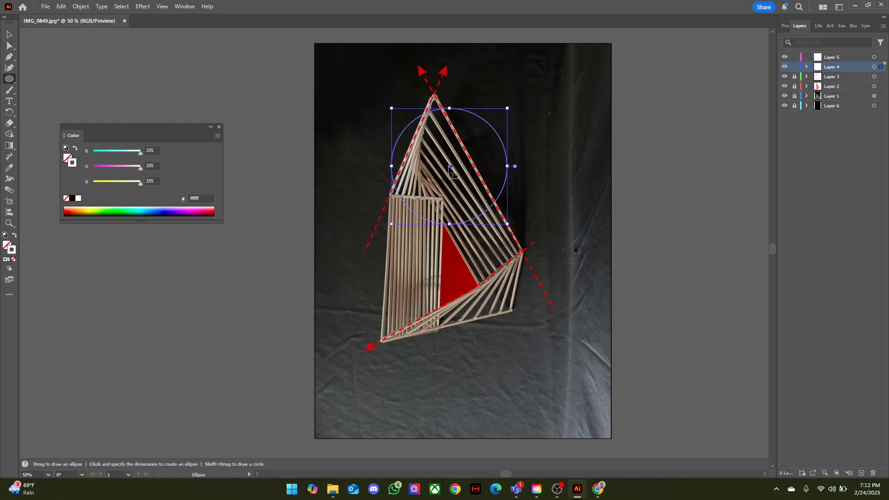
{"action": "left_click_drag", "start_coordinate": [449, 166], "coordinate": [436, 148]}
{"action": "left_click_drag", "start_coordinate": [495, 89], "coordinate": [450, 134]}
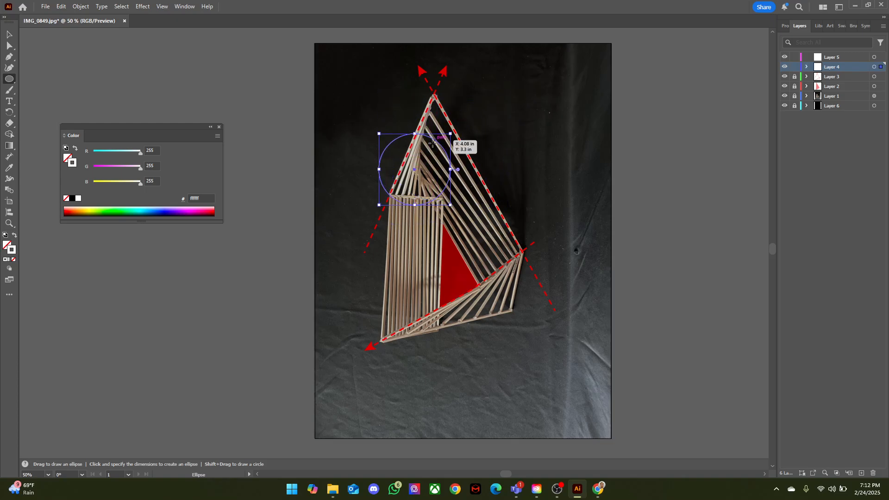
{"action": "left_click_drag", "start_coordinate": [414, 169], "coordinate": [437, 155]}
{"action": "left_click_drag", "start_coordinate": [437, 154], "coordinate": [492, 286]}
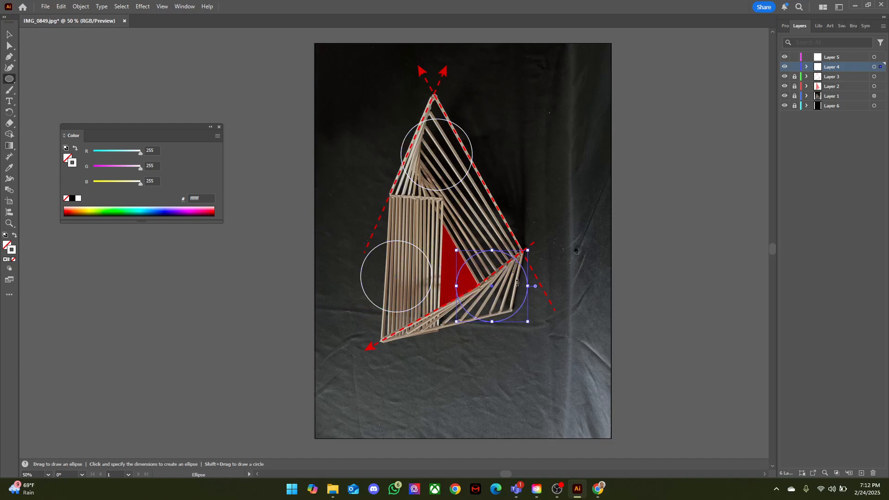
- Select all three circles and turn on Dashed Line for their stroke
{"action": "left_click", "coordinate": [9, 34]}
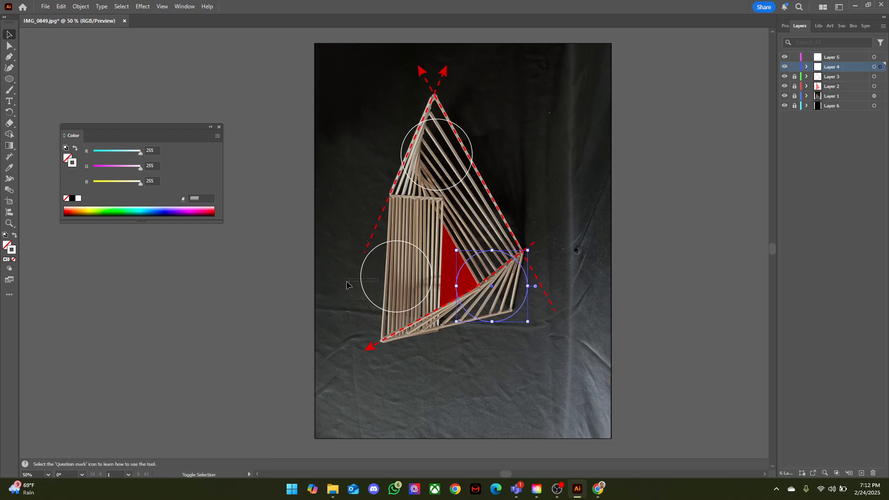
{"action": "left_click_drag", "start_coordinate": [347, 282], "coordinate": [347, 282]}
{"action": "left_click_drag", "start_coordinate": [443, 180], "coordinate": [453, 193]}
{"action": "left_click", "coordinate": [784, 25]}
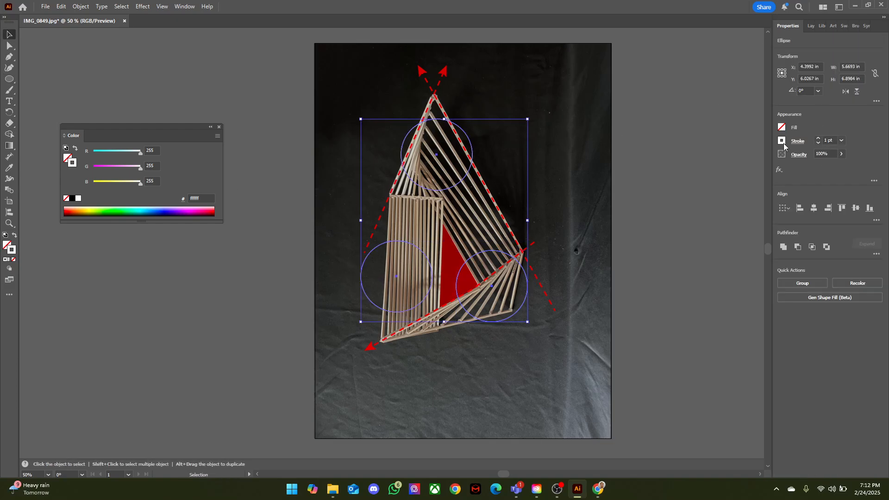
{"action": "left_click", "coordinate": [782, 141]}
{"action": "left_click", "coordinate": [798, 141]}
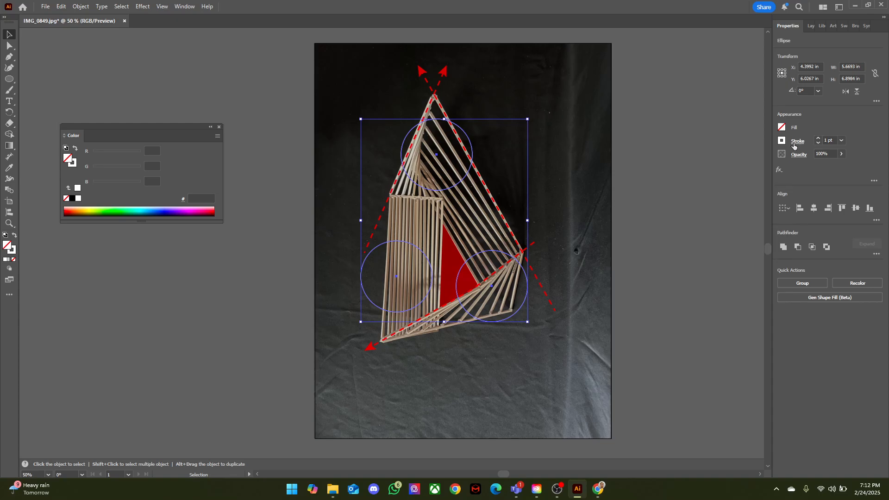
{"action": "left_click", "coordinate": [717, 203]}
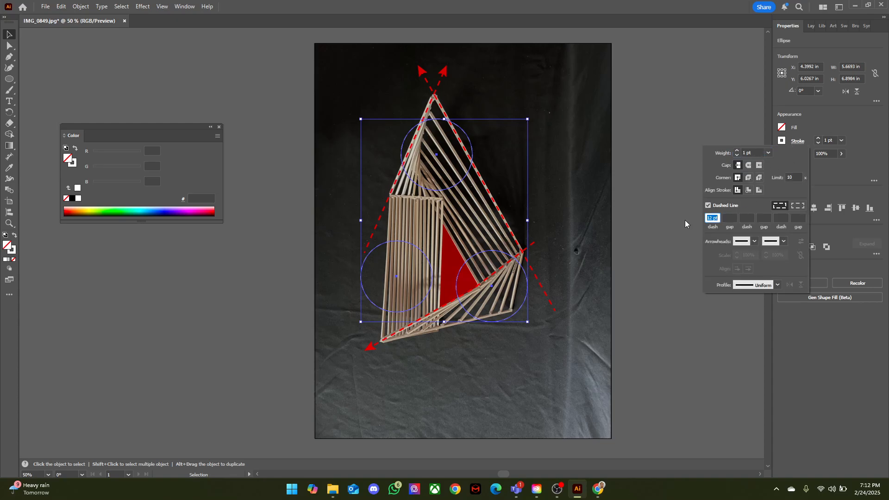
- Set the circles' first stroke dash to 5 pt and the first gap to 10 pt
{"action": "left_click", "coordinate": [700, 218]}
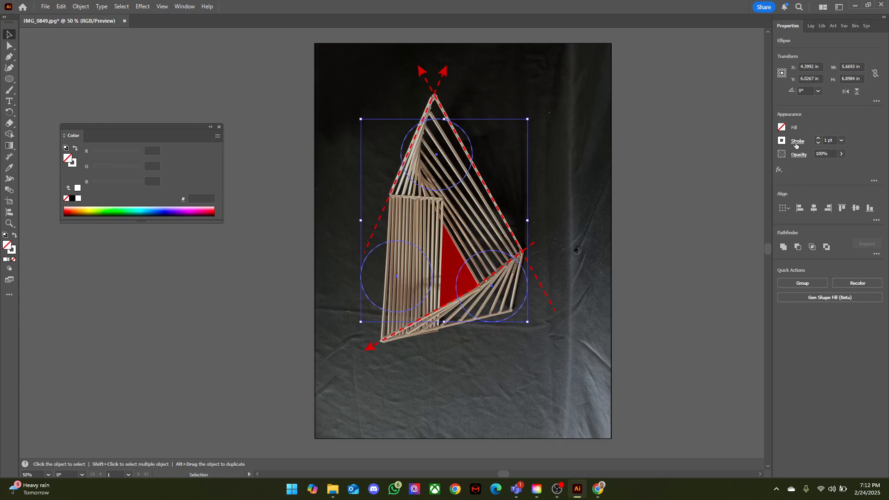
{"action": "left_click", "coordinate": [795, 143]}
{"action": "double_click", "coordinate": [712, 217]}
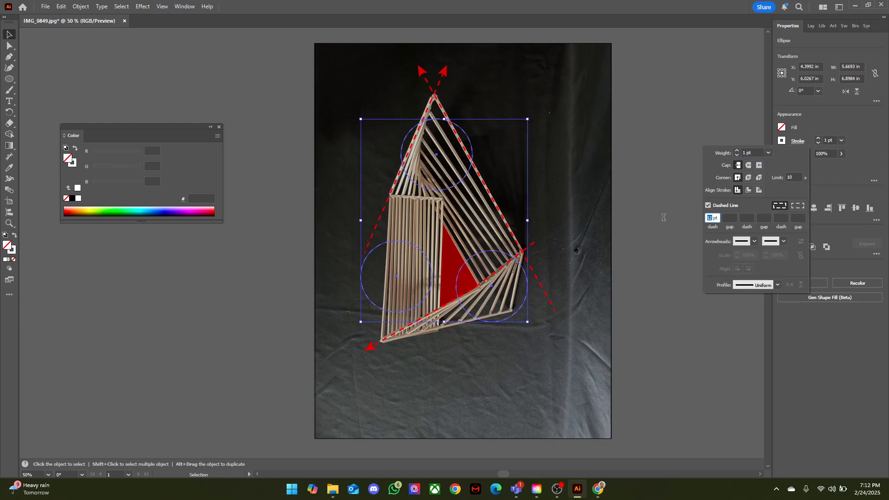
{"action": "type", "text": "5"}
{"action": "left_click", "coordinate": [731, 218]}
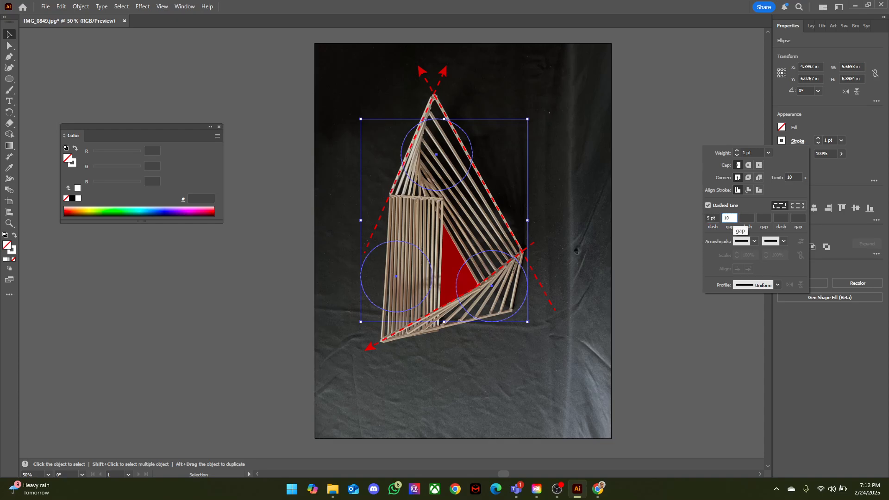
- Set the second dash of the circles' stroke to 10 pt and deselect the circles
{"action": "left_click", "coordinate": [747, 219]}
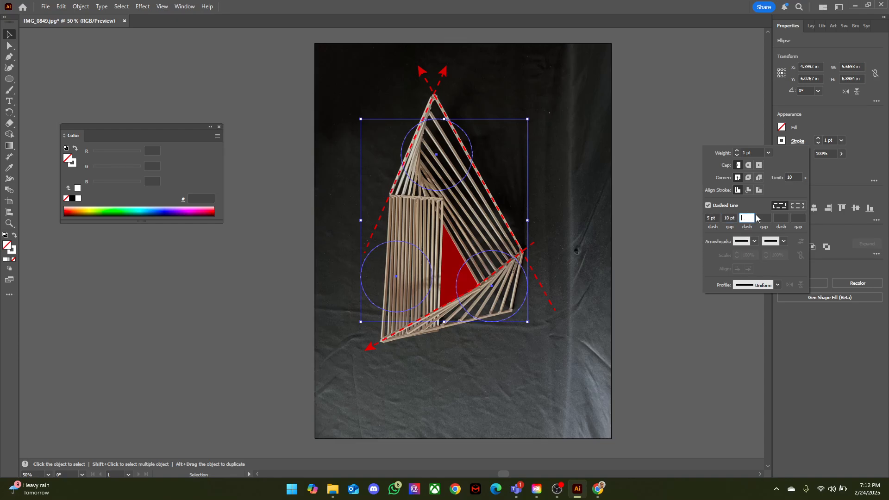
{"action": "left_click", "coordinate": [851, 215]}
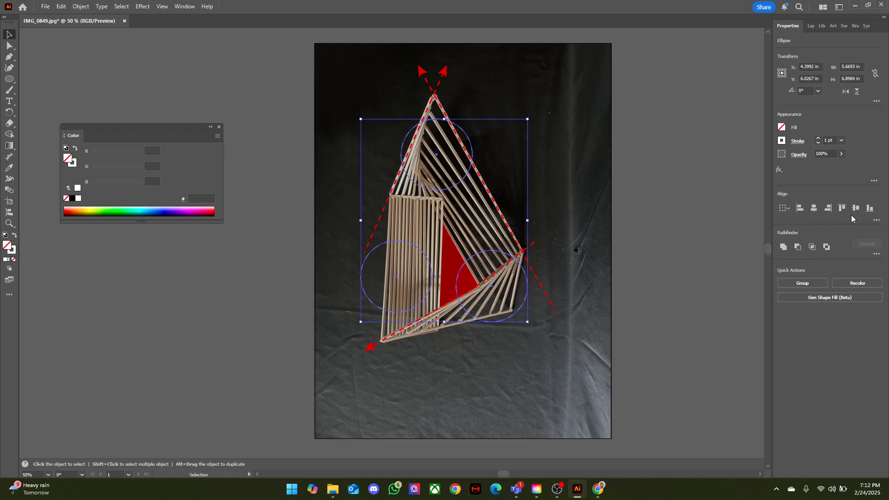
{"action": "left_click", "coordinate": [797, 141]}
{"action": "left_click", "coordinate": [744, 217]}
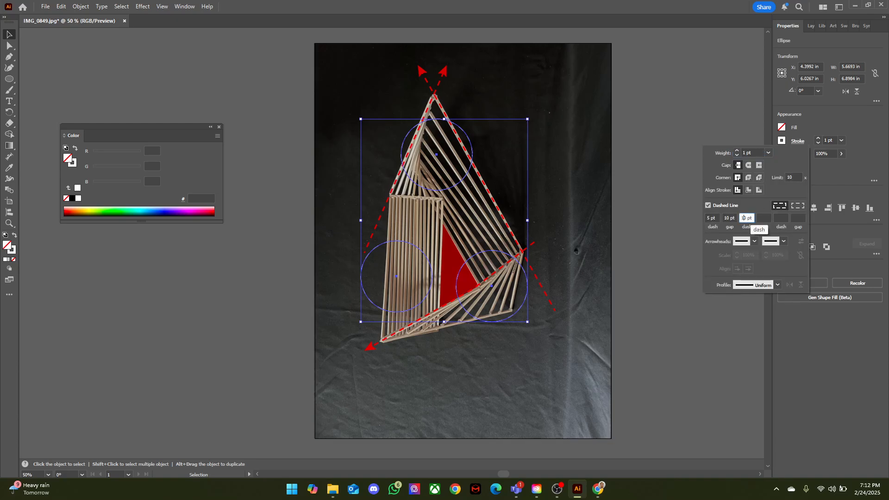
{"action": "key", "text": "Return"}
{"action": "left_click", "coordinate": [627, 204]}
- Examine the dashed white circles and red guide lines up close and across the whole artboard
{"action": "scroll", "coordinate": [513, 253], "scroll_direction": "up", "scroll_amount": 6}
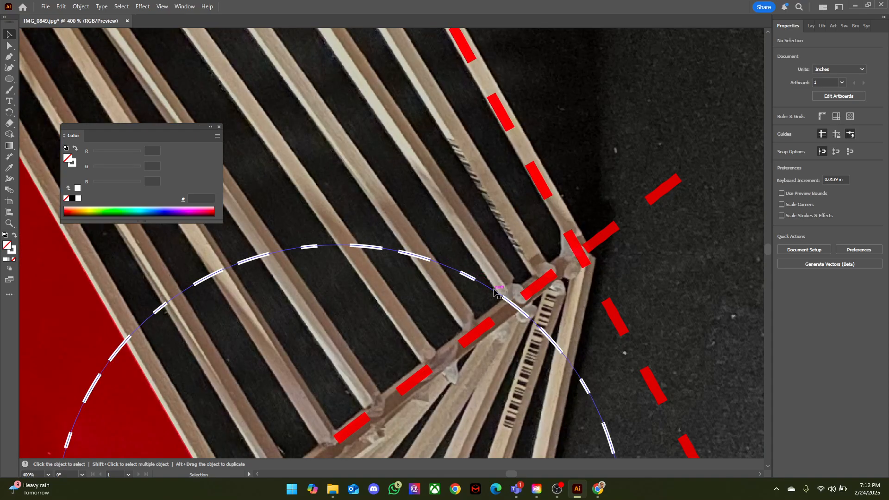
{"action": "scroll", "coordinate": [494, 290], "scroll_direction": "down", "scroll_amount": 5}
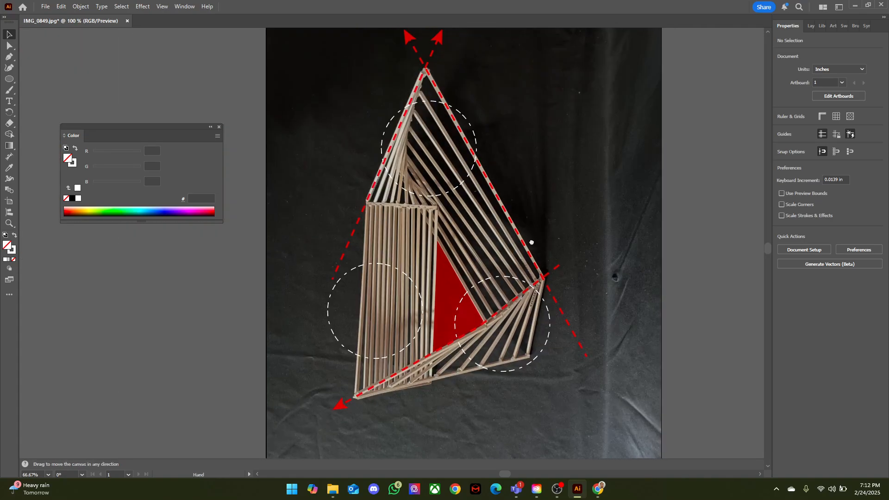
{"action": "scroll", "coordinate": [531, 243], "scroll_direction": "up", "scroll_amount": 2}
{"action": "scroll", "coordinate": [486, 235], "scroll_direction": "up", "scroll_amount": 3}
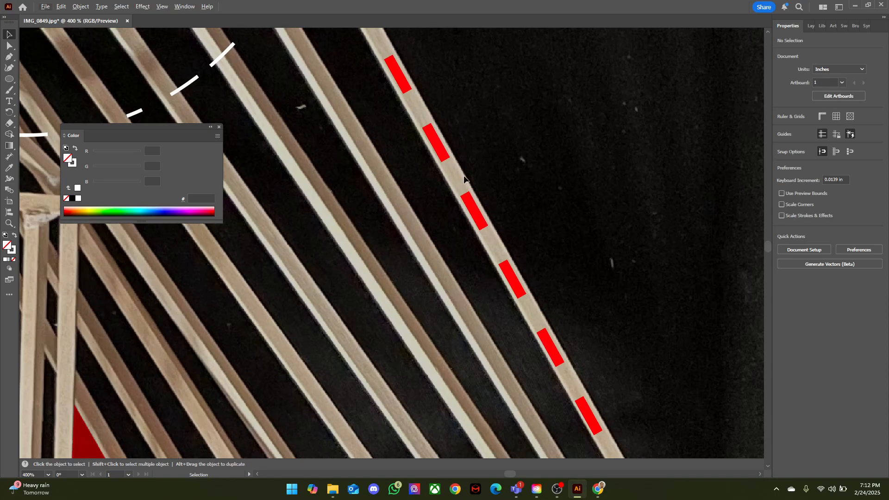
{"action": "scroll", "coordinate": [464, 178], "scroll_direction": "down", "scroll_amount": 7}
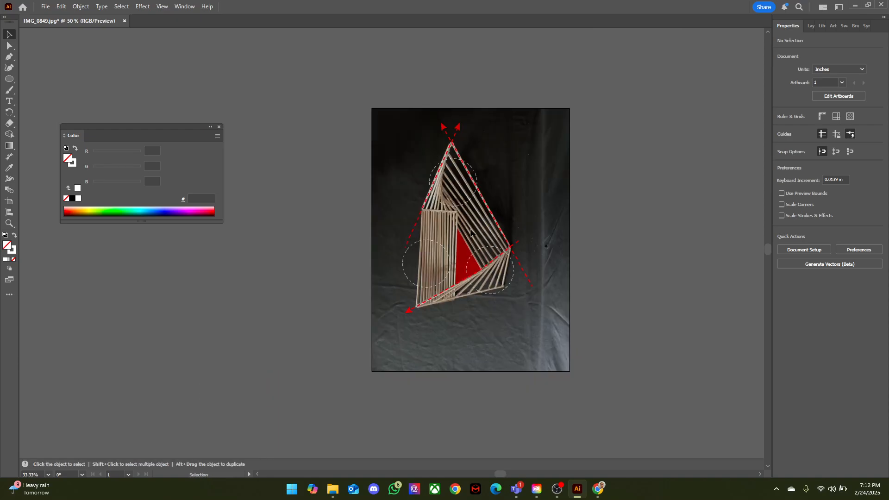
{"action": "left_click_drag", "start_coordinate": [470, 230], "coordinate": [486, 195]}
{"action": "scroll", "coordinate": [468, 230], "scroll_direction": "up", "scroll_amount": 1}
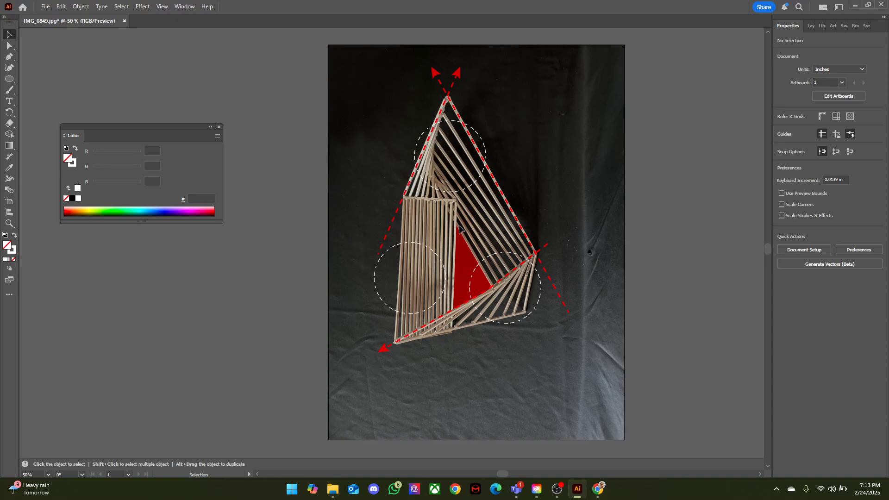
{"action": "left_click_drag", "start_coordinate": [480, 221], "coordinate": [488, 218]}
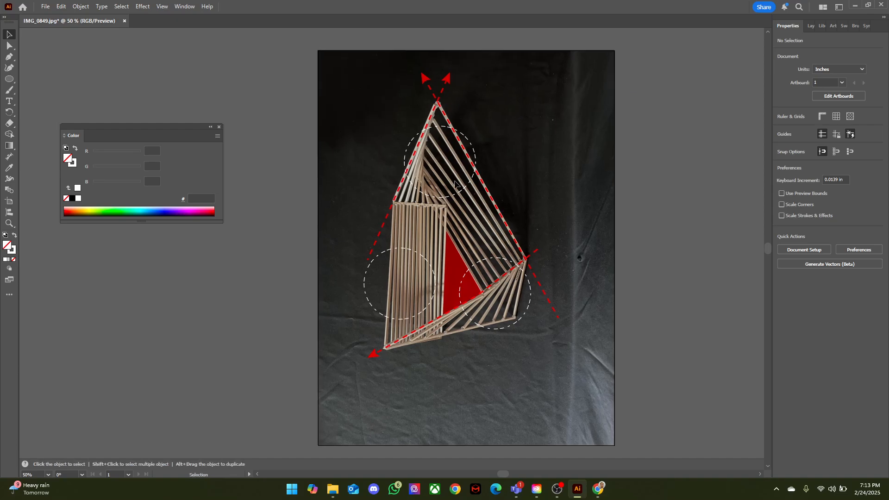
{"action": "mouse_move", "coordinate": [533, 162]}
{"action": "left_mouse_down"}
{"action": "mouse_move", "coordinate": [527, 147]}
{"action": "mouse_move", "coordinate": [525, 168]}
{"action": "mouse_move", "coordinate": [520, 156]}
{"action": "left_mouse_up"}
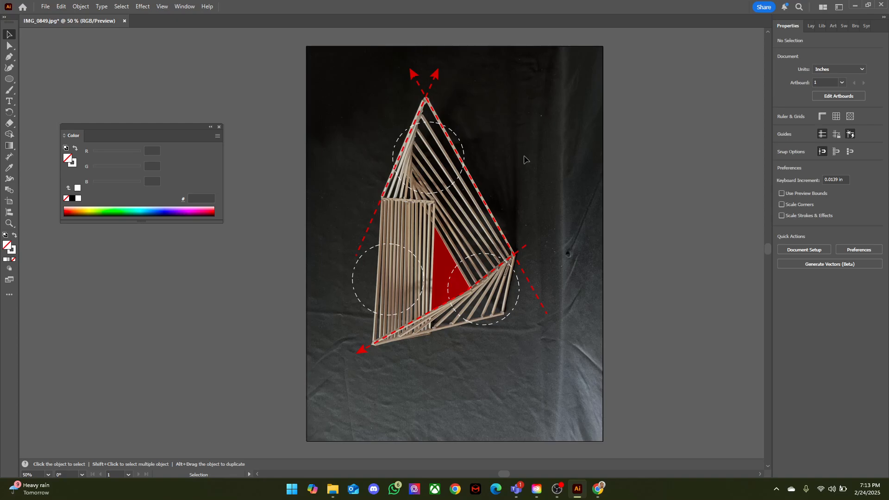
{"action": "left_click_drag", "start_coordinate": [529, 167], "coordinate": [537, 169]}
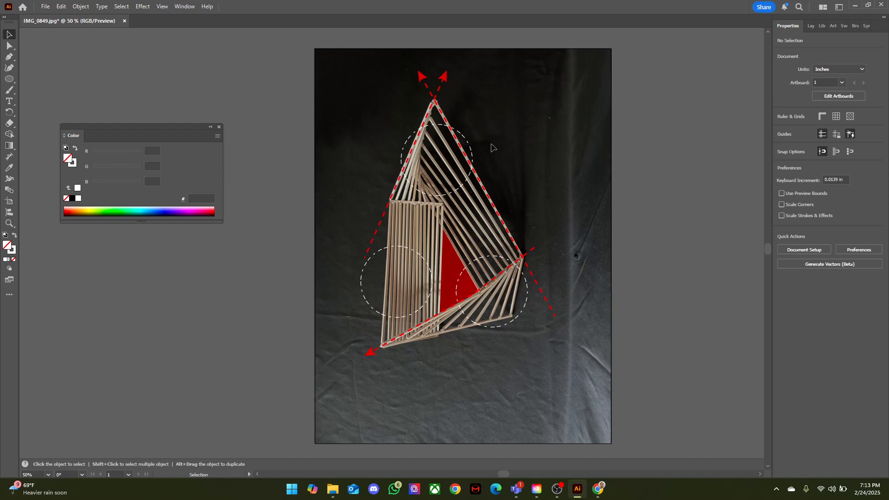
{"action": "left_click", "coordinate": [811, 26]}
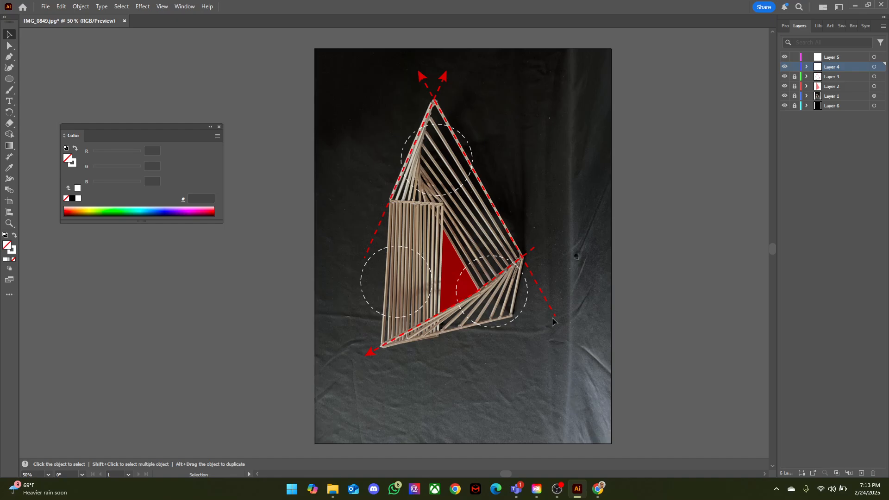
{"action": "mouse_move", "coordinate": [556, 488]}
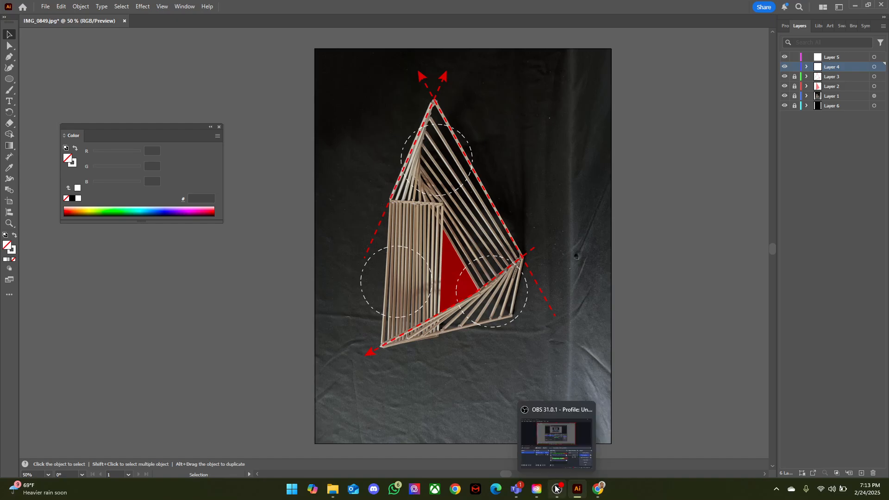